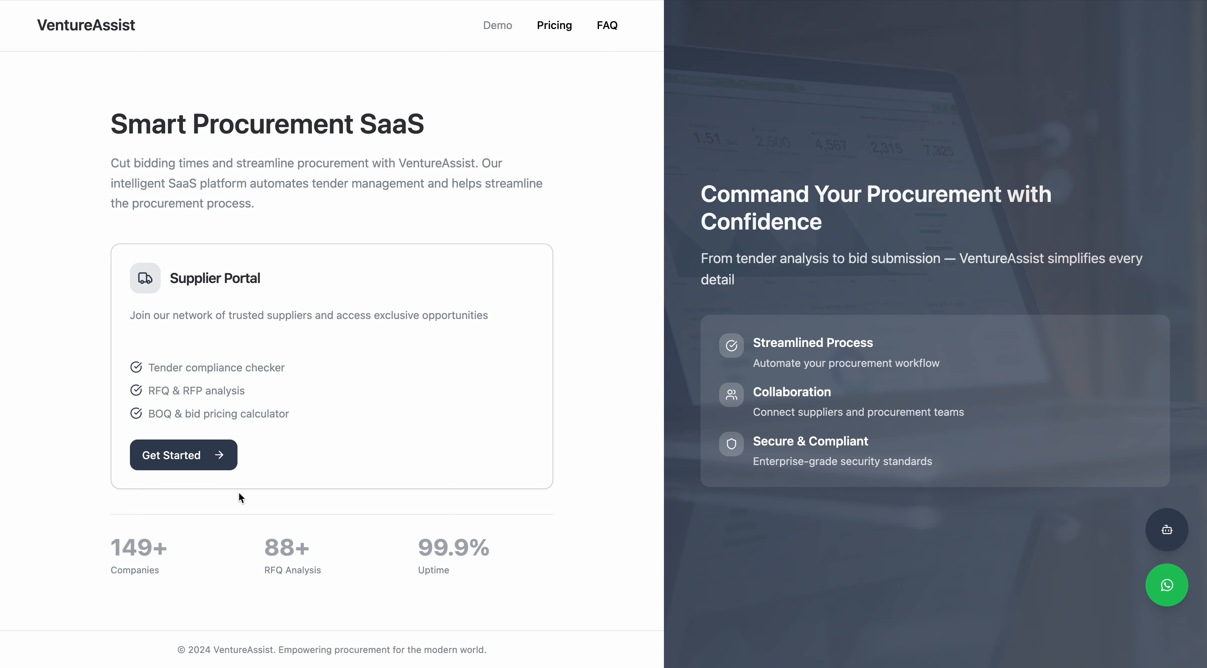
Open the VentureBot assistant chat and close it again.
click(1167, 531)
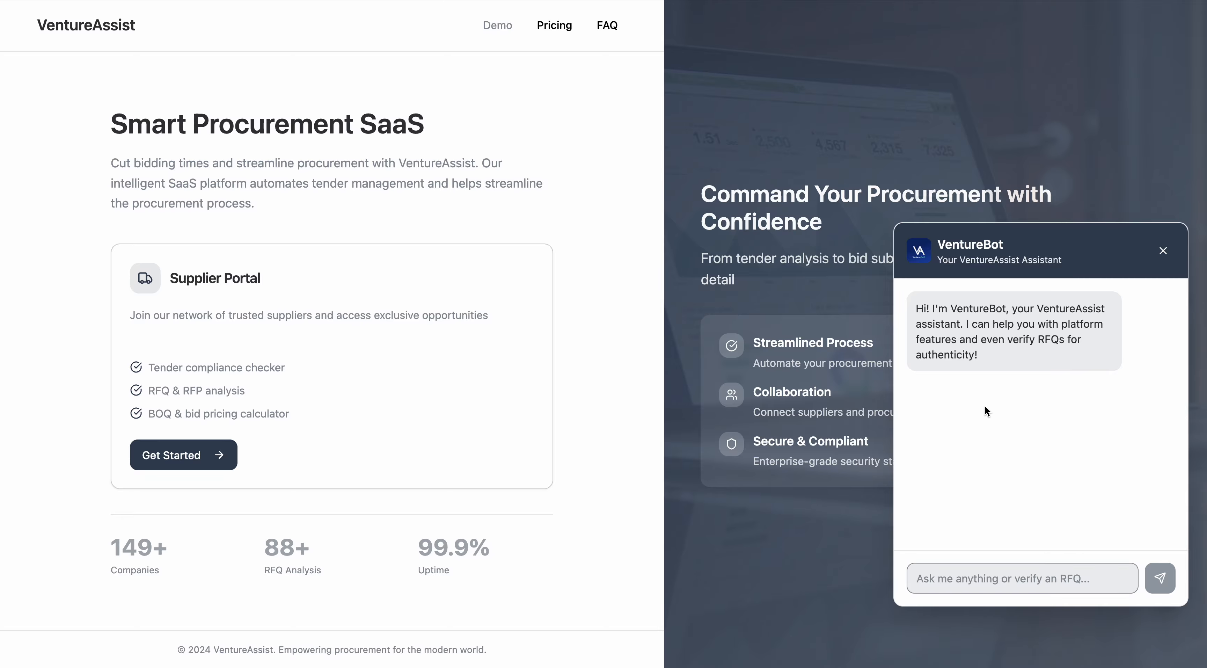
click(1163, 252)
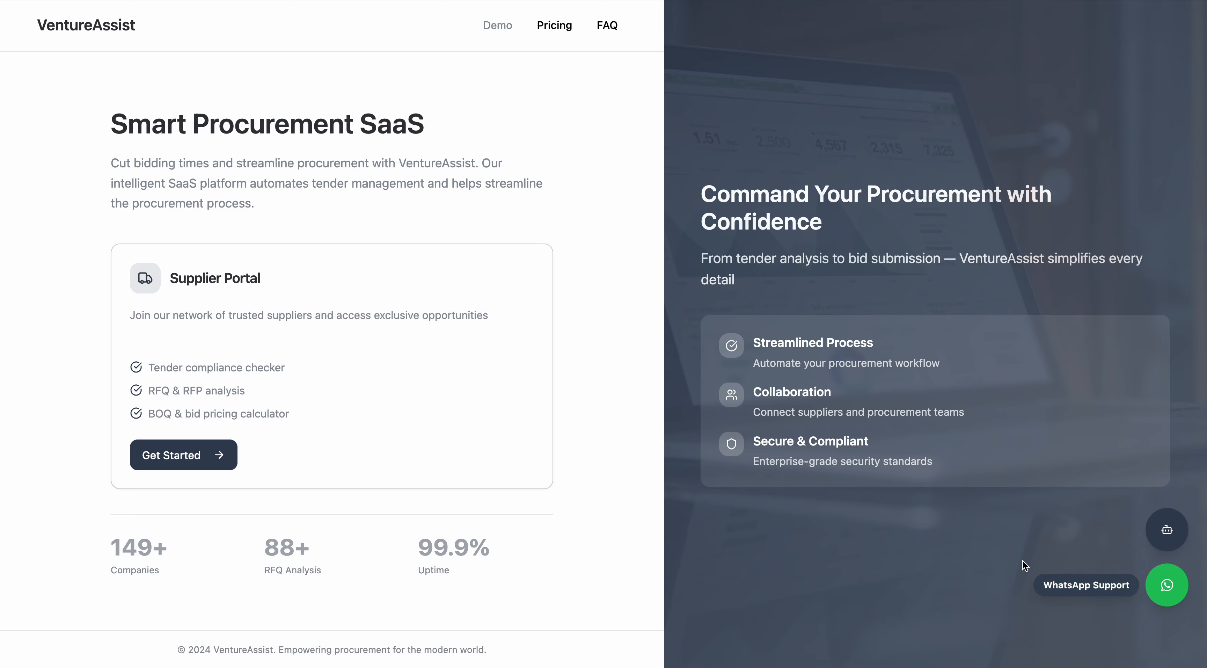
Enter the app through Get Started and open the RFQ Analysis tool of the Tender Management System.
click(193, 465)
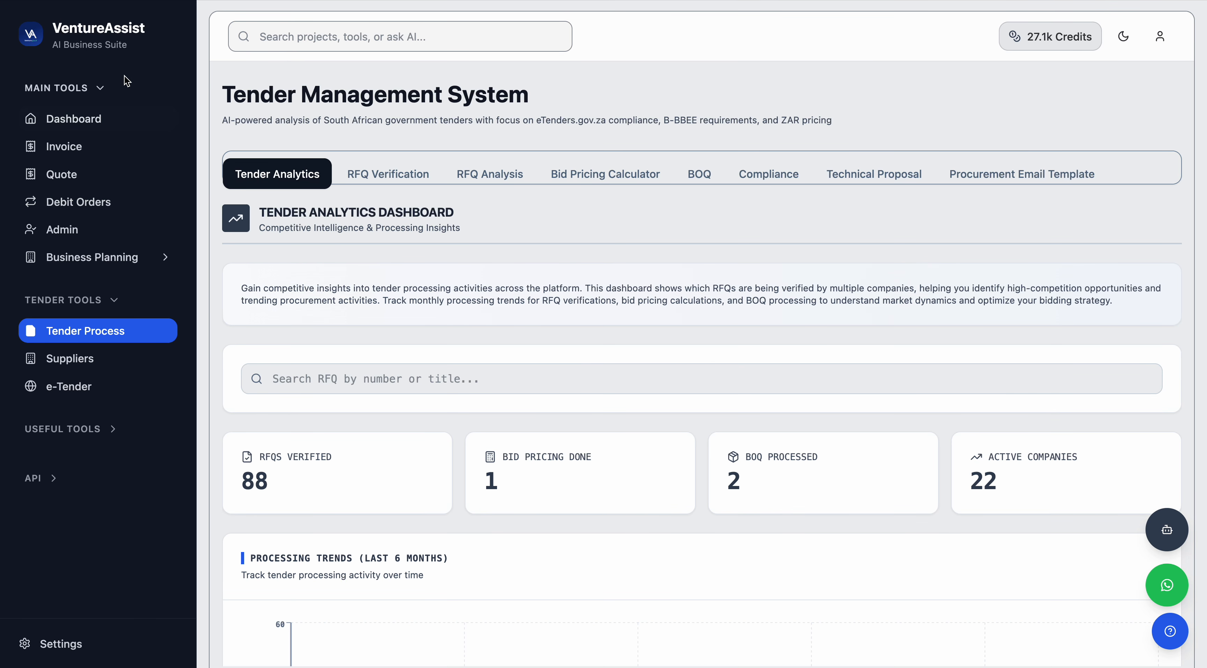
click(101, 89)
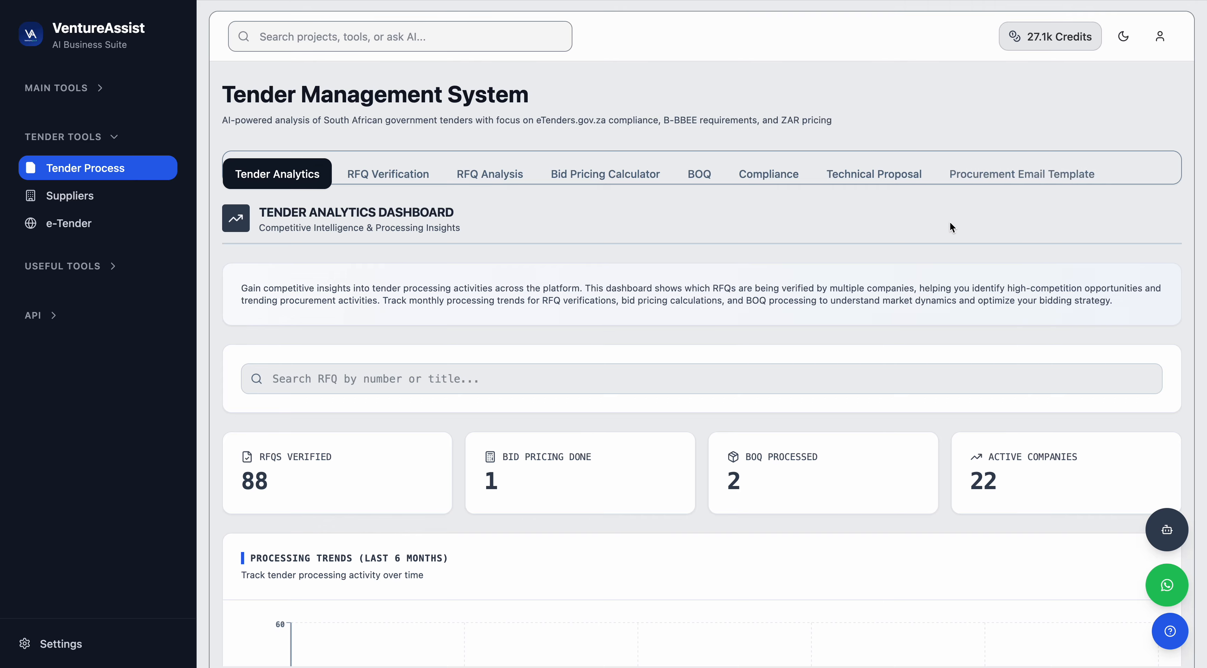
click(466, 176)
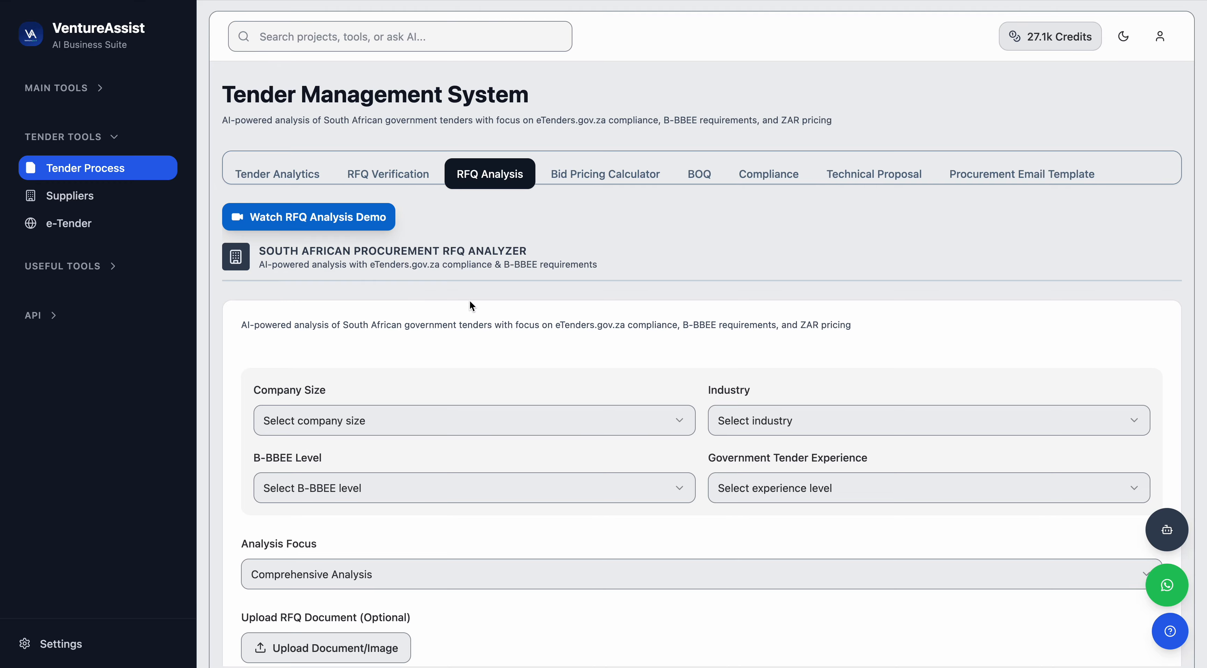
Set the company size to Micro Enterprise (≤5 employees) and the industry to Construction & Infrastructure.
scroll(471, 302, down, 2)
scroll(472, 306, down, 2)
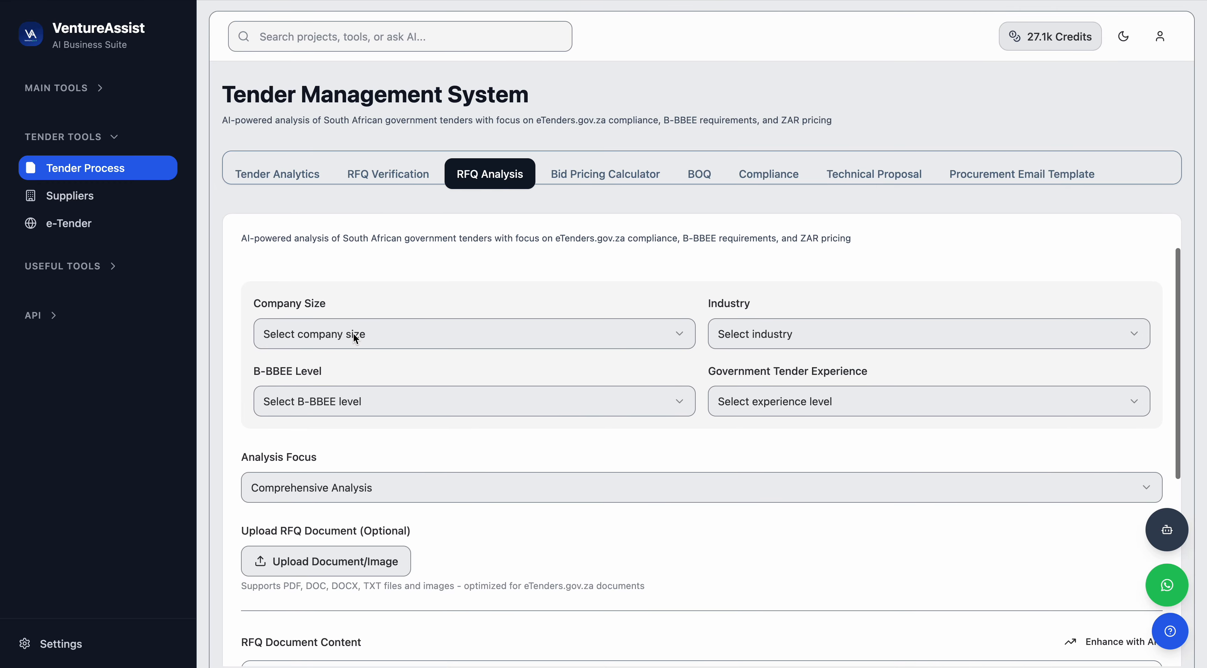
click(333, 335)
click(329, 370)
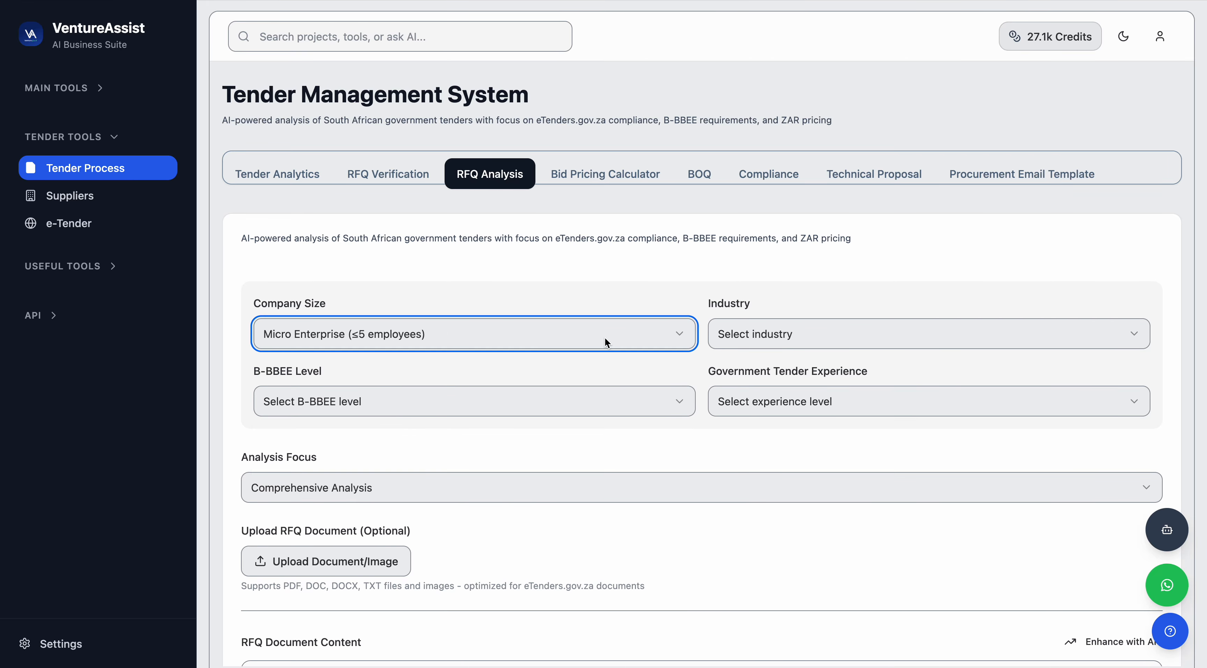
click(735, 333)
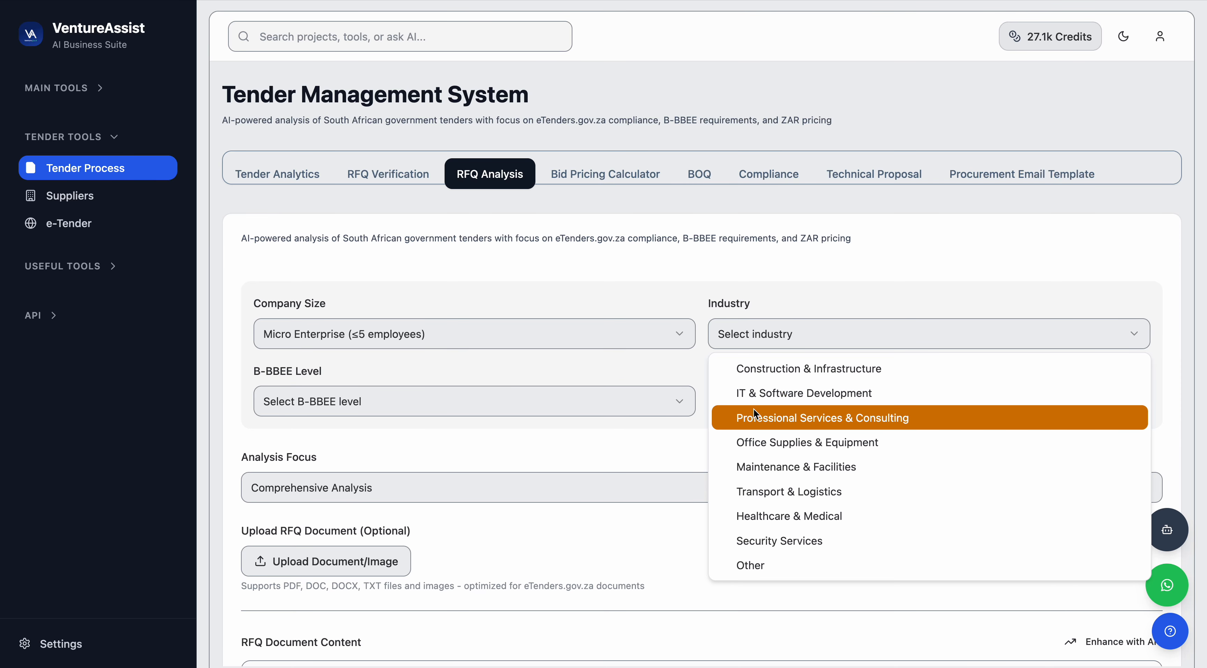
click(768, 377)
Set the B-BBEE level to Level 1 (≥100 points) and government tender experience to Limited (1-2 tenders).
scroll(563, 356, down, 1)
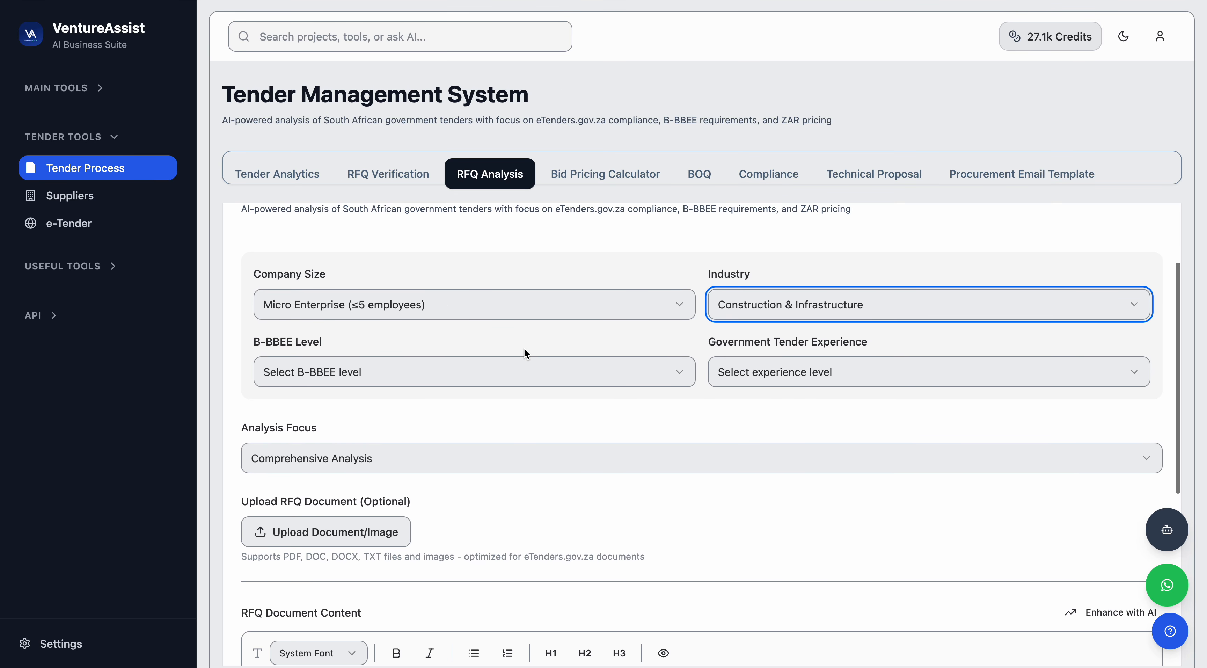
click(322, 369)
click(322, 407)
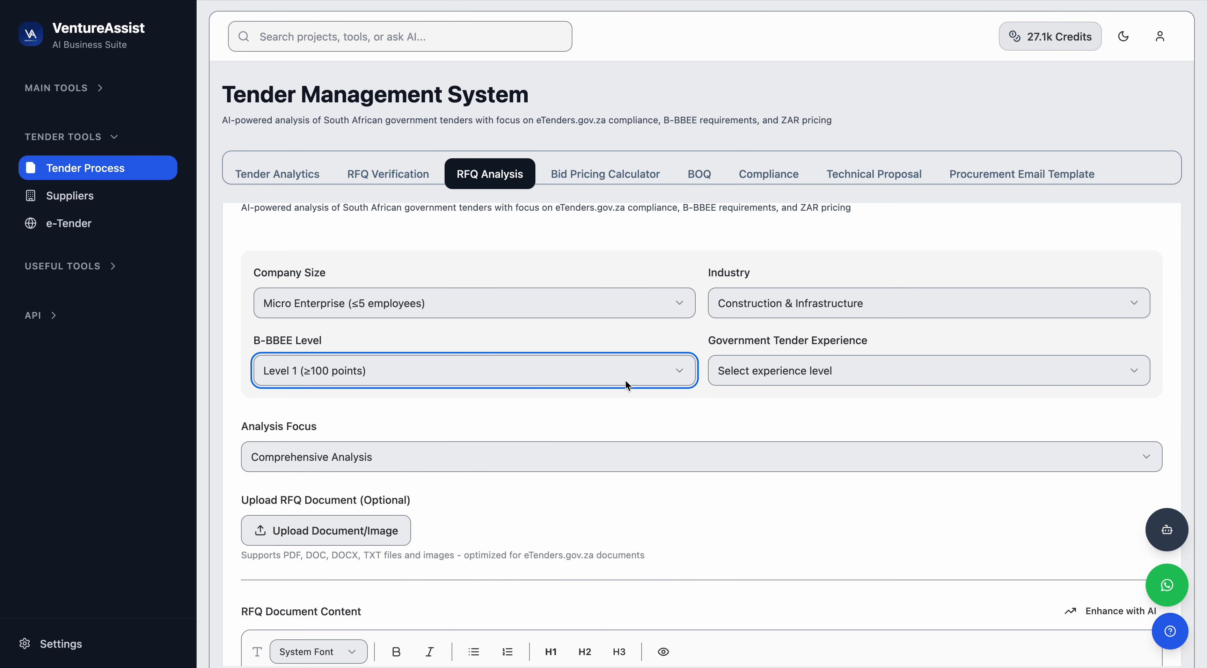
click(761, 378)
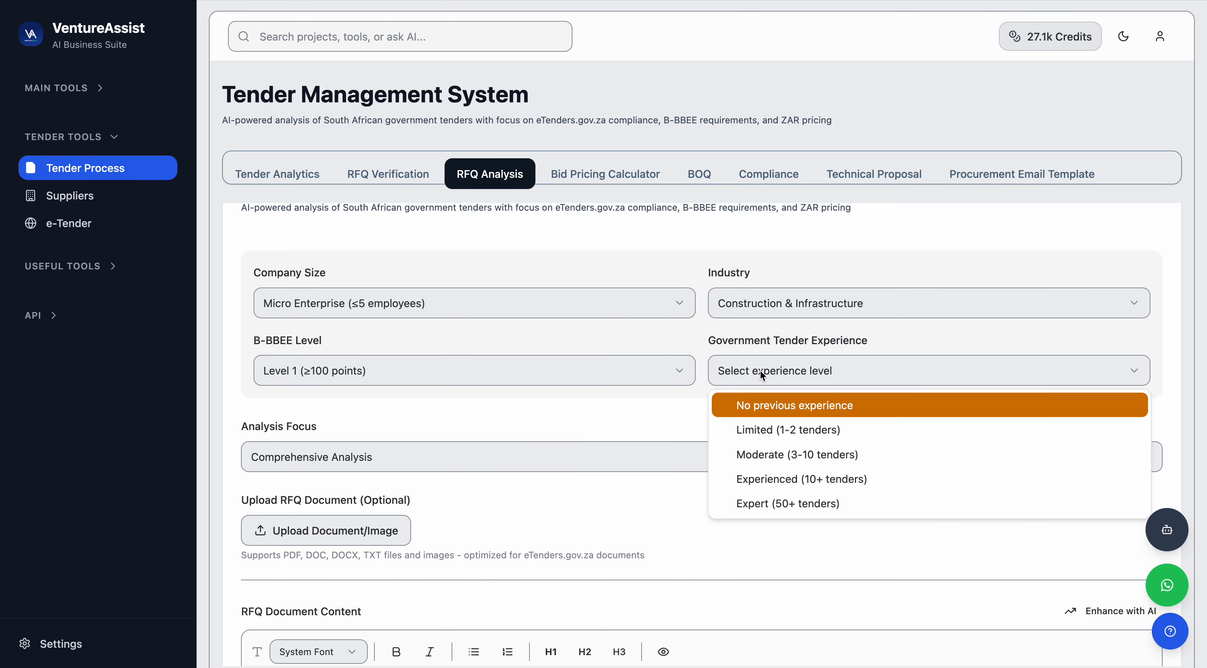
click(763, 434)
Keep Comprehensive Analysis as the analysis focus.
scroll(726, 412, down, 4)
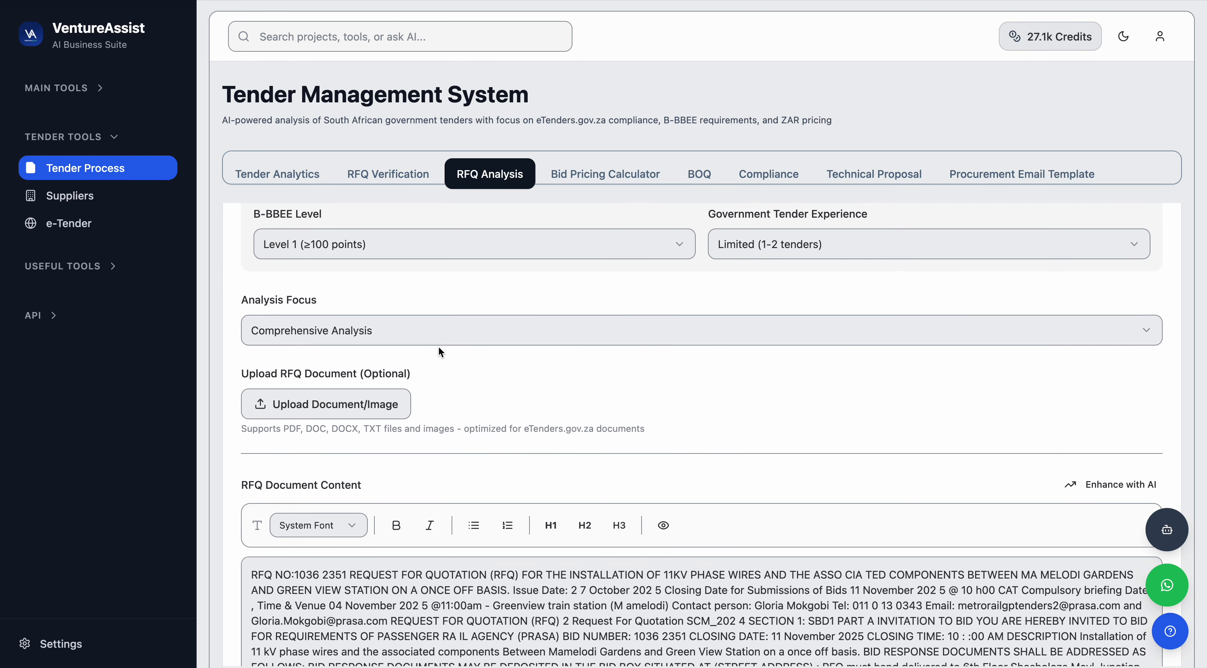
click(428, 339)
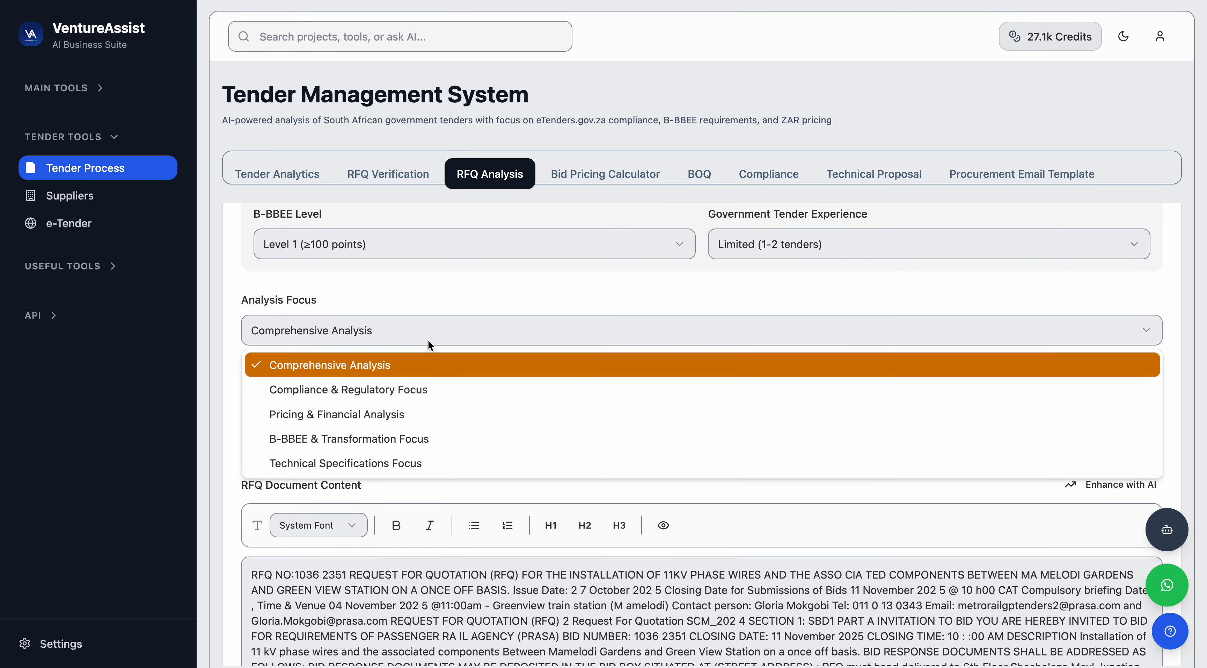
click(365, 368)
Select all the existing text in the RFQ document content editor and delete it.
scroll(499, 465, down, 4)
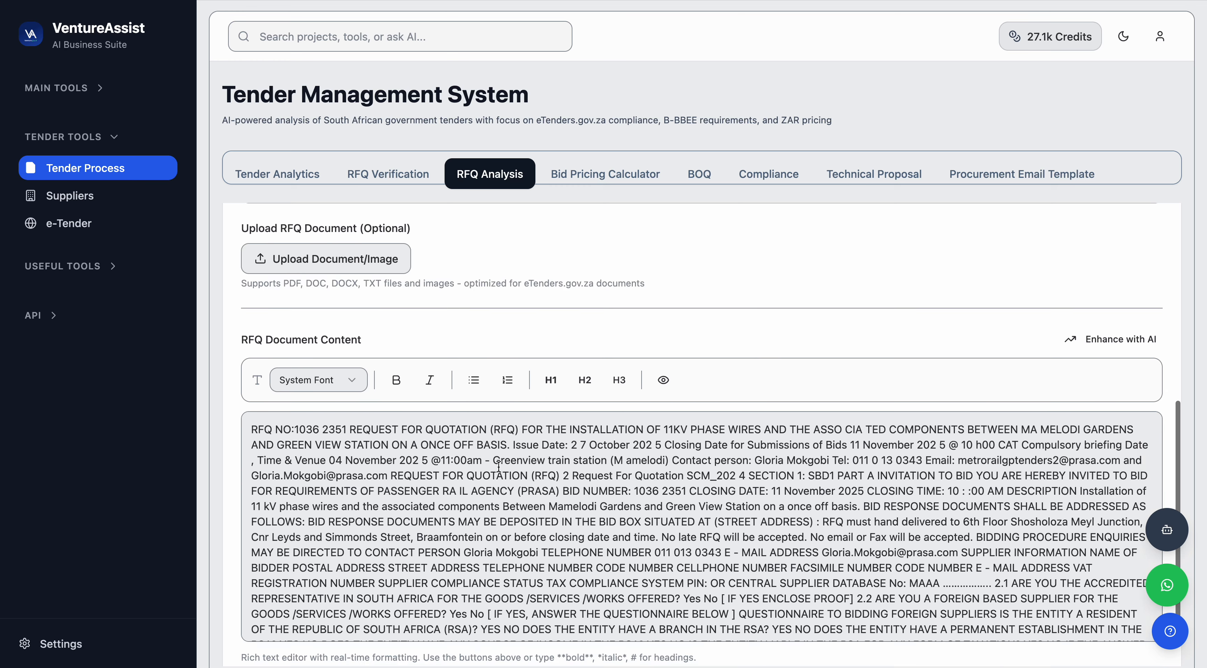
click(347, 474)
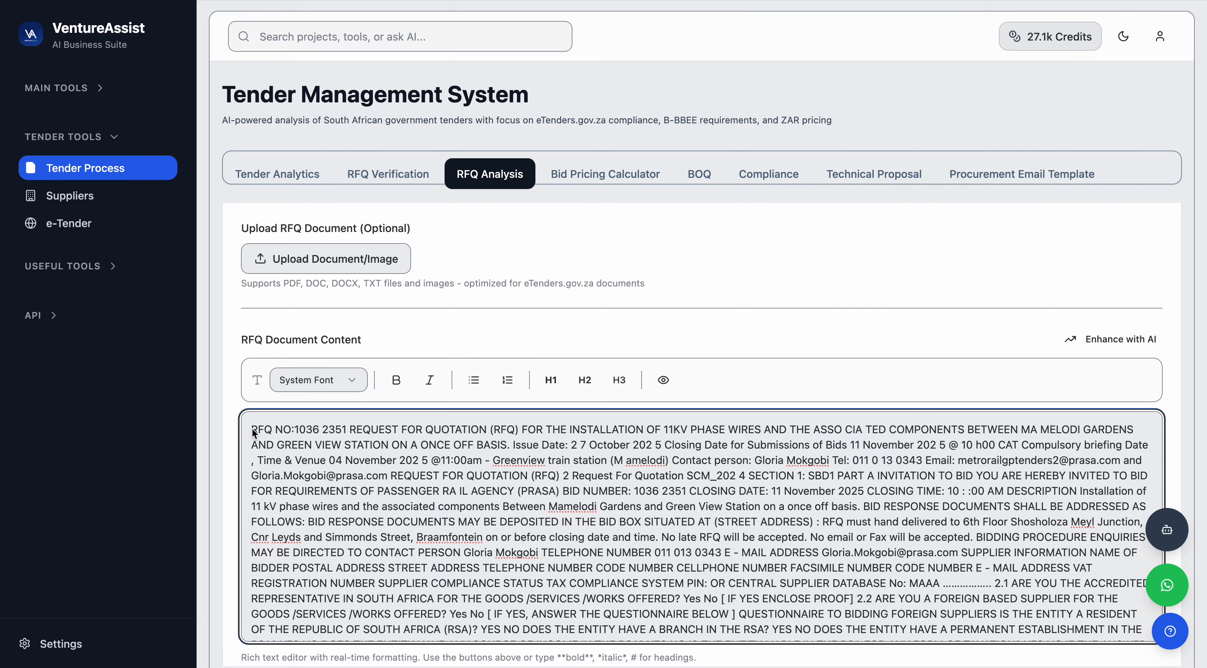
drag(251, 428, 459, 553)
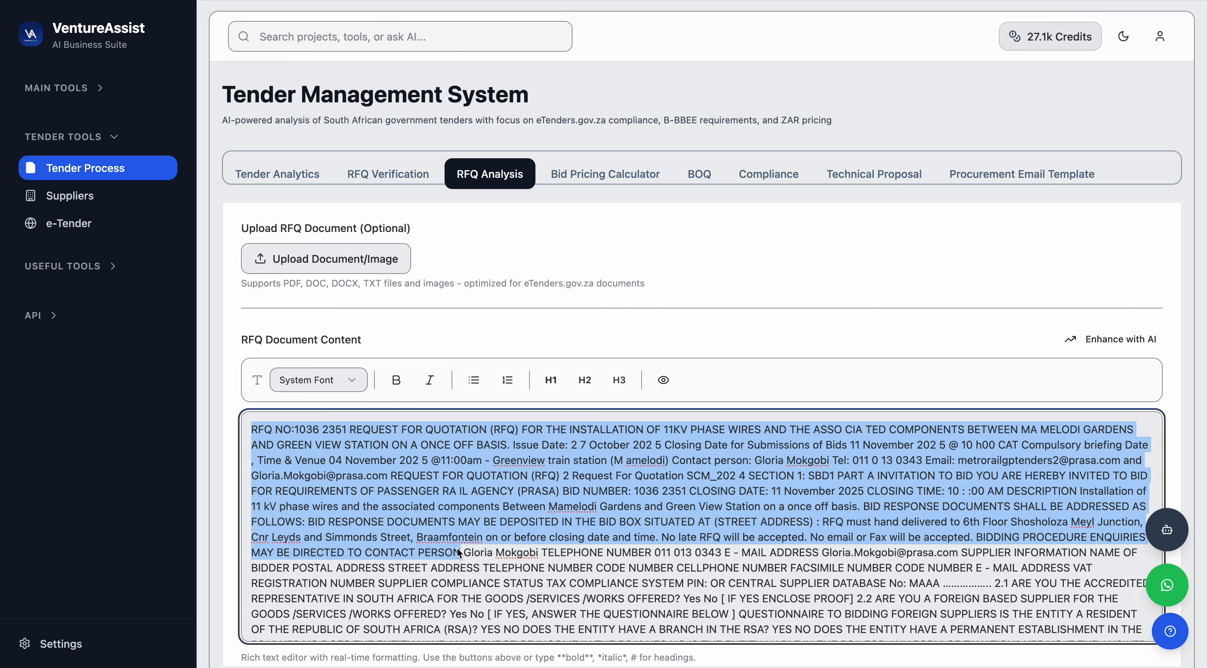
key(super+a)
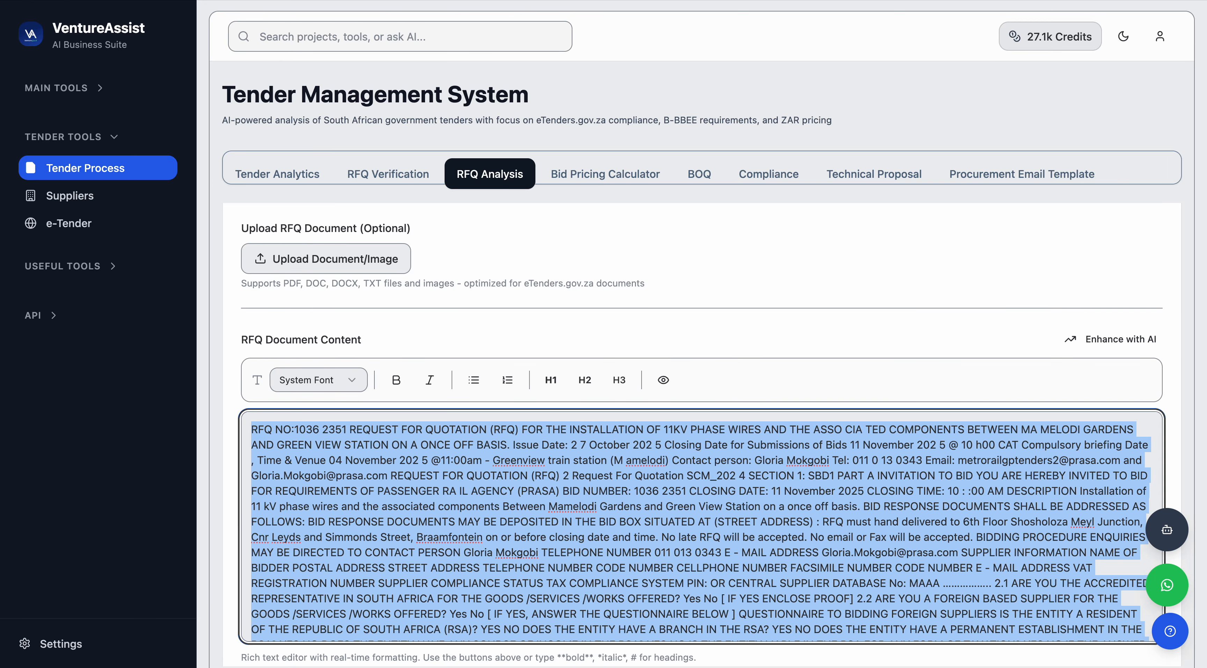
key(BackSpace)
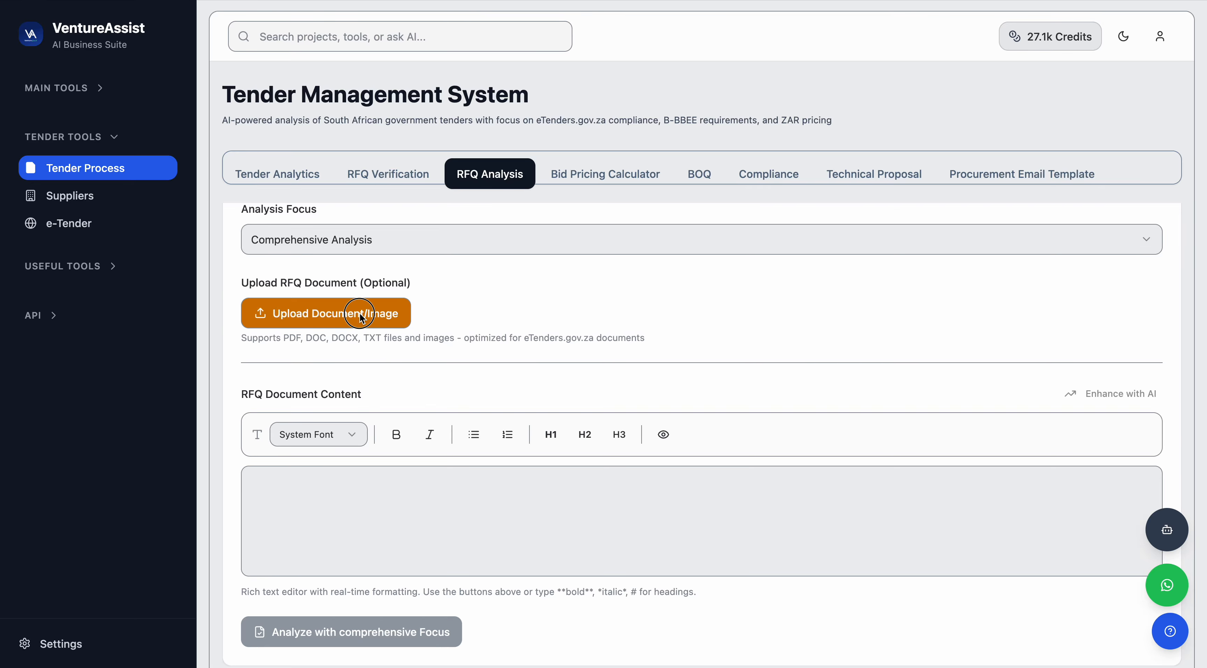
Upload the RFQ document 10364914.pdf from the Downloads folder.
click(359, 312)
click(492, 294)
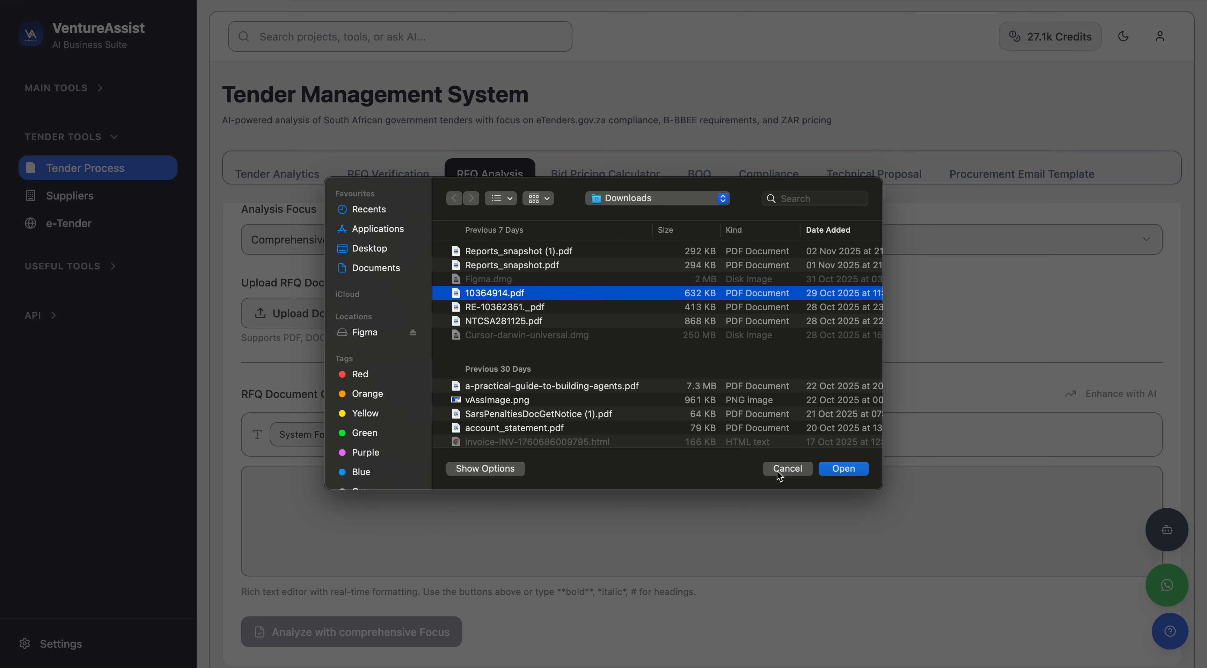
click(839, 469)
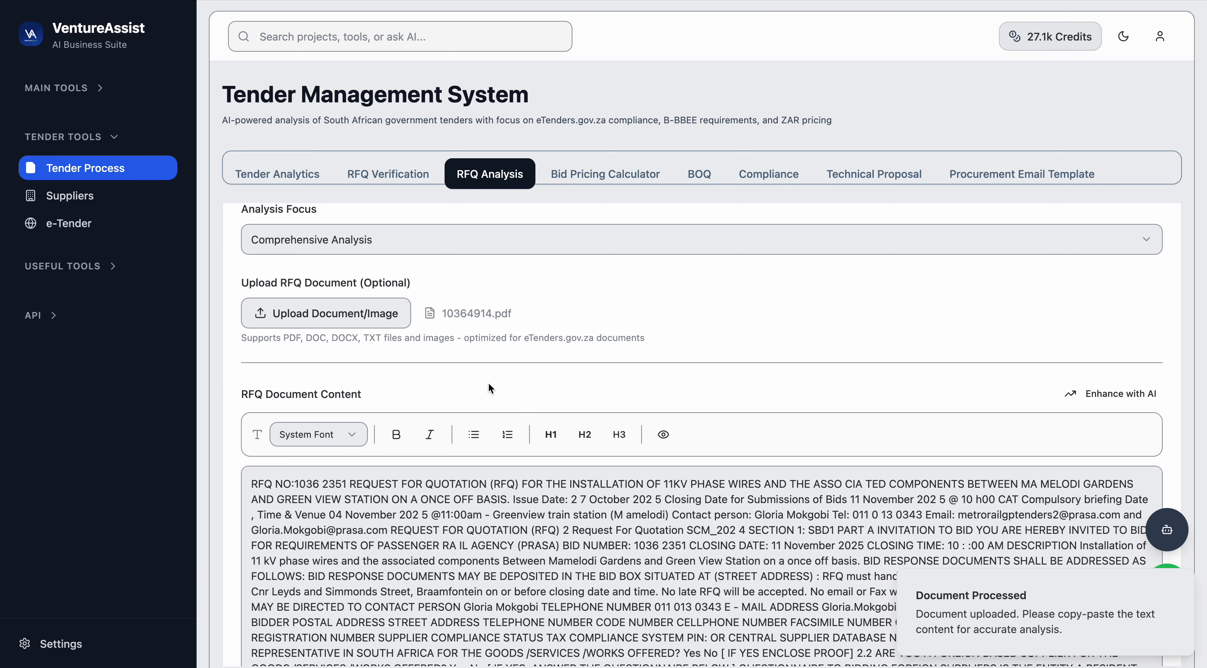
Run the RFQ analysis with the comprehensive focus.
scroll(488, 389, down, 3)
scroll(497, 475, down, 2)
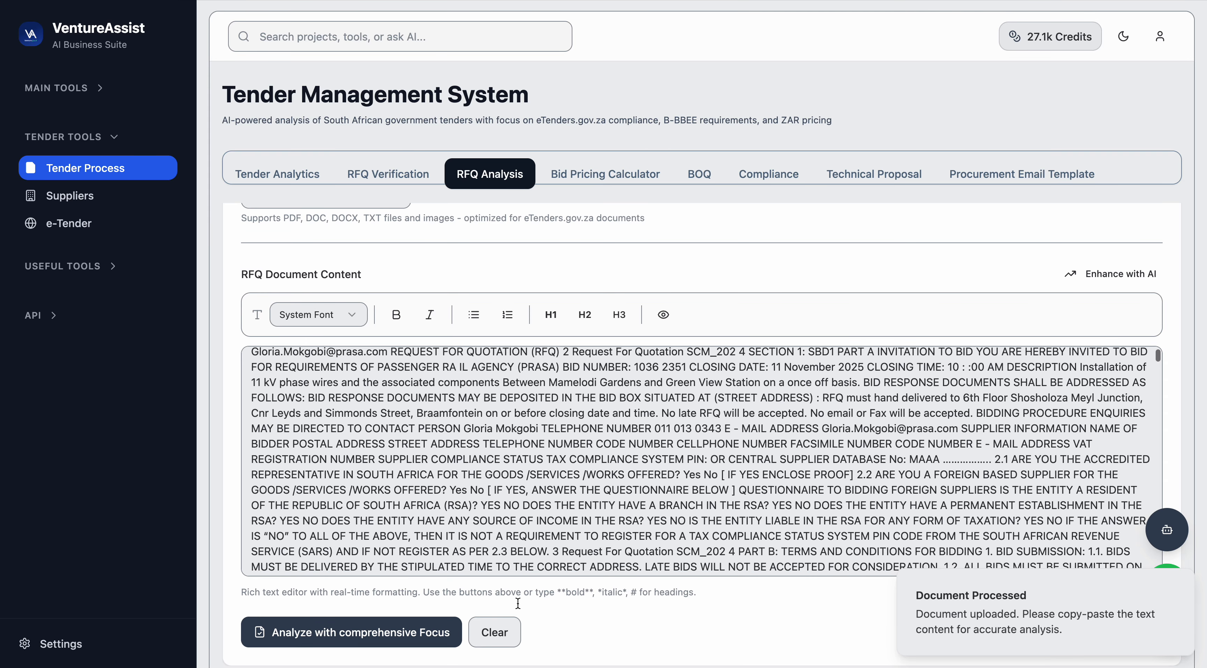
click(390, 628)
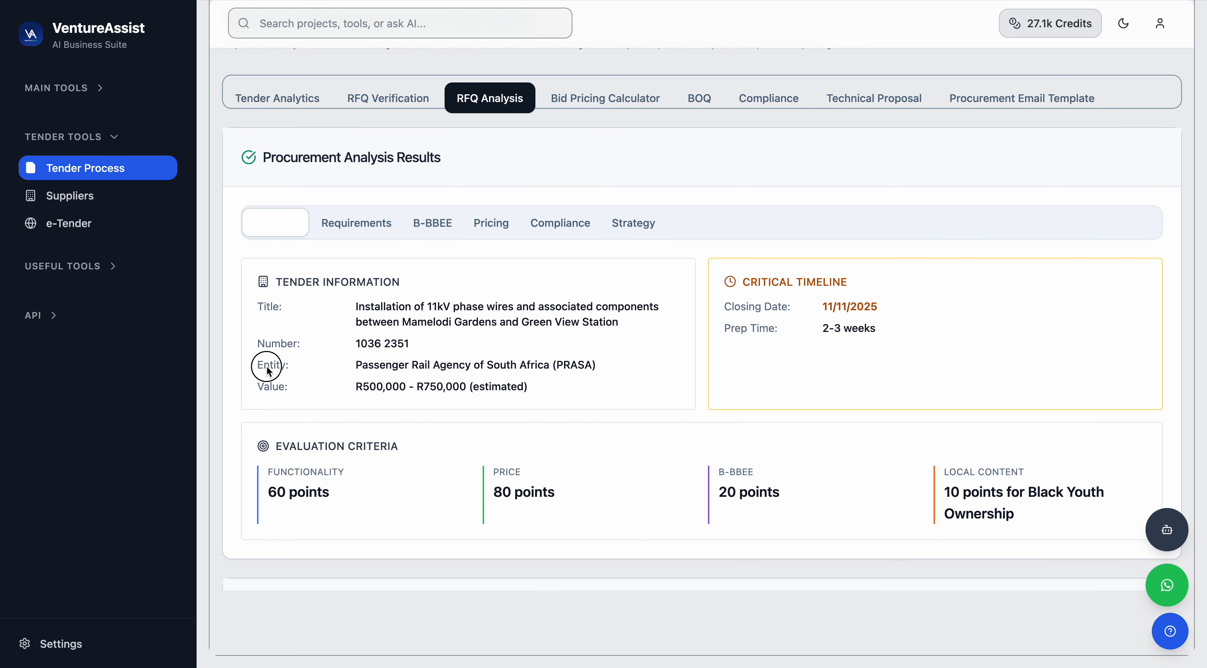
Review the overview's tender information, critical timeline and evaluation criteria in the analysis results.
drag(263, 365, 470, 369)
drag(252, 390, 472, 395)
click(526, 384)
drag(722, 310, 865, 305)
click(838, 328)
drag(719, 471, 794, 474)
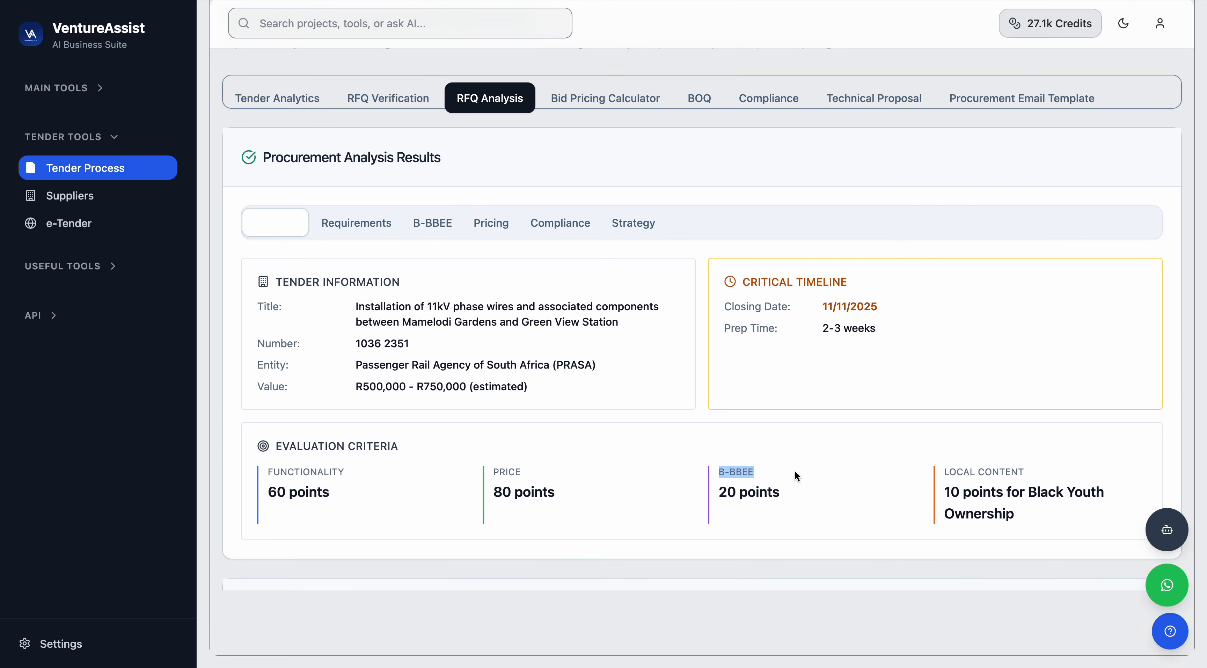
drag(719, 494, 822, 493)
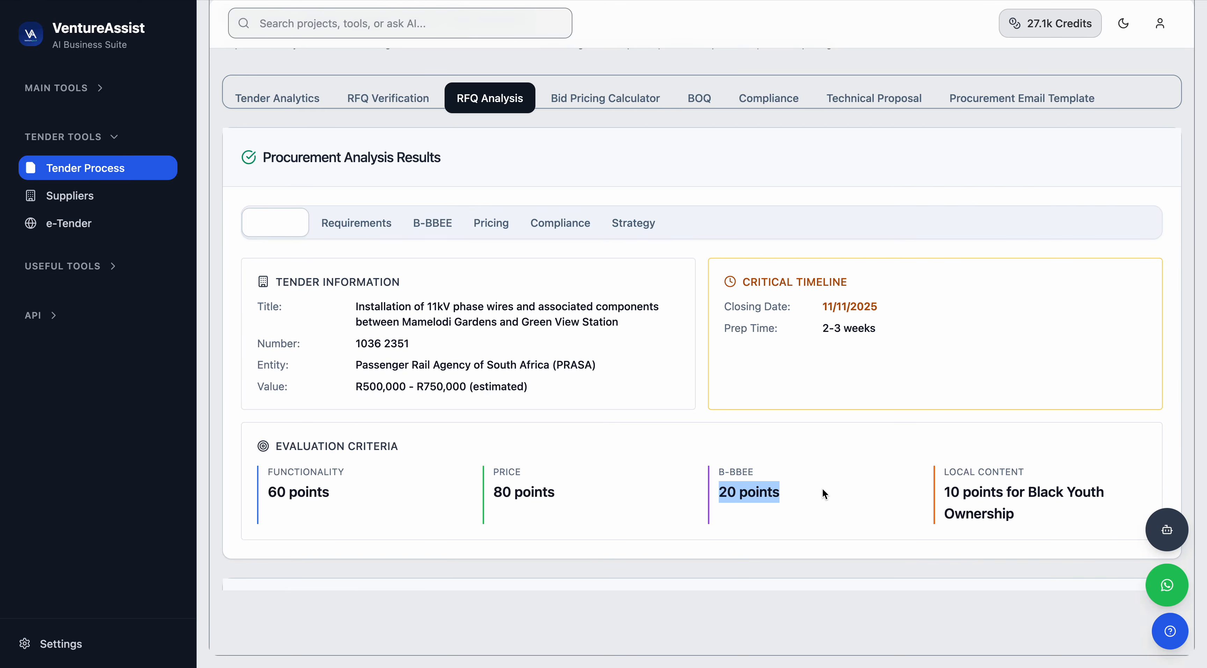
click(944, 474)
drag(944, 474, 1036, 476)
scroll(967, 496, up, 1)
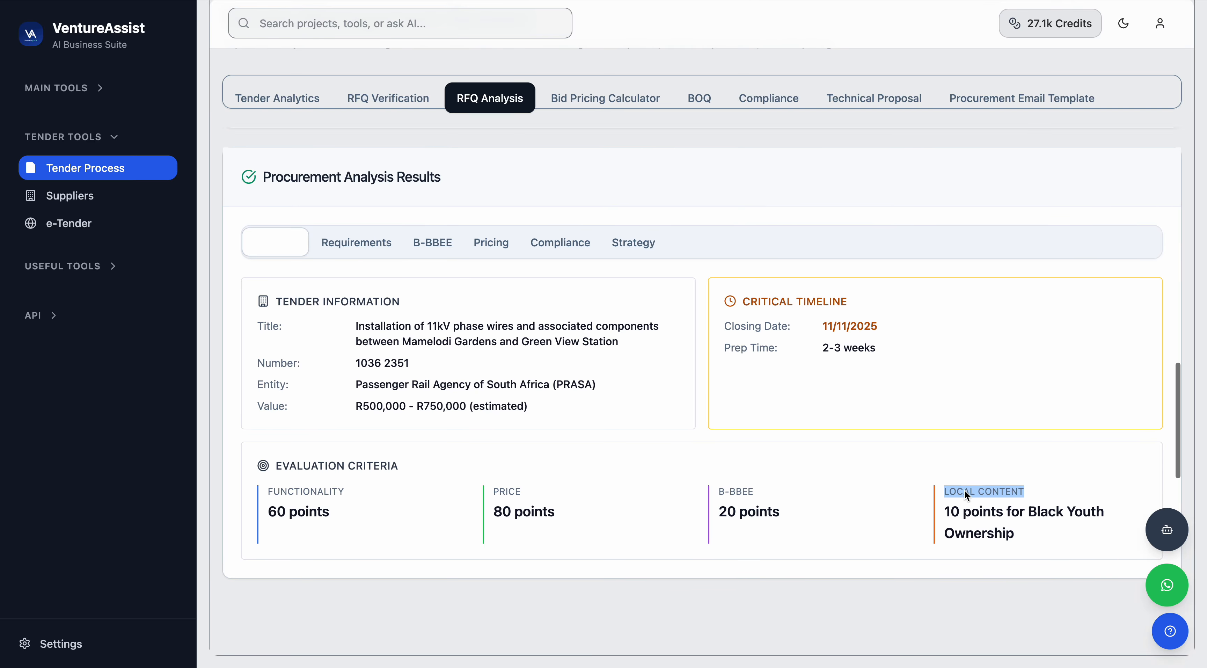
scroll(966, 496, down, 1)
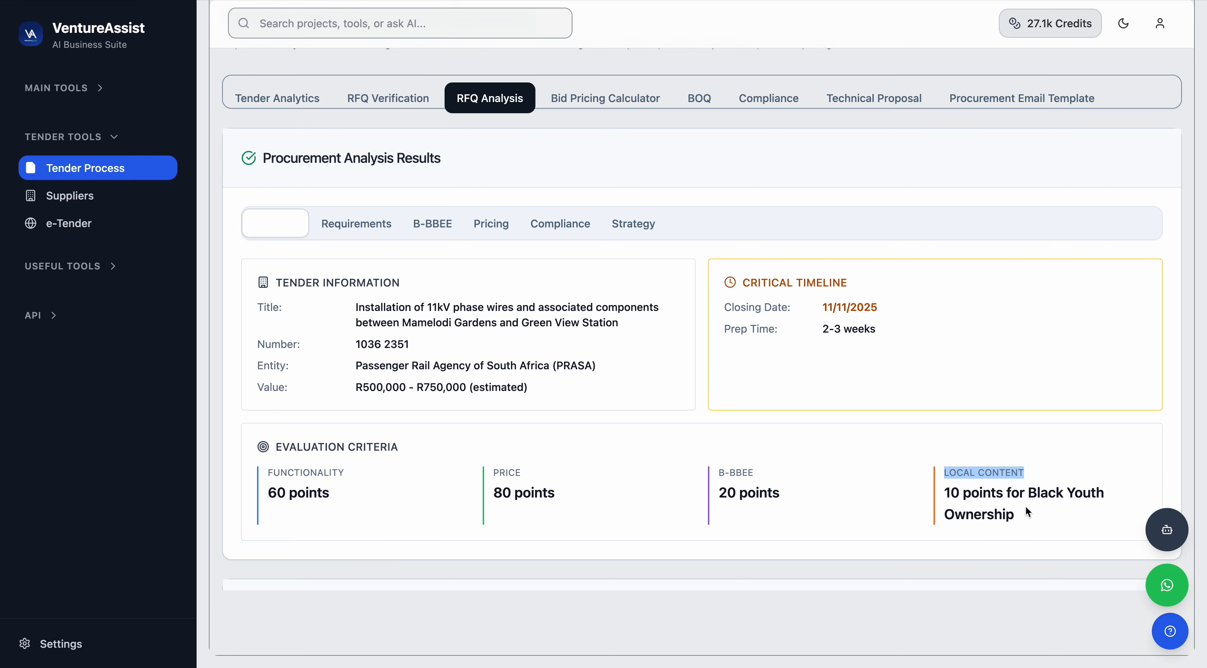
scroll(934, 489, up, 3)
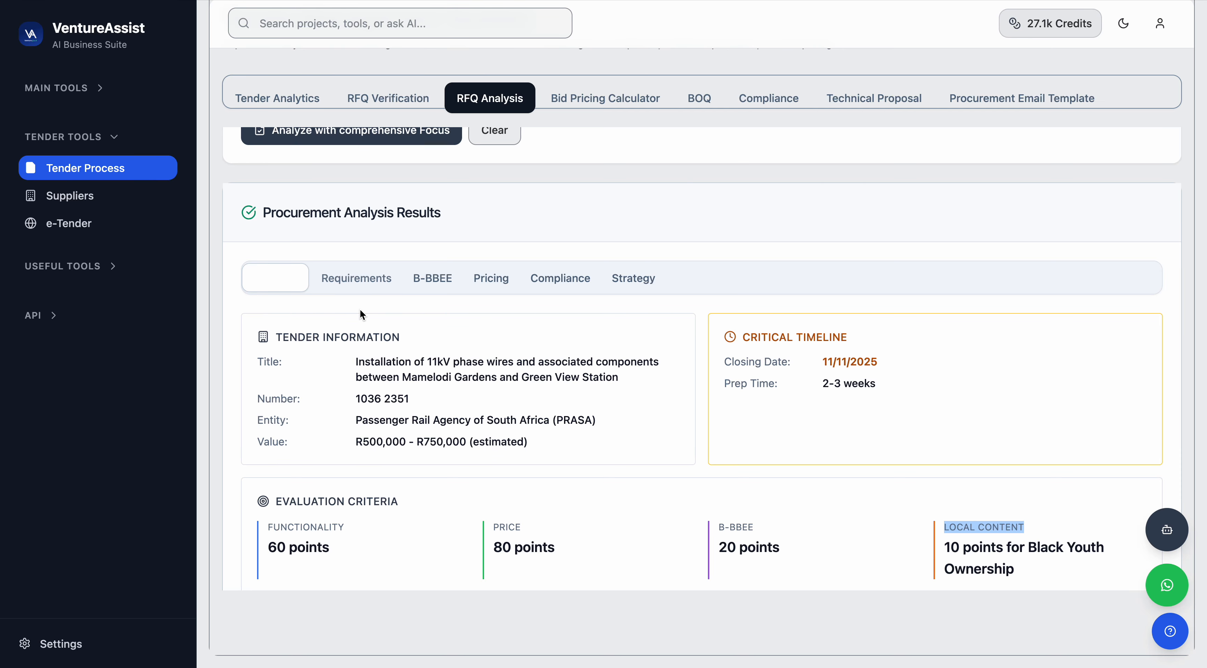
Open the Requirements results and review the key requirements and mandatory documents.
click(363, 284)
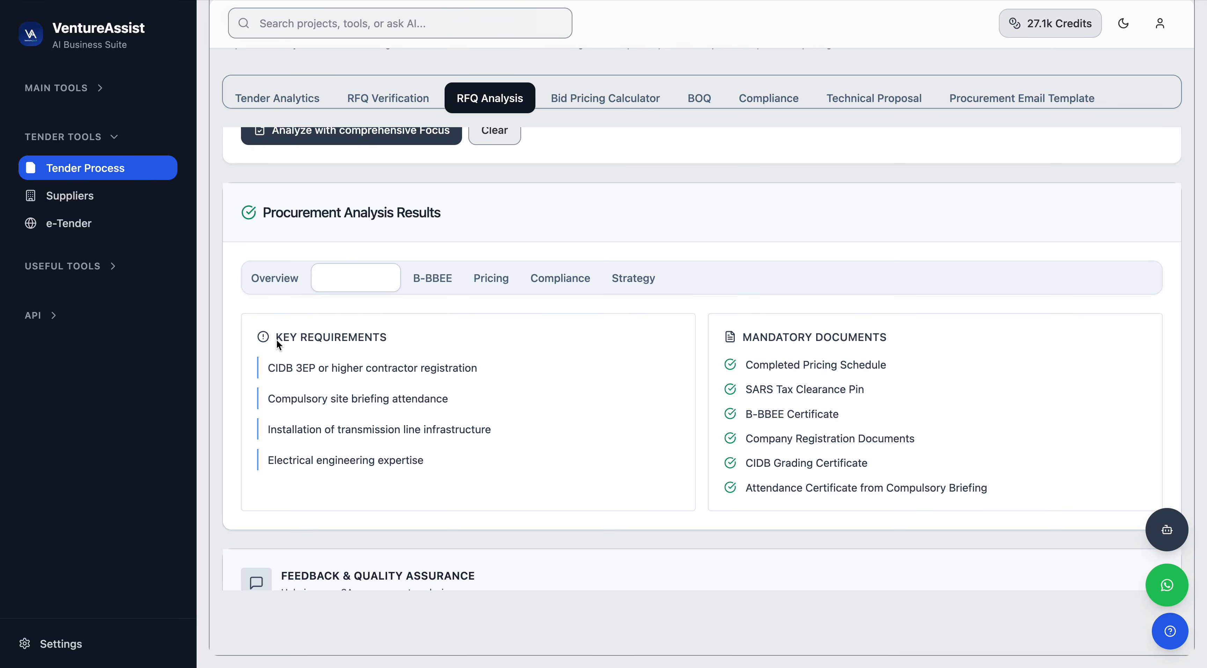
drag(277, 340, 384, 340)
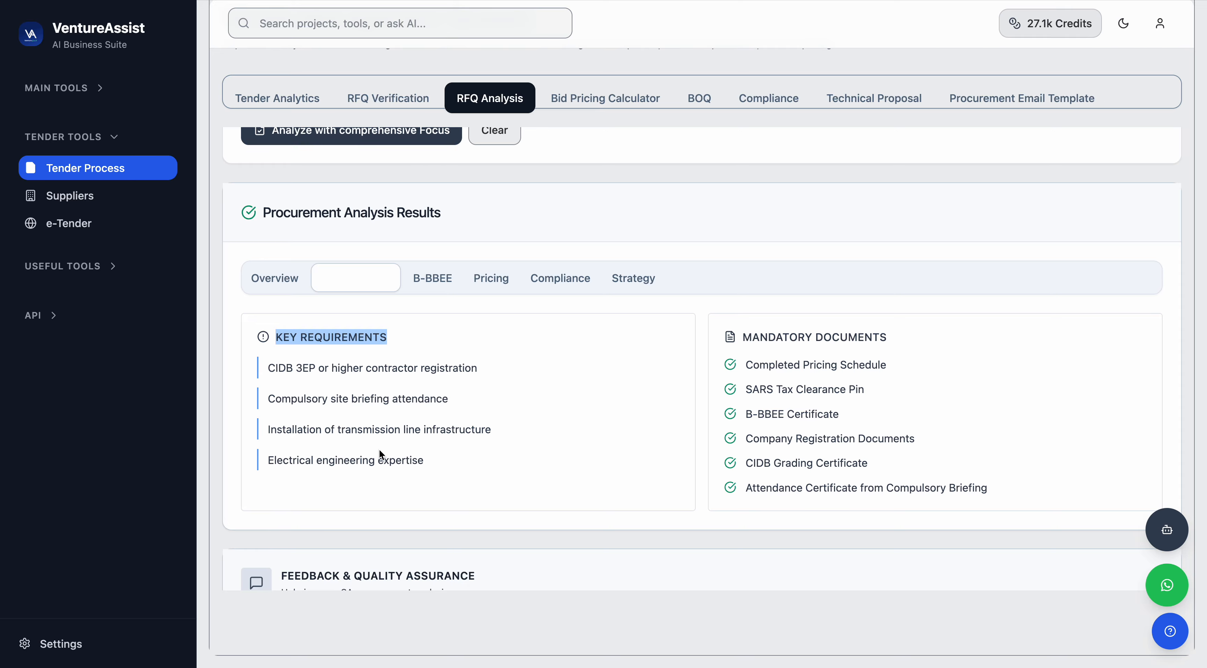
drag(424, 458, 268, 461)
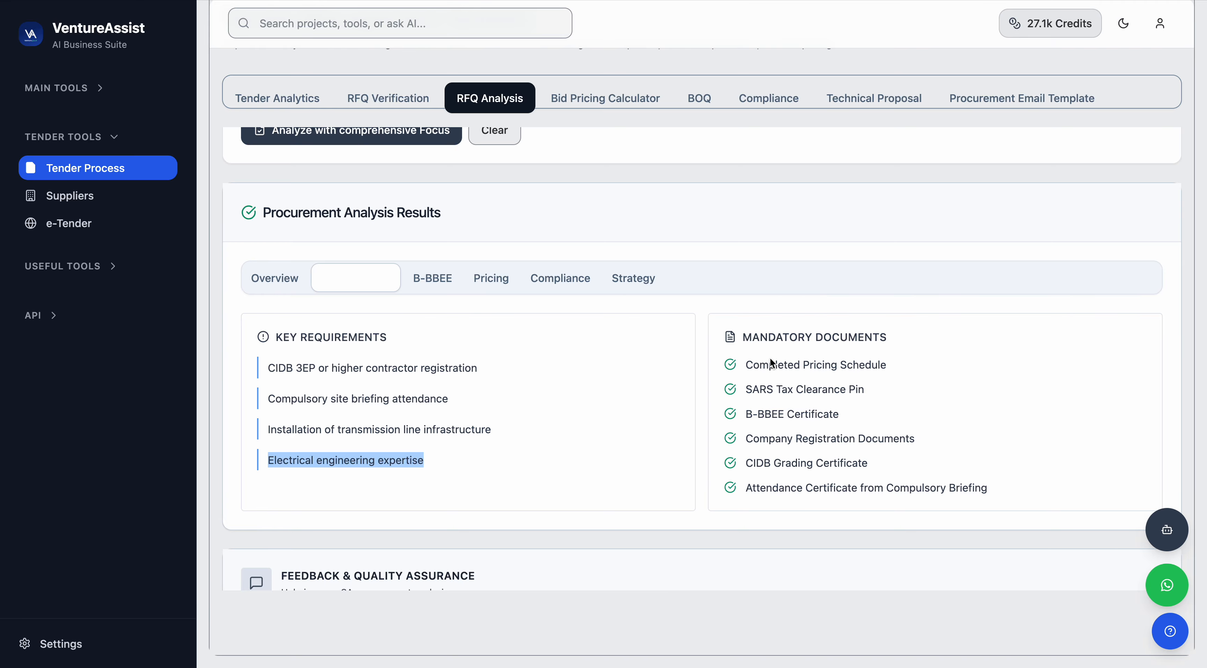
drag(749, 342, 879, 342)
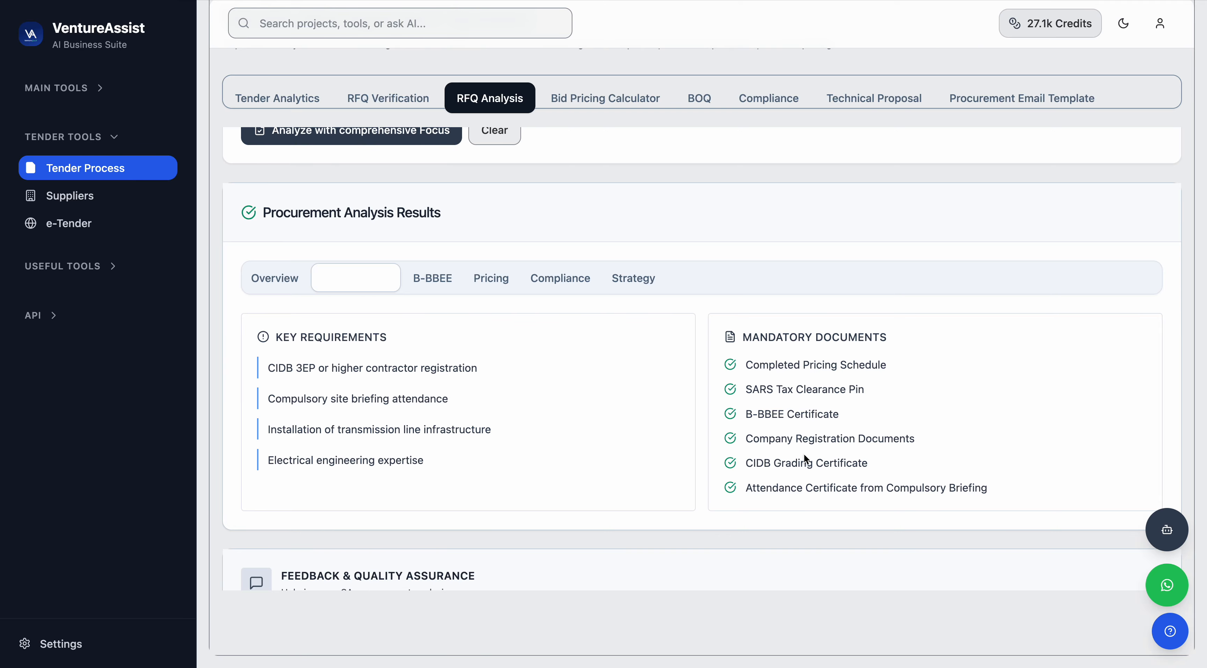
Review the B-BBEE requirements results, then switch to the pricing guidance results.
click(432, 278)
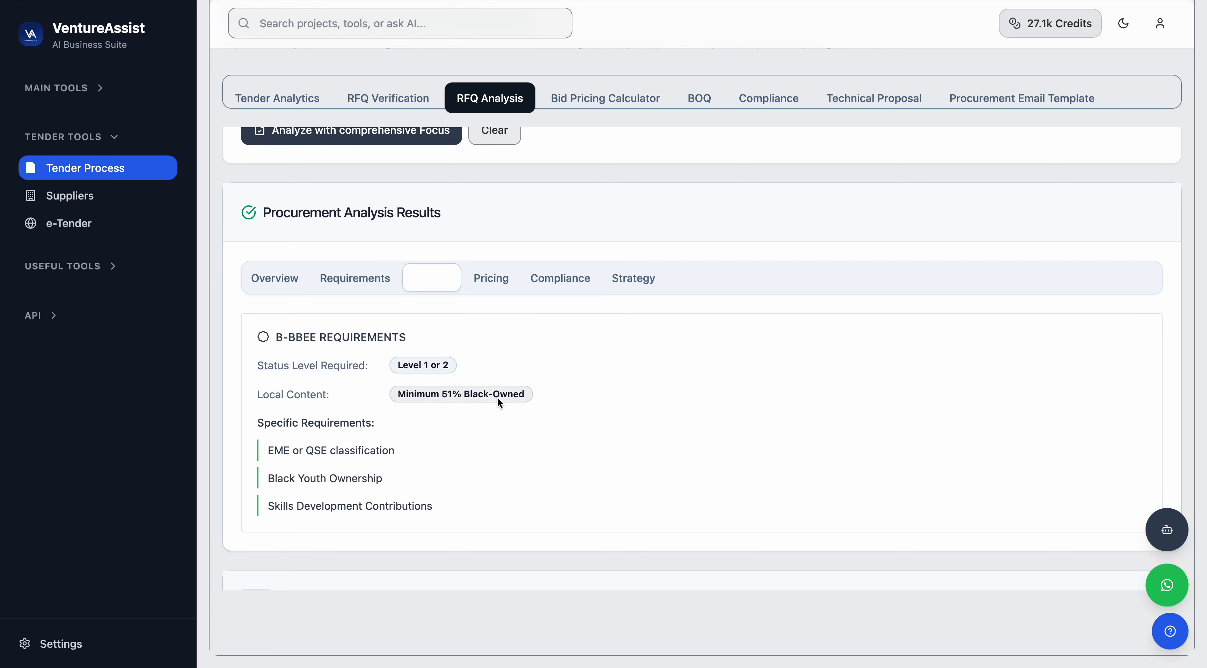
drag(274, 431, 374, 431)
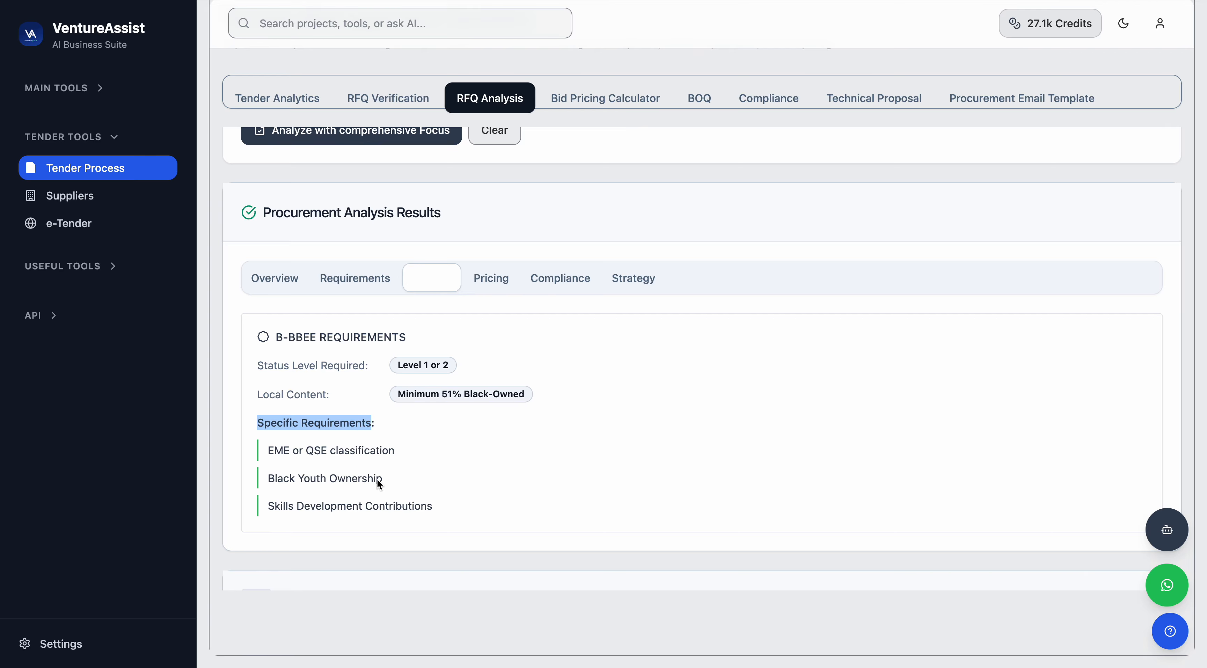
scroll(359, 496, up, 1)
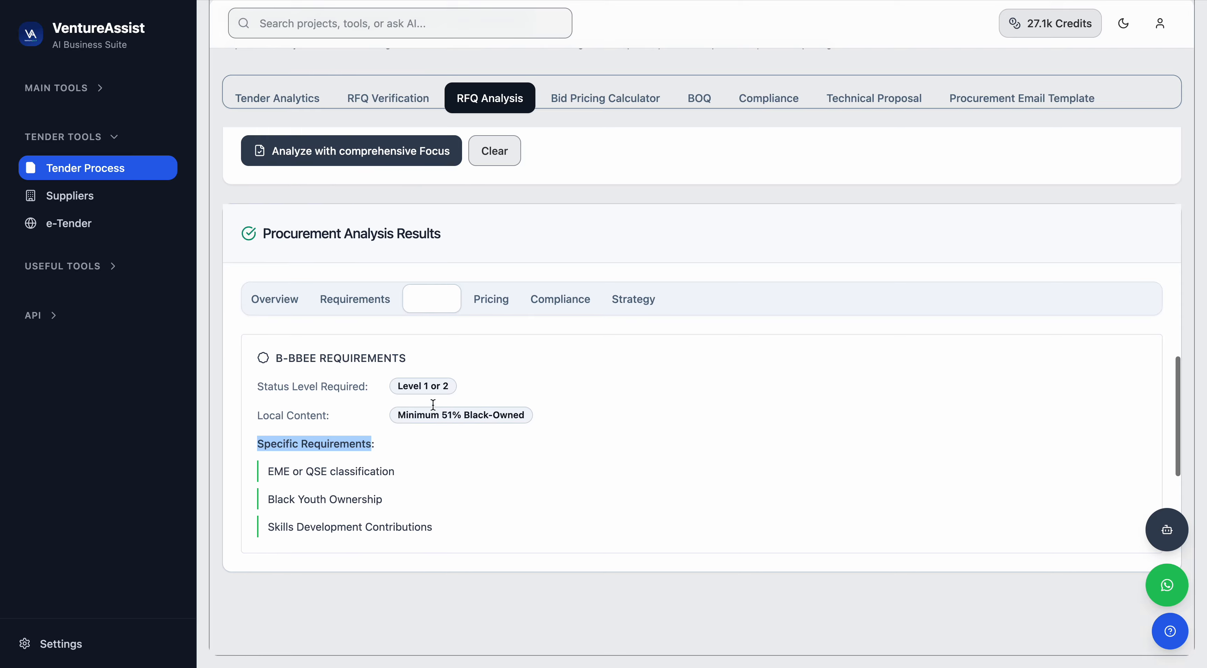
click(485, 307)
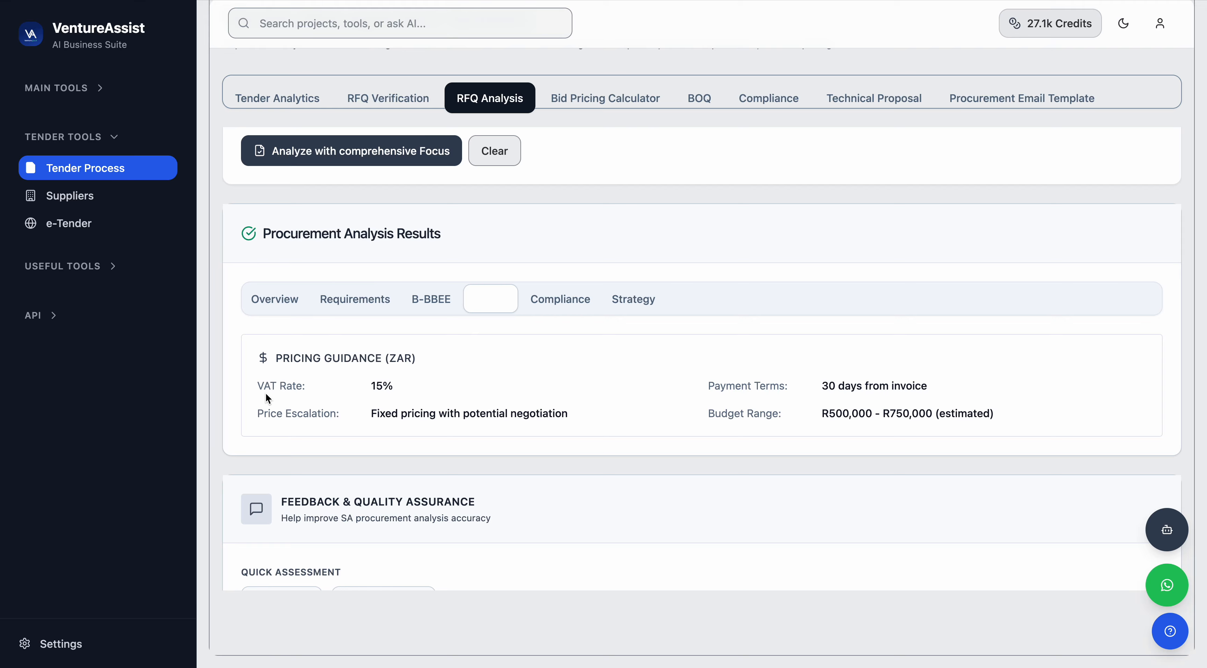
Review the pricing guidance's VAT rate, price escalation, payment terms and budget range.
drag(263, 399, 399, 385)
drag(707, 412, 764, 411)
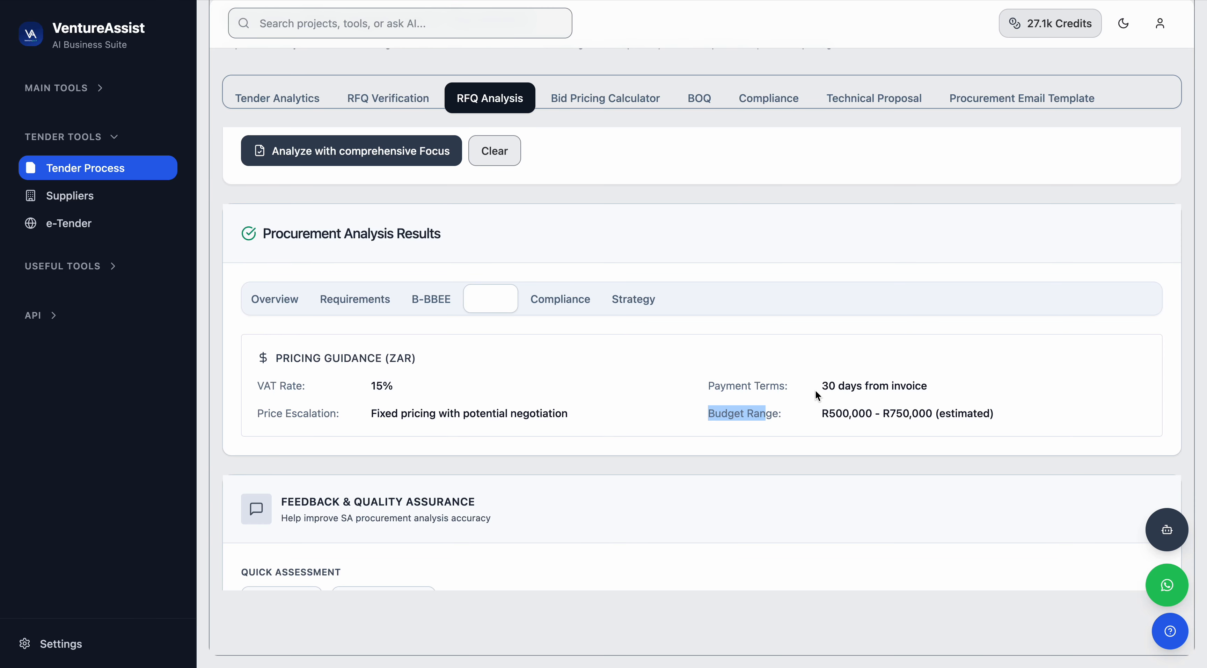
drag(708, 387, 780, 385)
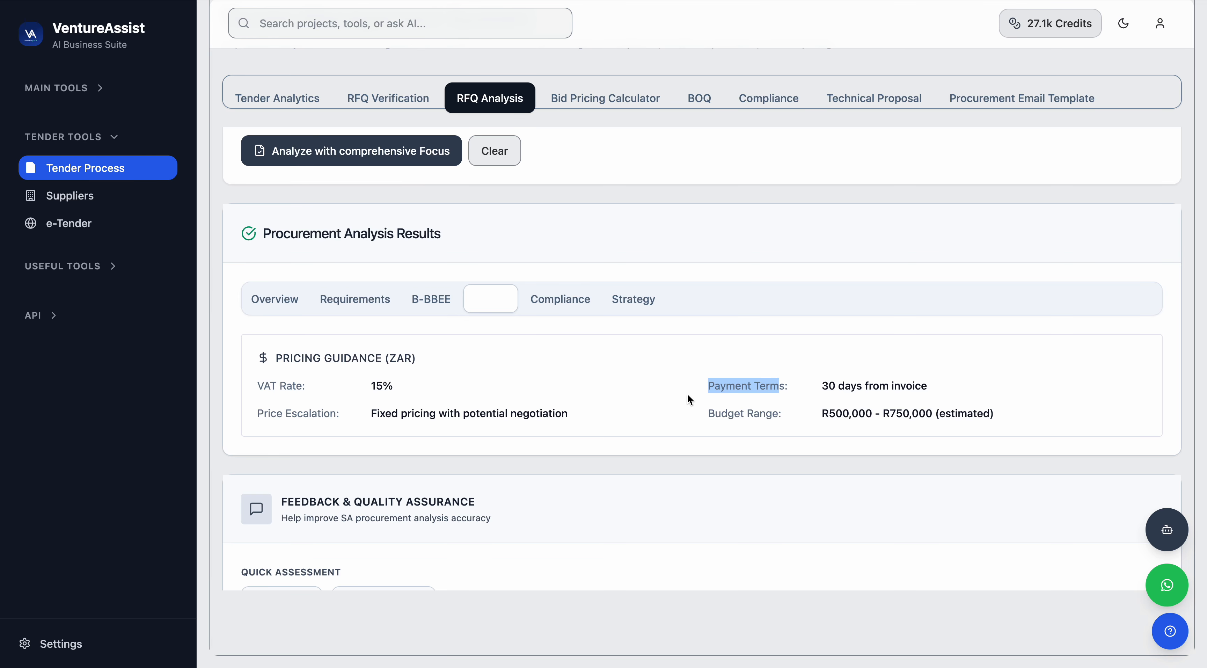
Open the Compliance results and review the compliance checklist and risk assessment items.
click(568, 299)
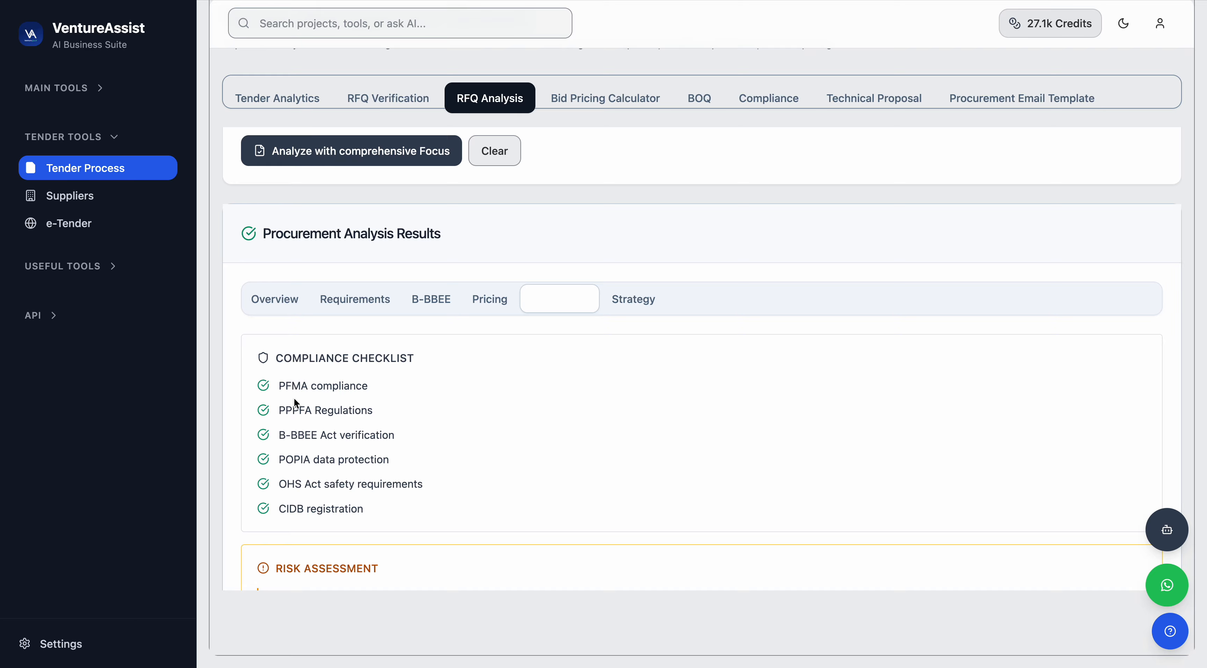
scroll(310, 401, down, 1)
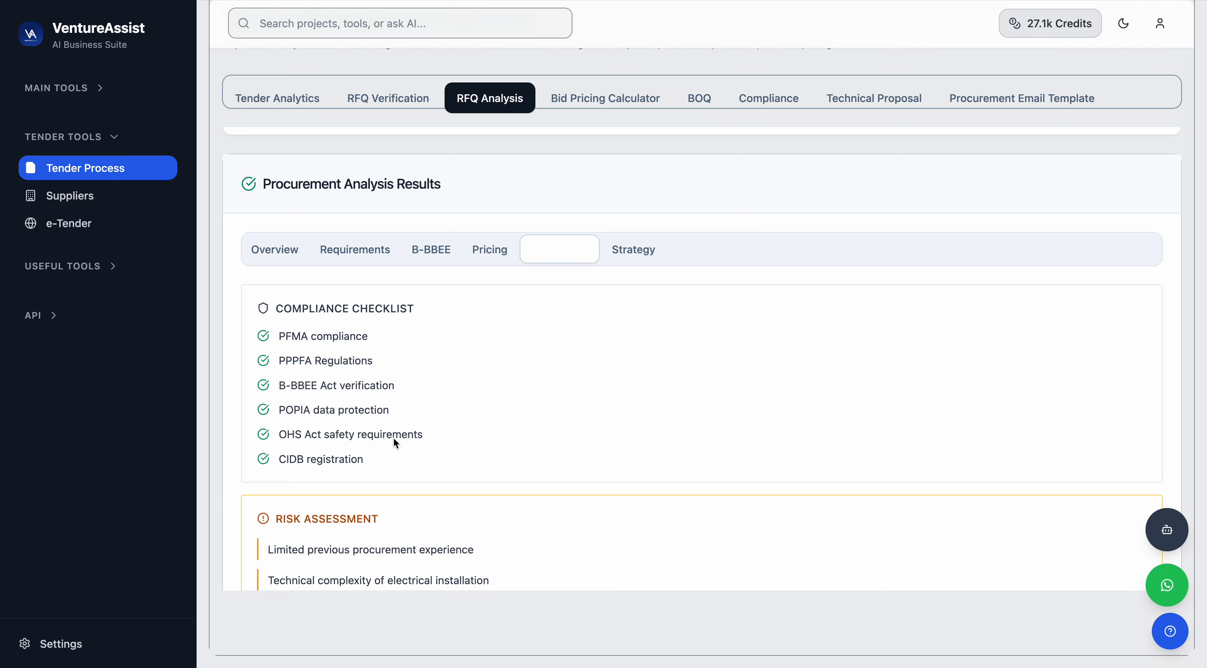
scroll(346, 462, down, 3)
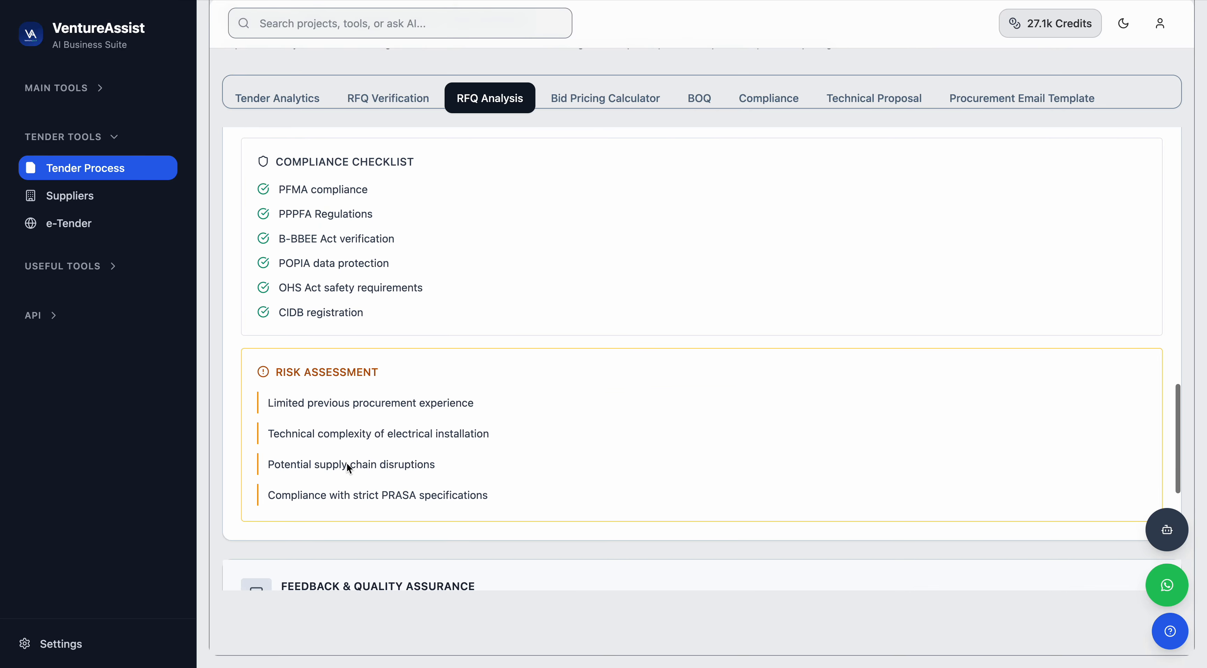
drag(265, 394, 451, 398)
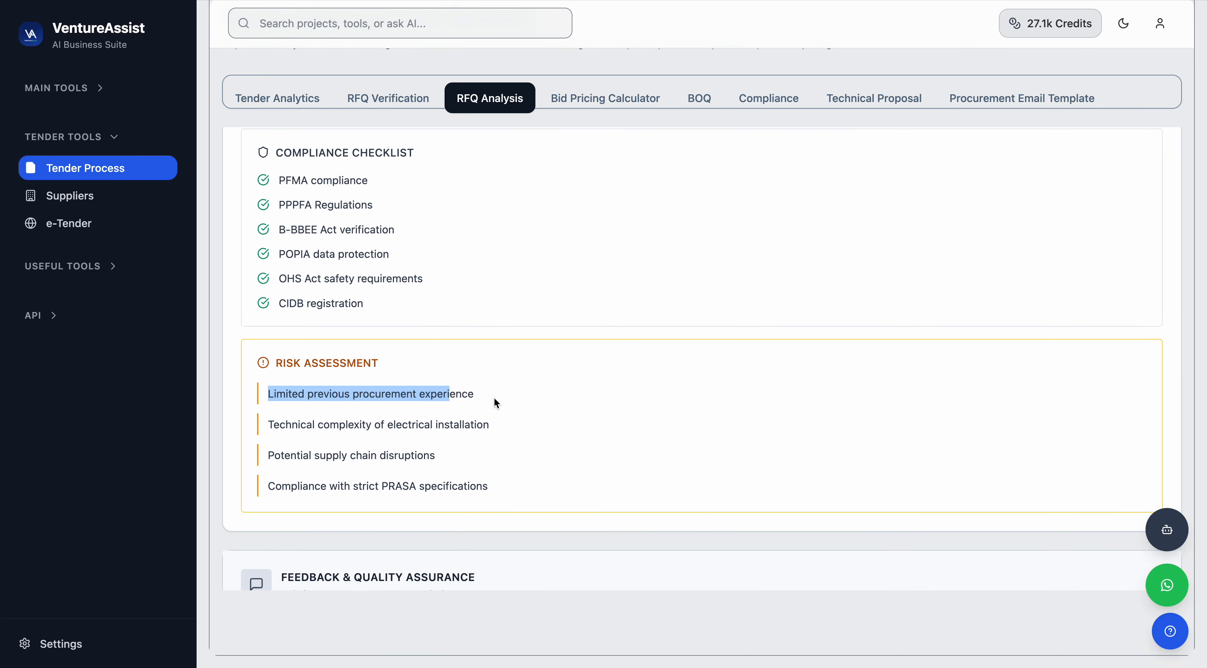
click(386, 365)
drag(264, 360, 281, 371)
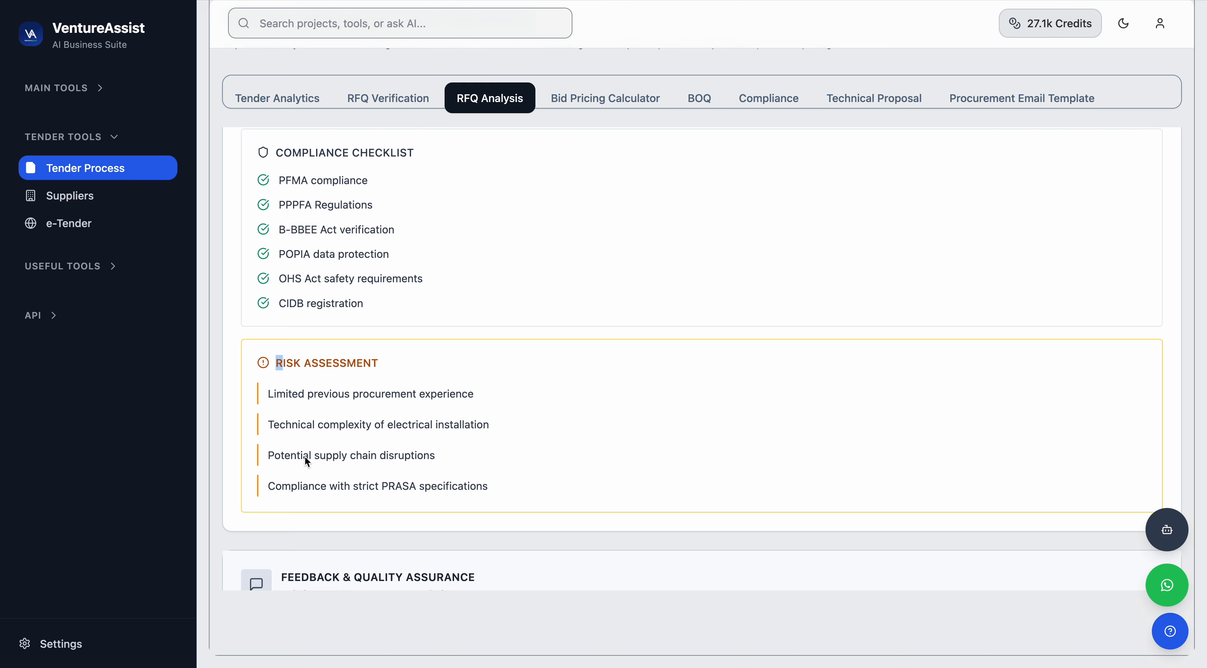
click(413, 460)
scroll(497, 492, up, 2)
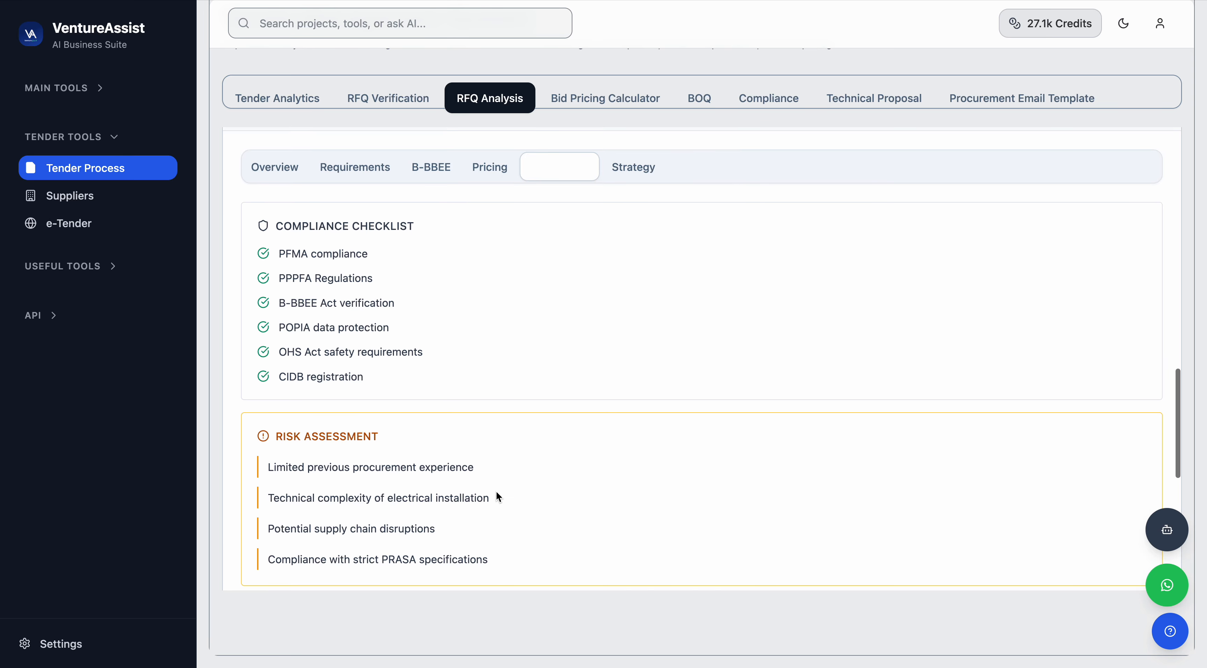
scroll(498, 494, up, 3)
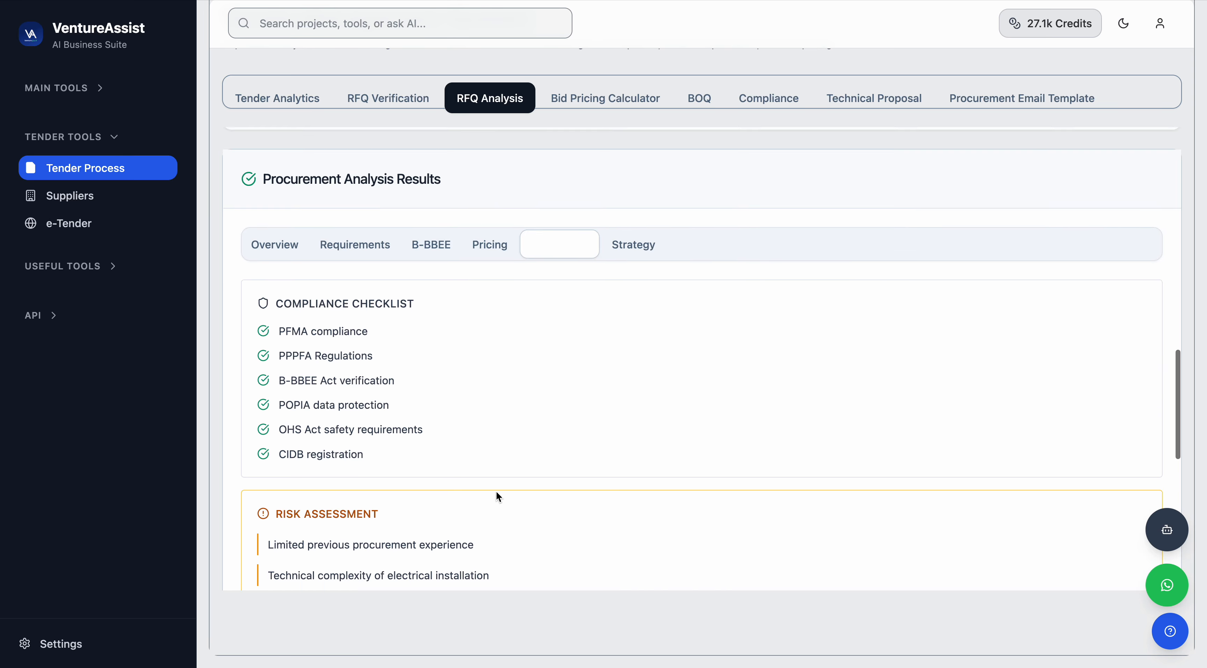
Open the Strategy results and review the strategic recommendations and key milestones timeline.
click(630, 284)
scroll(584, 392, down, 2)
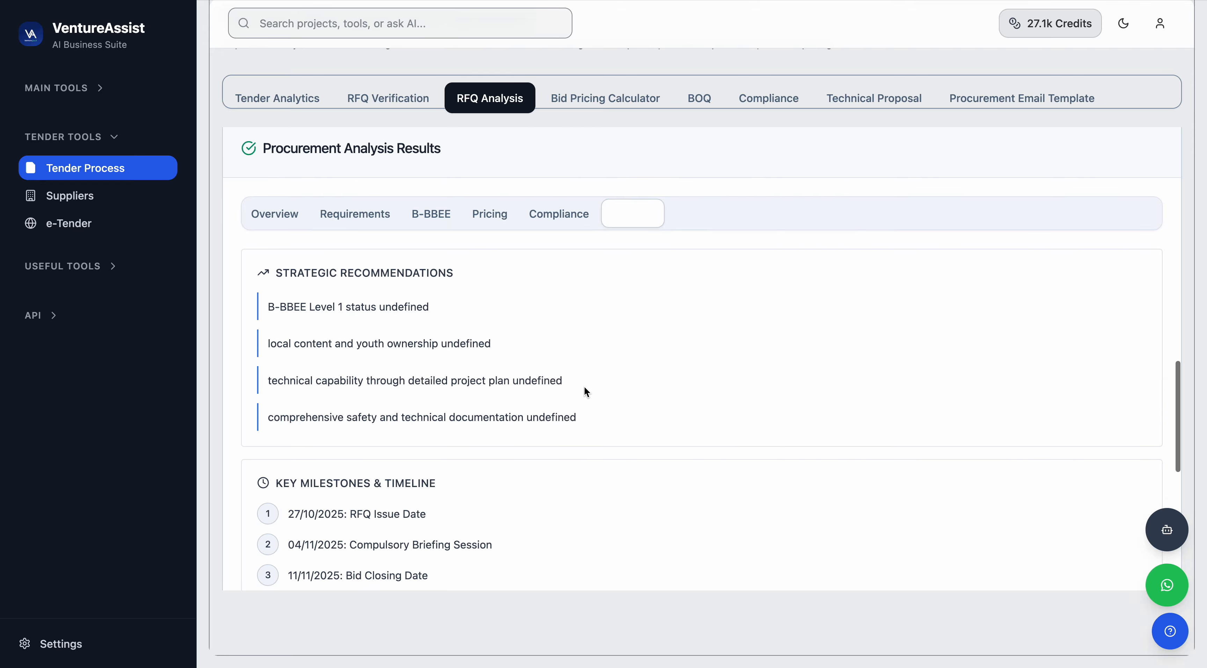
scroll(390, 294, down, 1)
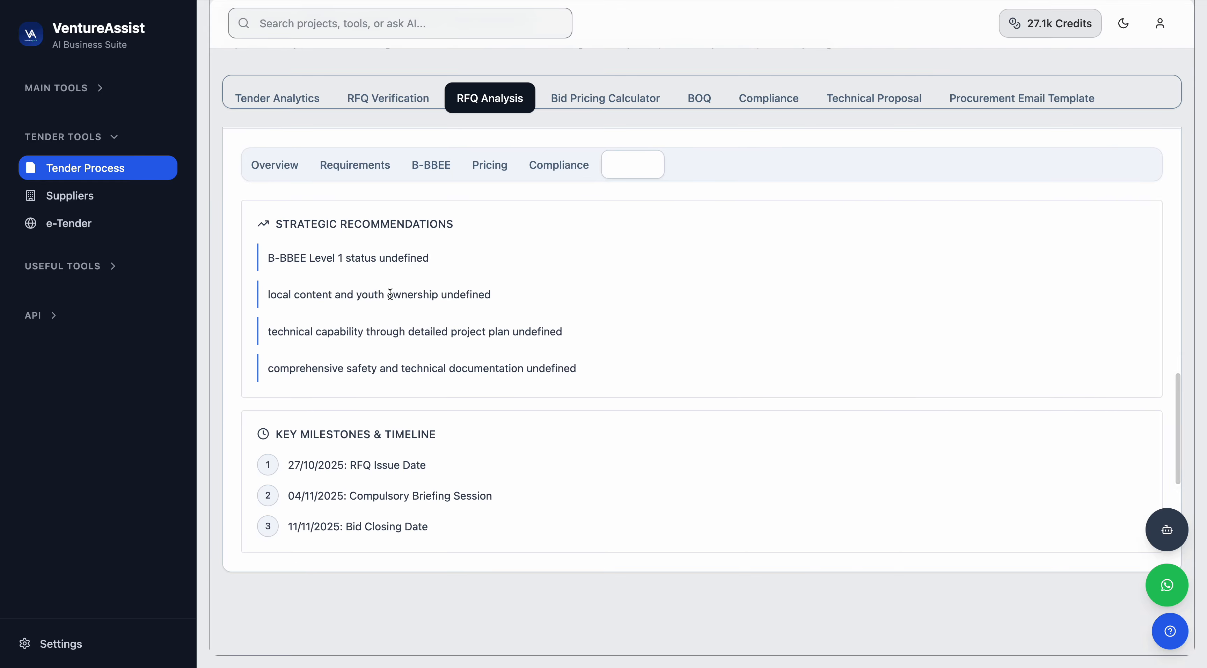
scroll(389, 283, down, 1)
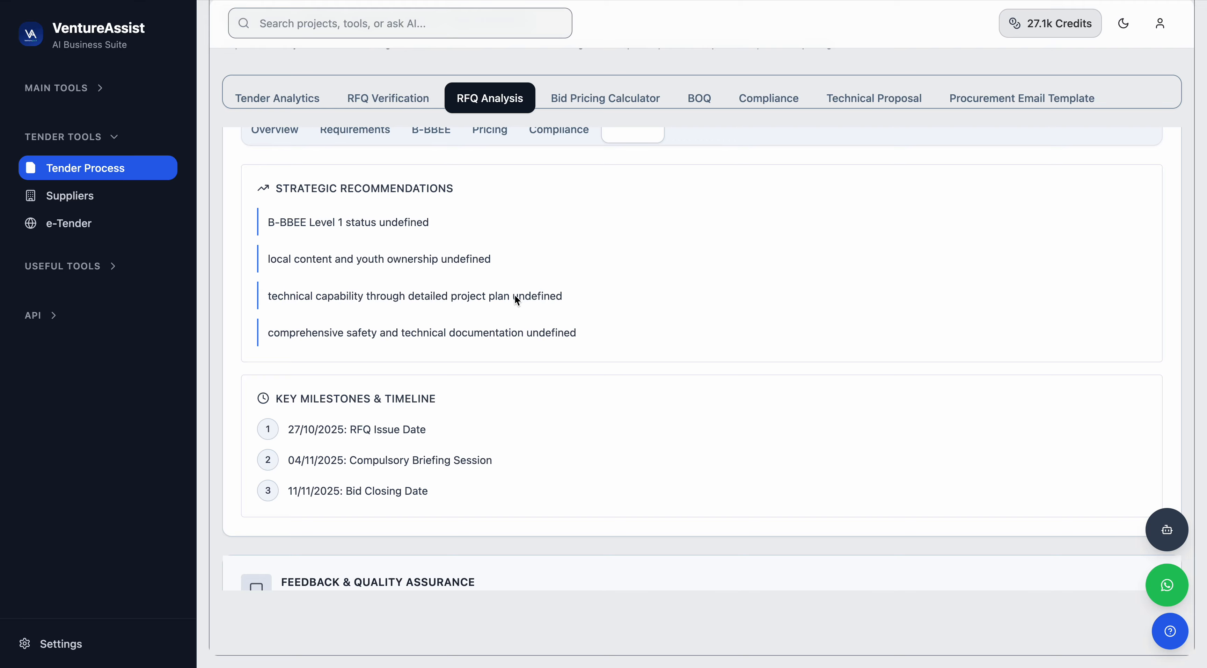
drag(514, 295, 567, 298)
drag(265, 222, 335, 224)
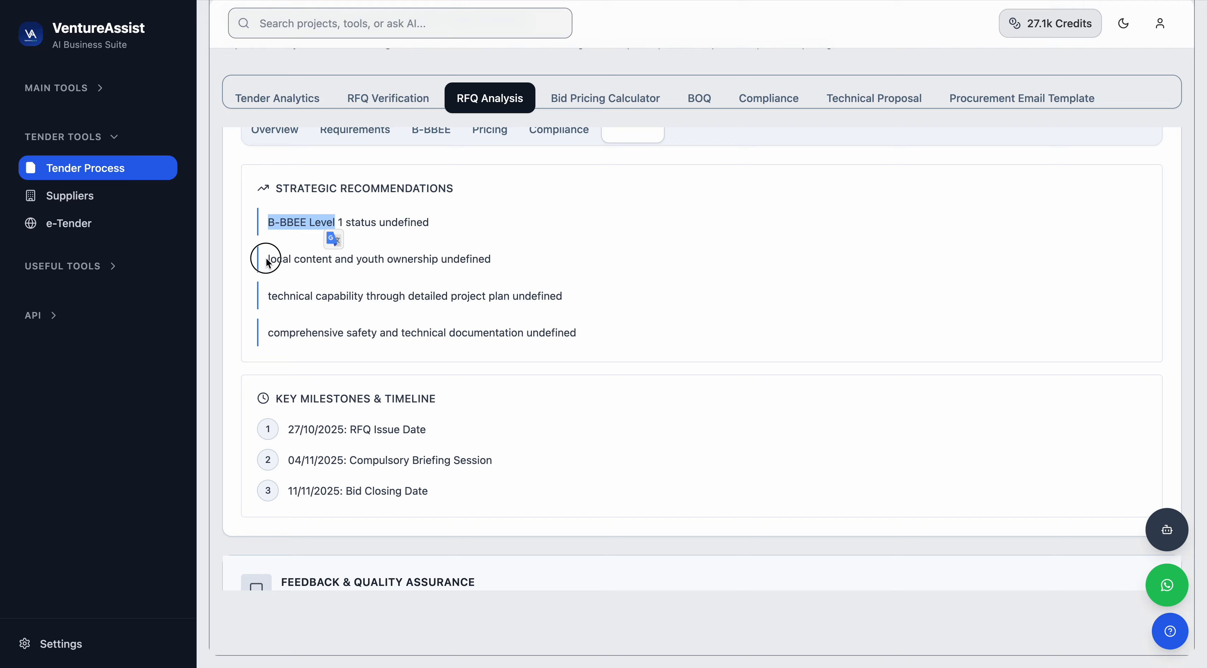
drag(265, 258, 387, 258)
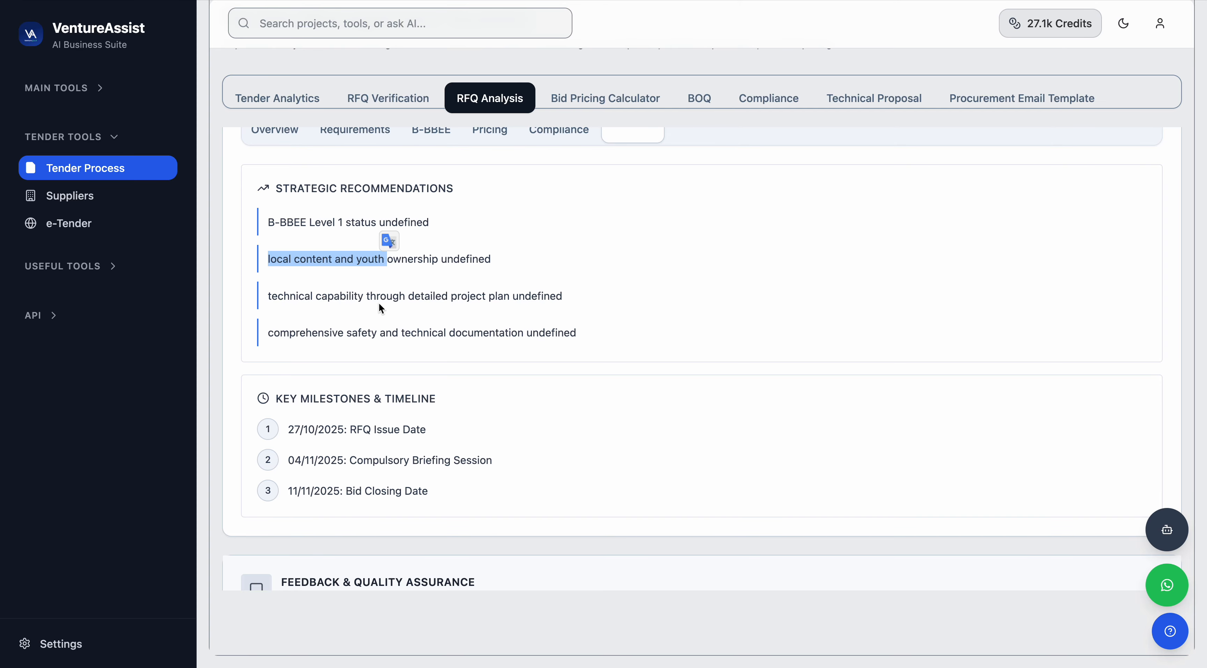
scroll(331, 374, down, 1)
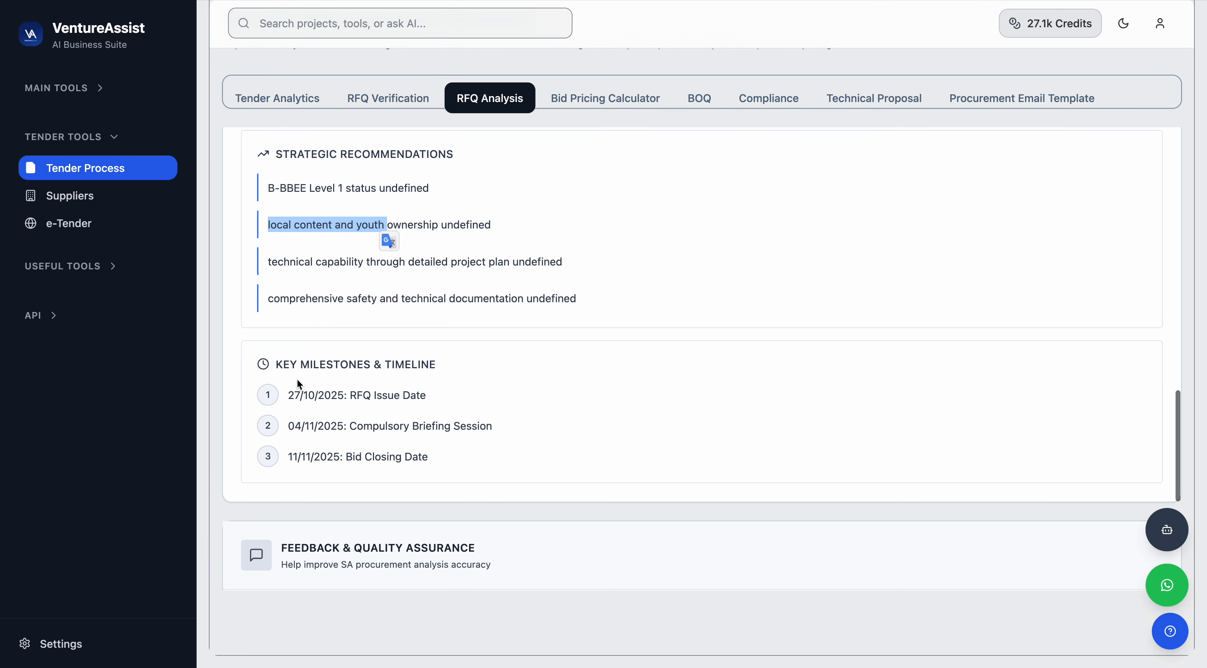
drag(277, 366, 417, 366)
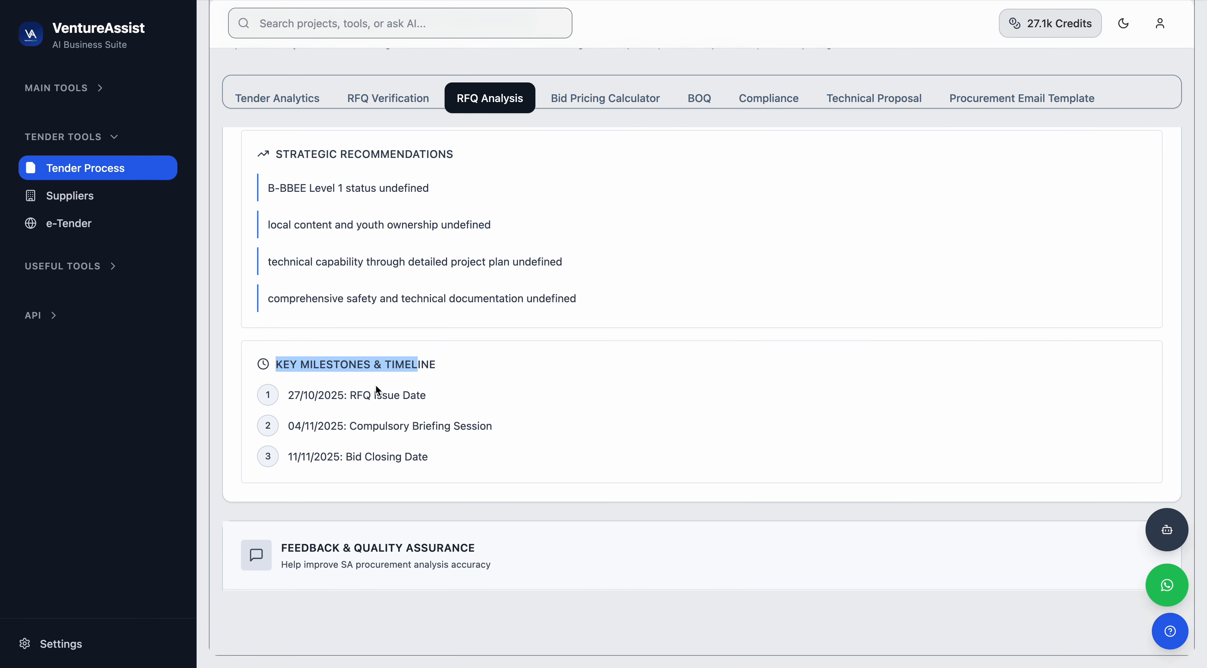
click(442, 403)
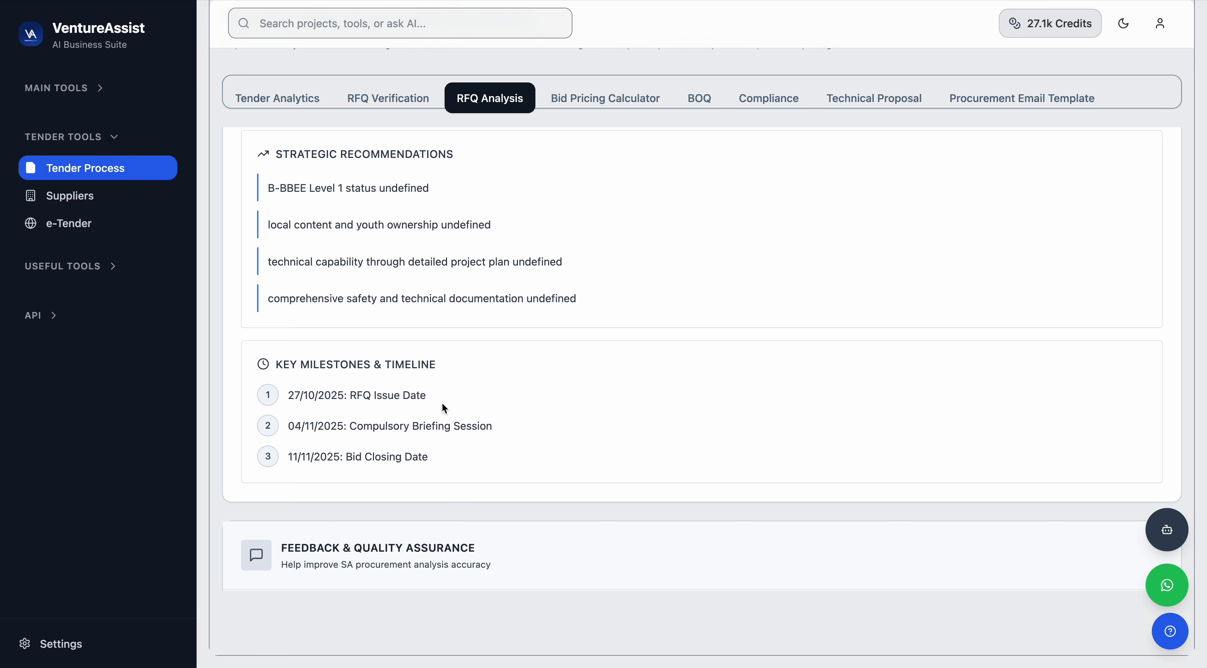
scroll(442, 402, down, 5)
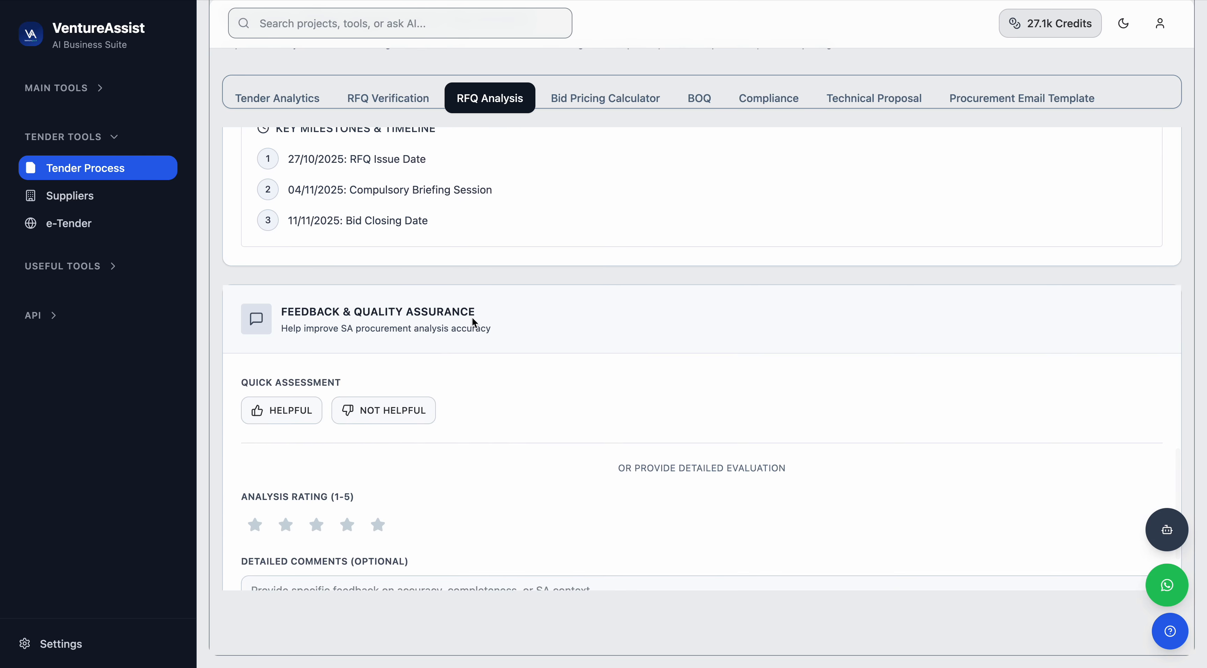
scroll(426, 331, down, 1)
scroll(426, 331, up, 7)
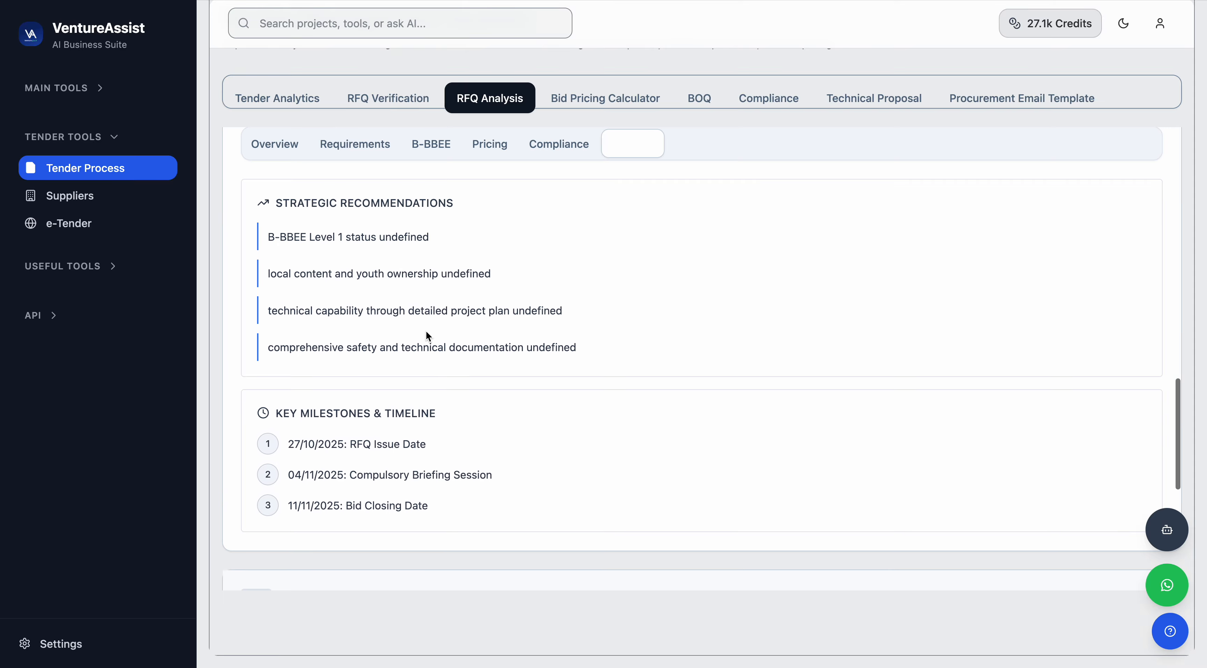
scroll(425, 330, up, 1)
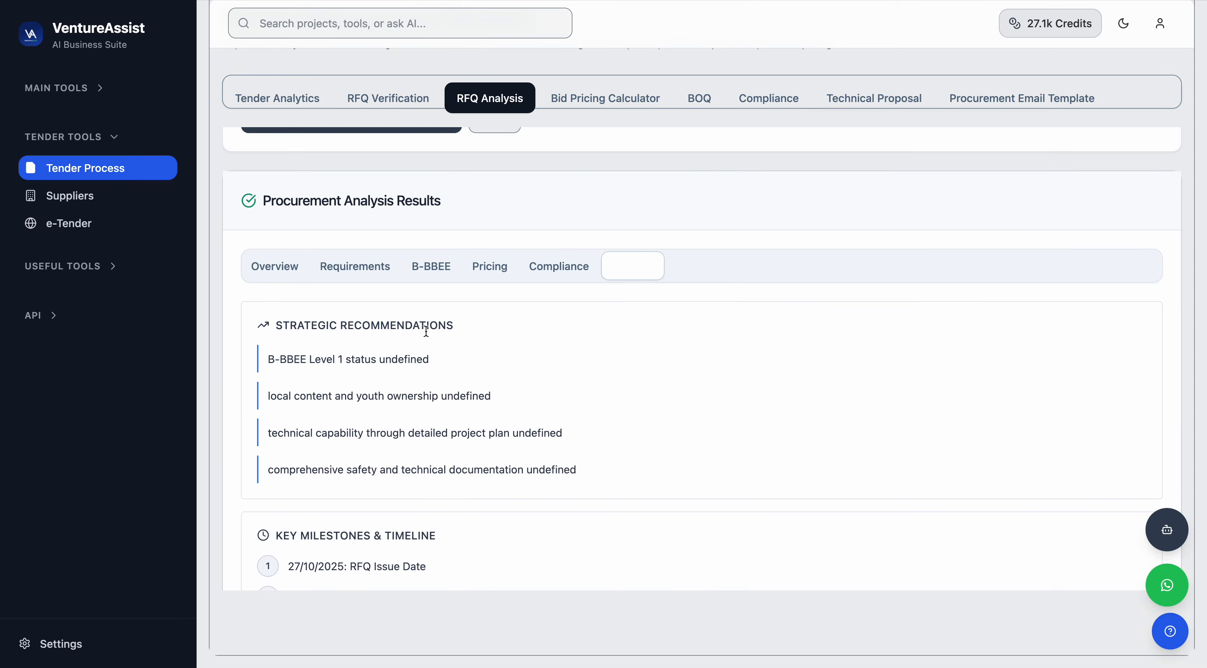
scroll(426, 331, up, 1)
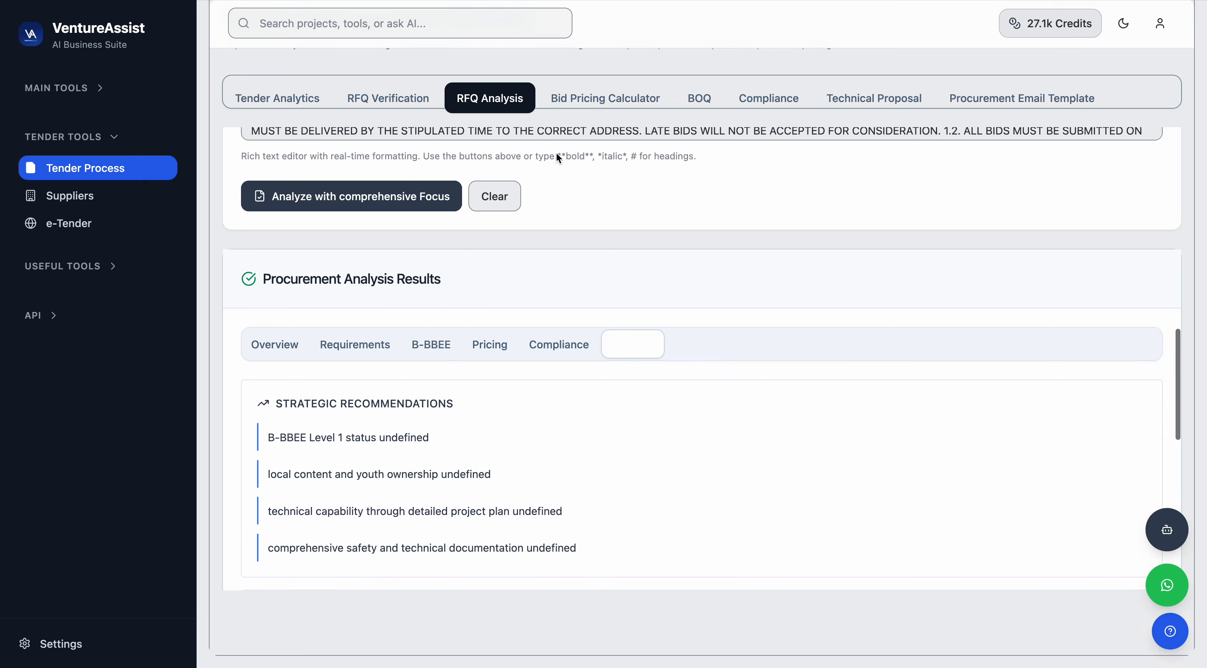
Switch to the Bid Pricing Calculator and examine its bid information and RFQ content sections.
click(589, 95)
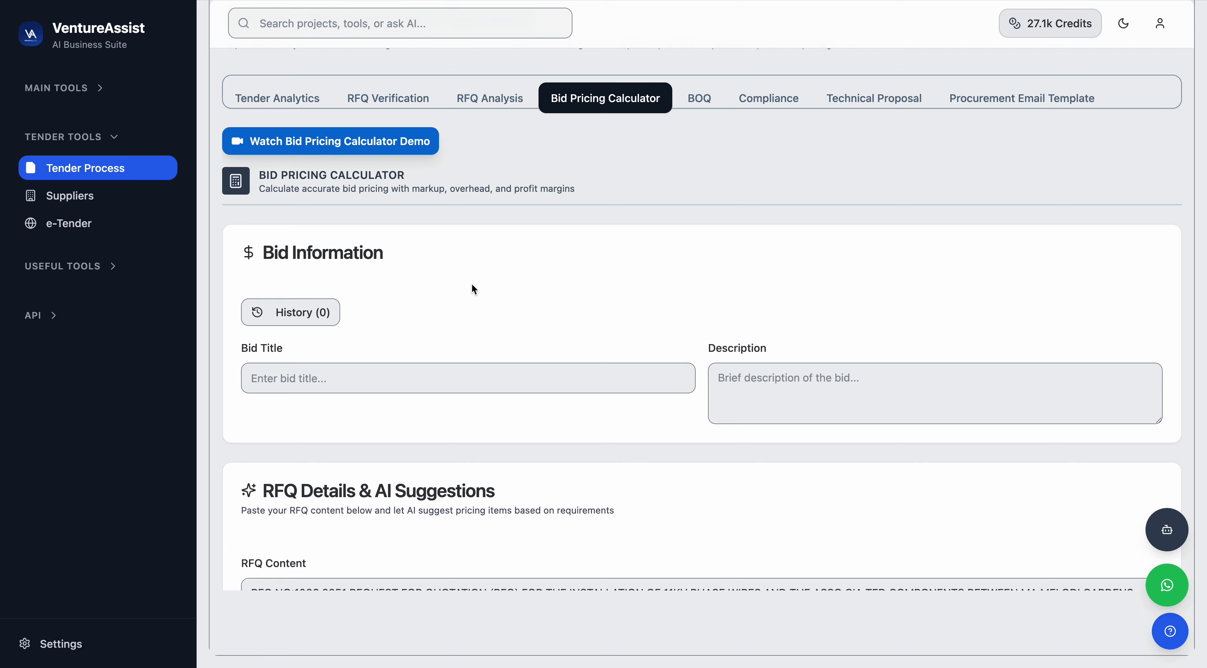
scroll(471, 283, down, 2)
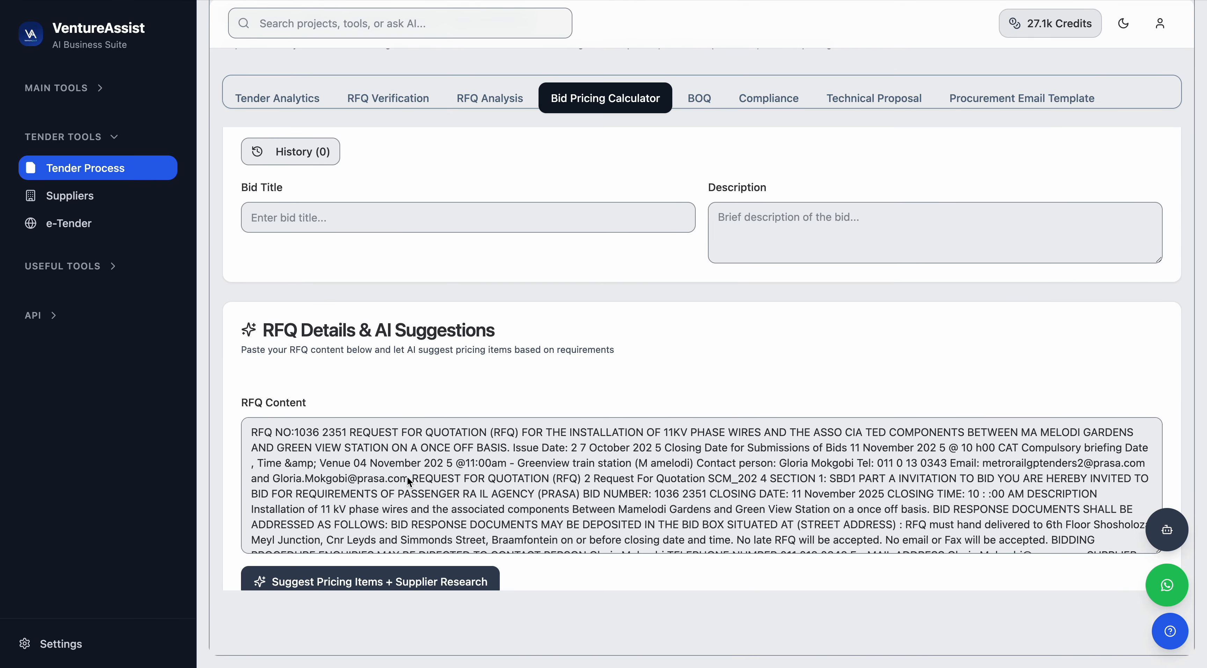
scroll(407, 475, down, 1)
scroll(404, 475, up, 1)
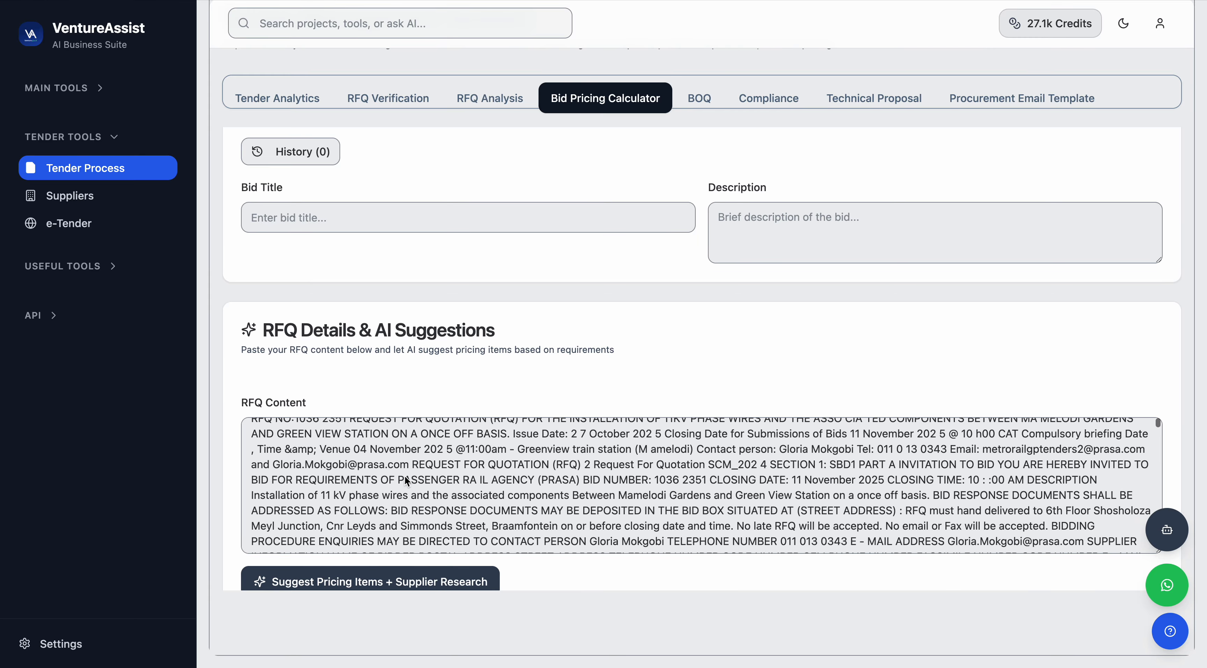
scroll(405, 475, down, 2)
scroll(405, 475, up, 4)
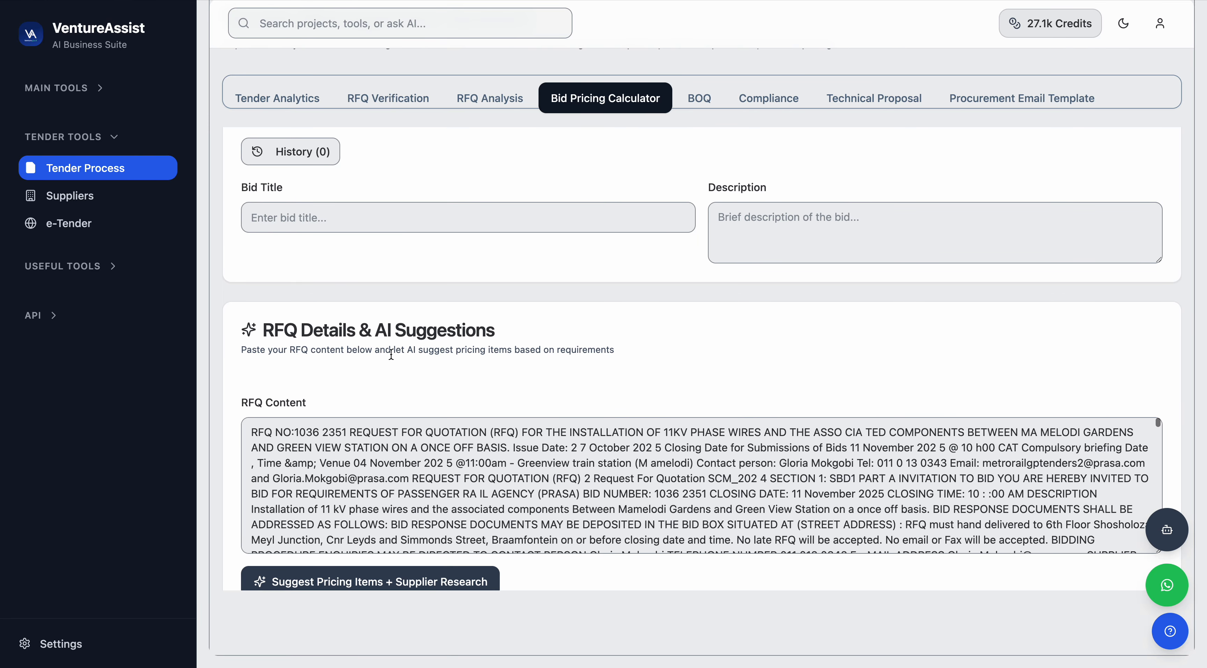
scroll(391, 354, up, 2)
Set the bid title to 11 kV supply.
click(285, 389)
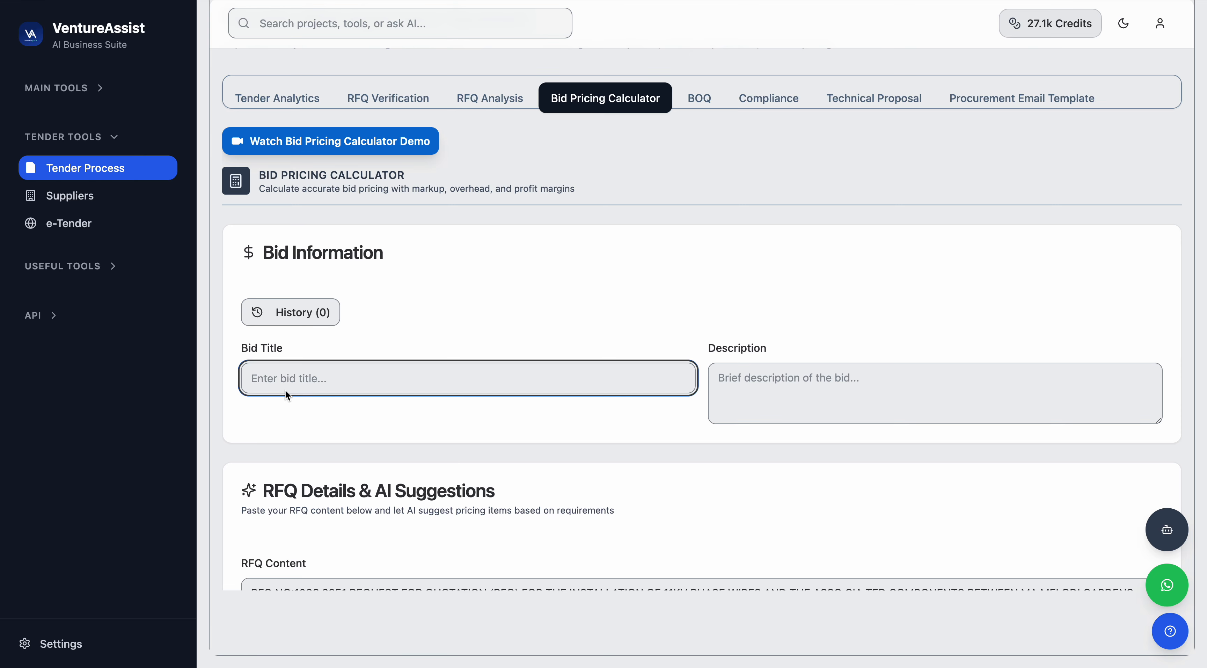
text(11 kV supply)
Copy the RFQ number heading from the RFQ content into the bid description: RFQ NO:1036 2351 REQUEST FOR QUOTATION.
click(772, 389)
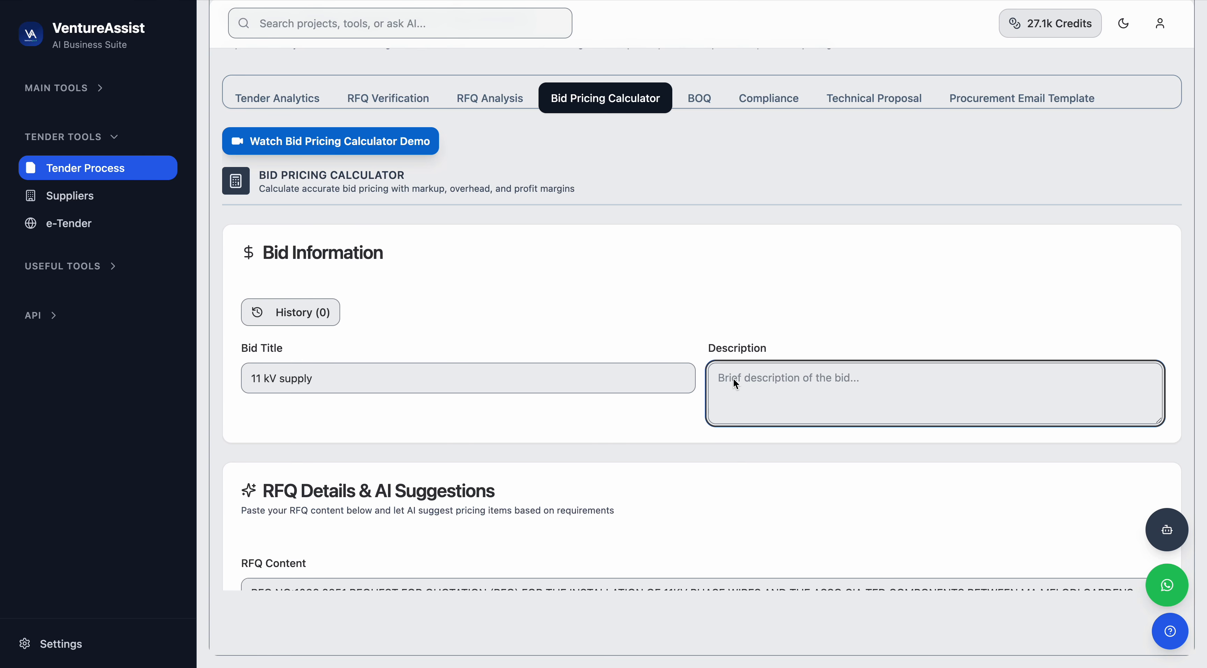
scroll(734, 378, down, 2)
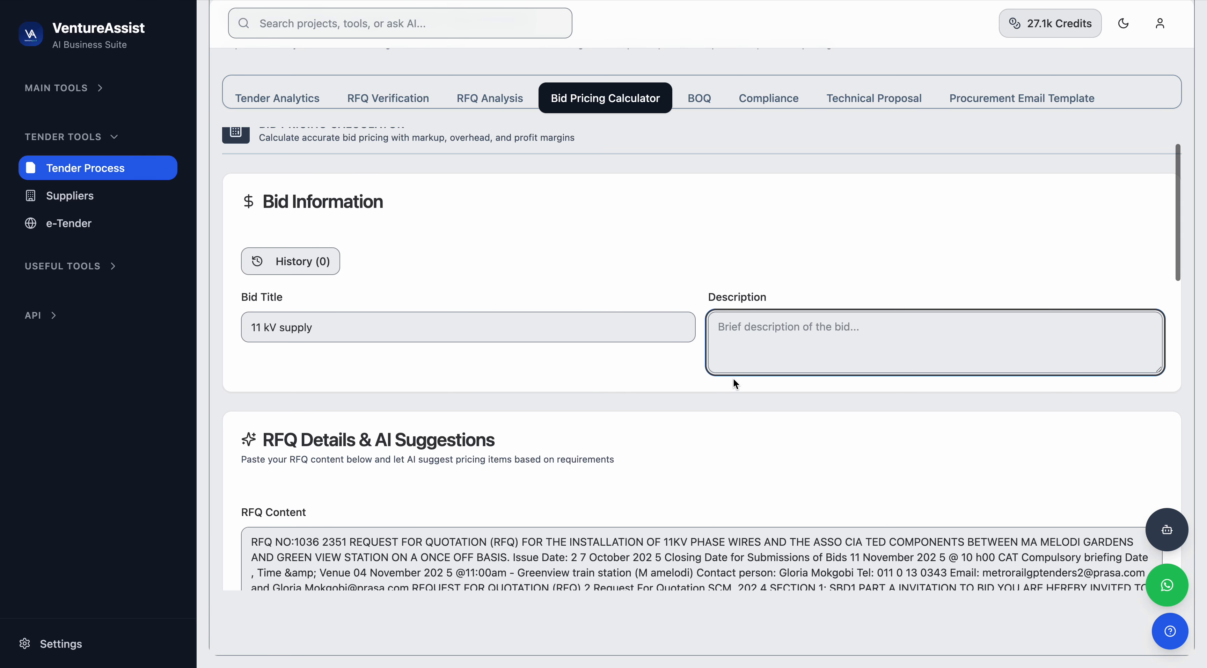
drag(486, 543, 238, 542)
key(super+c)
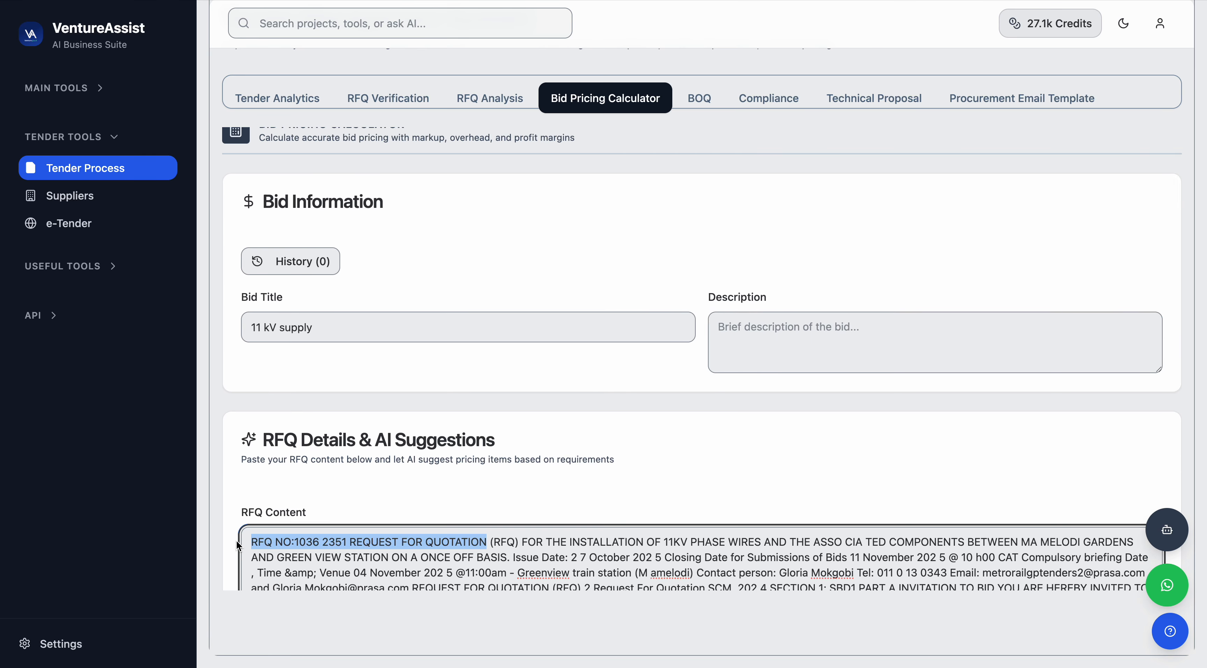
click(795, 341)
key(super+v)
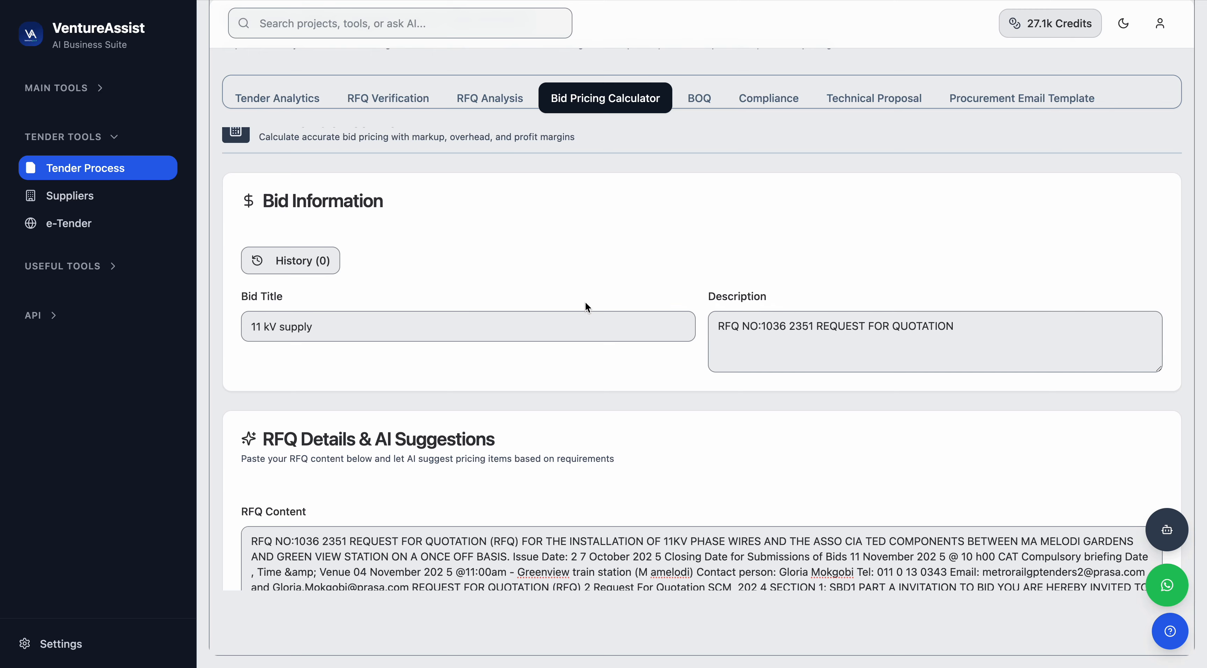
Examine the Add Bid Item, Calculation Settings and Terms and Conditions sections of the calculator.
scroll(585, 301, down, 10)
scroll(585, 301, up, 2)
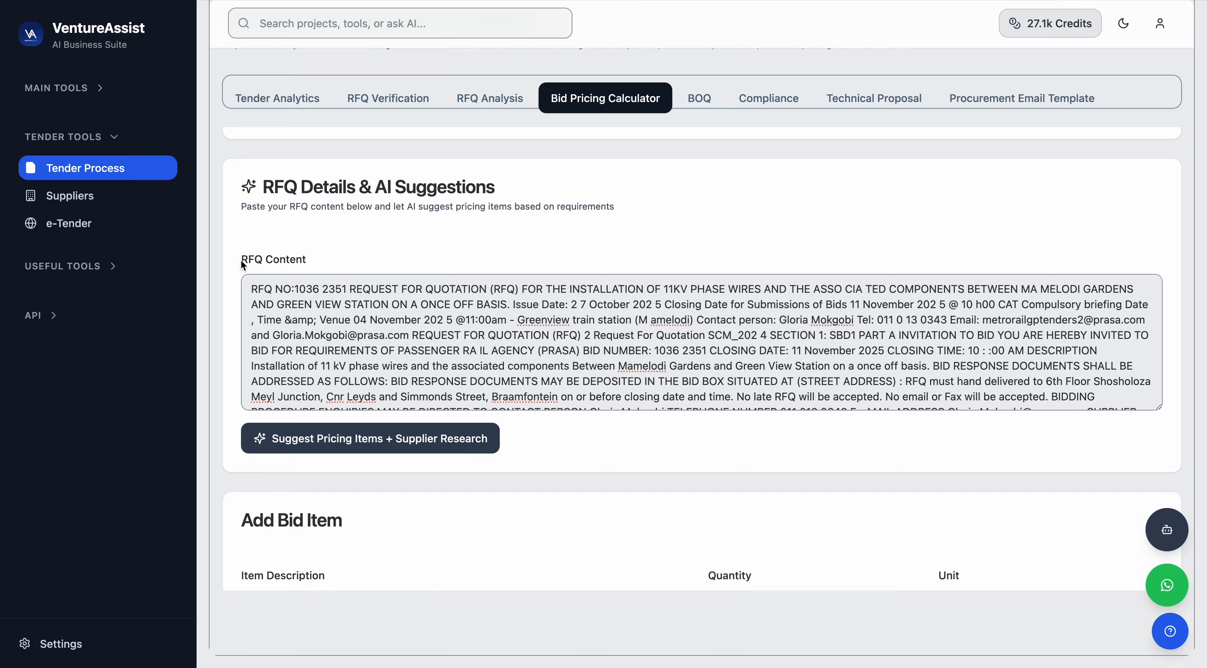
drag(243, 265, 318, 260)
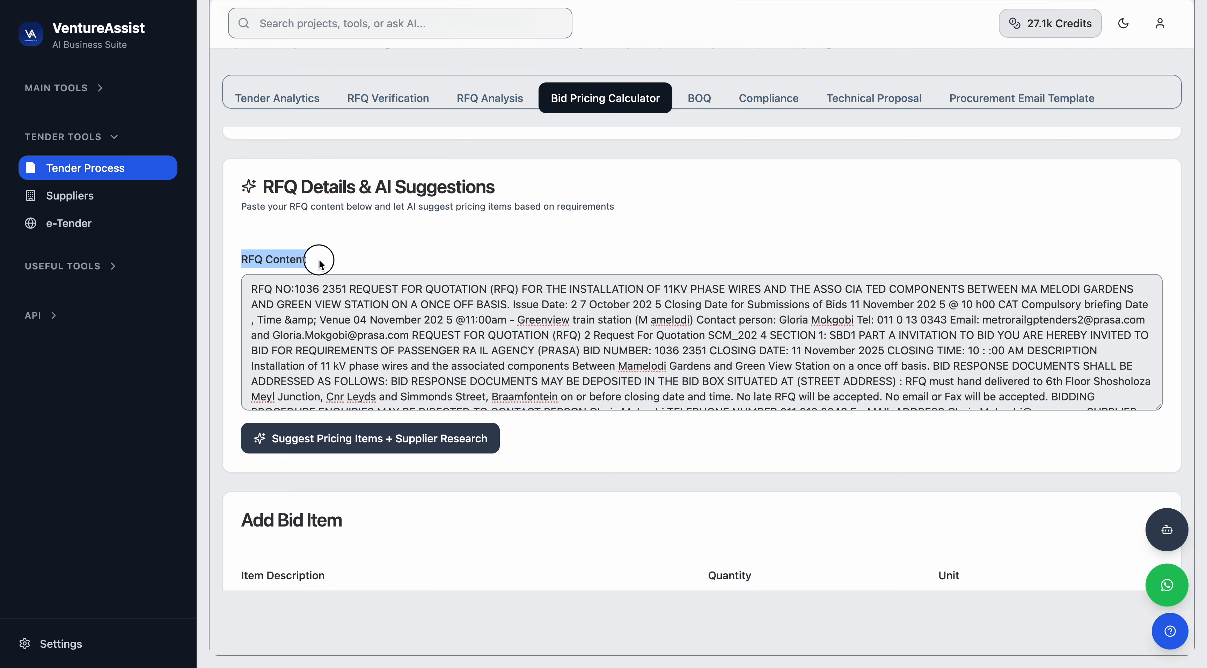
click(320, 478)
scroll(319, 478, down, 18)
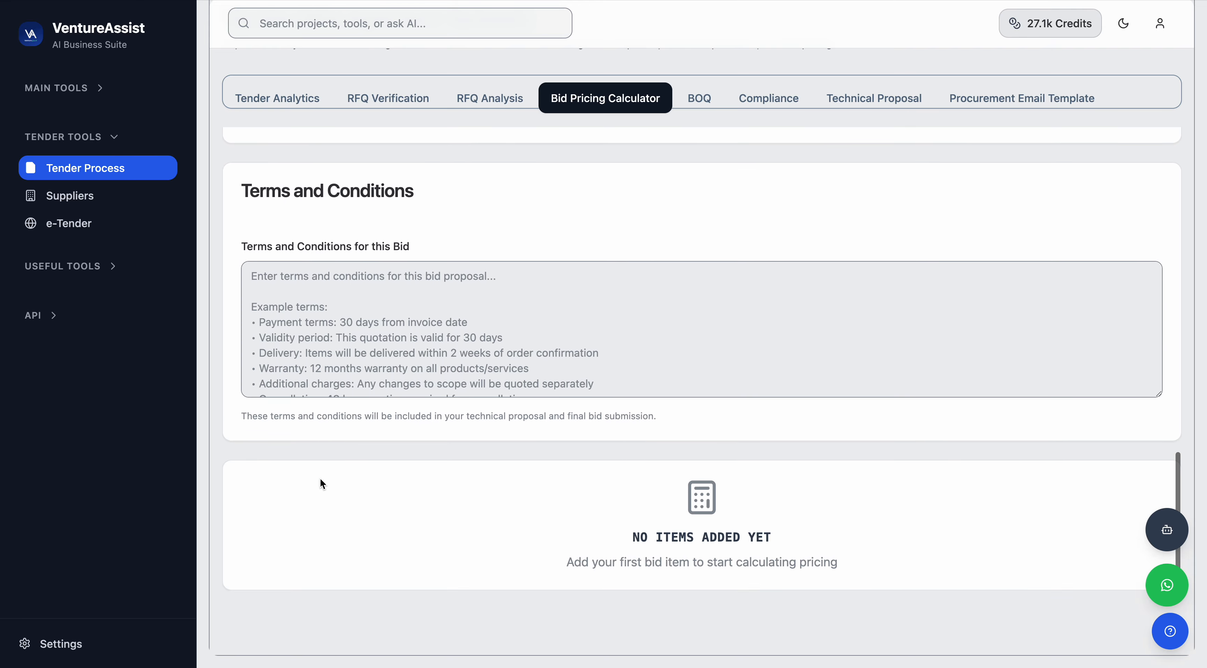
scroll(321, 479, up, 6)
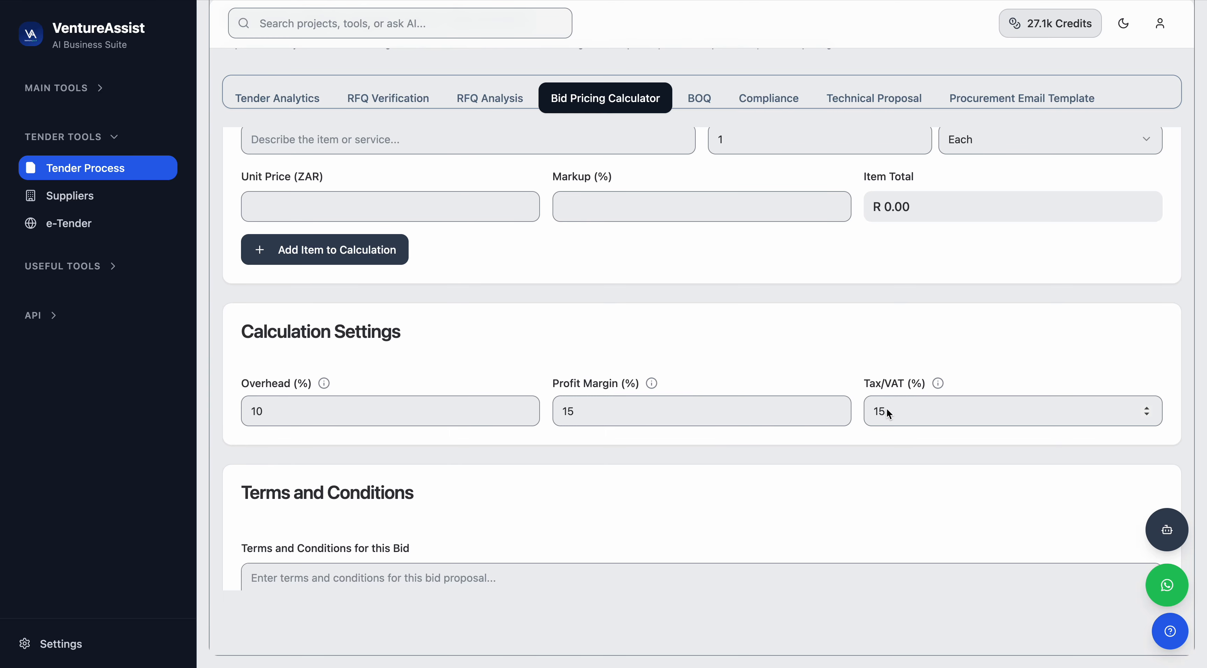
mouse_move(936, 383)
scroll(323, 384, up, 5)
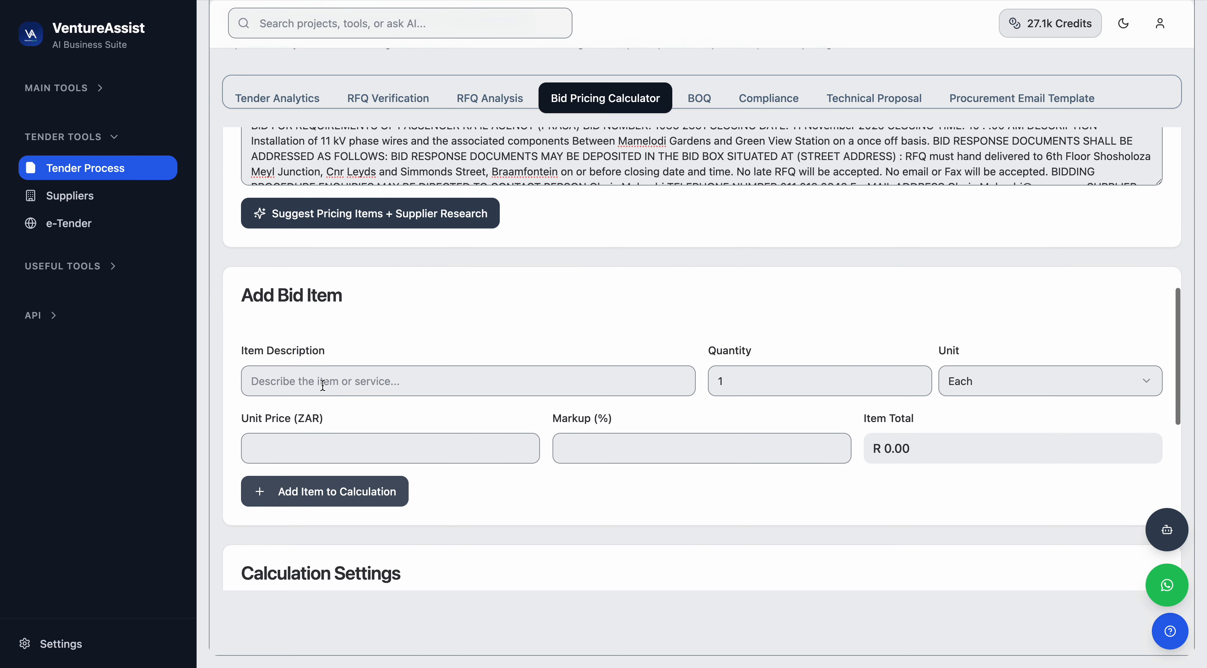
scroll(383, 426, down, 3)
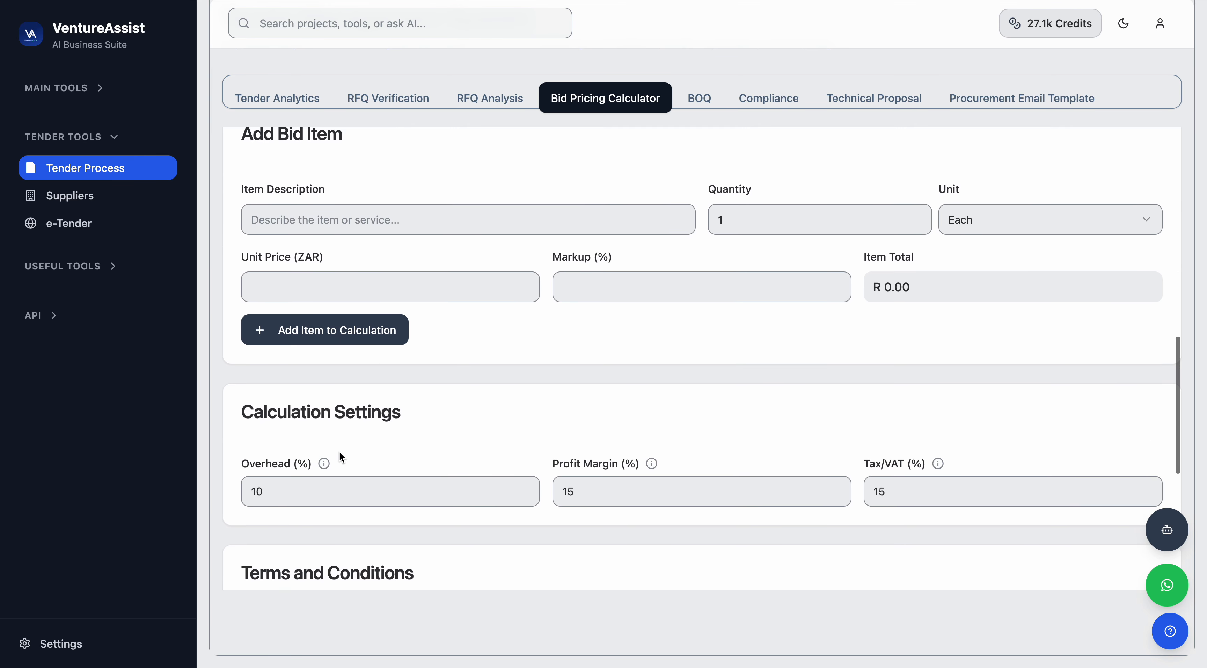
click(276, 491)
drag(253, 492, 302, 497)
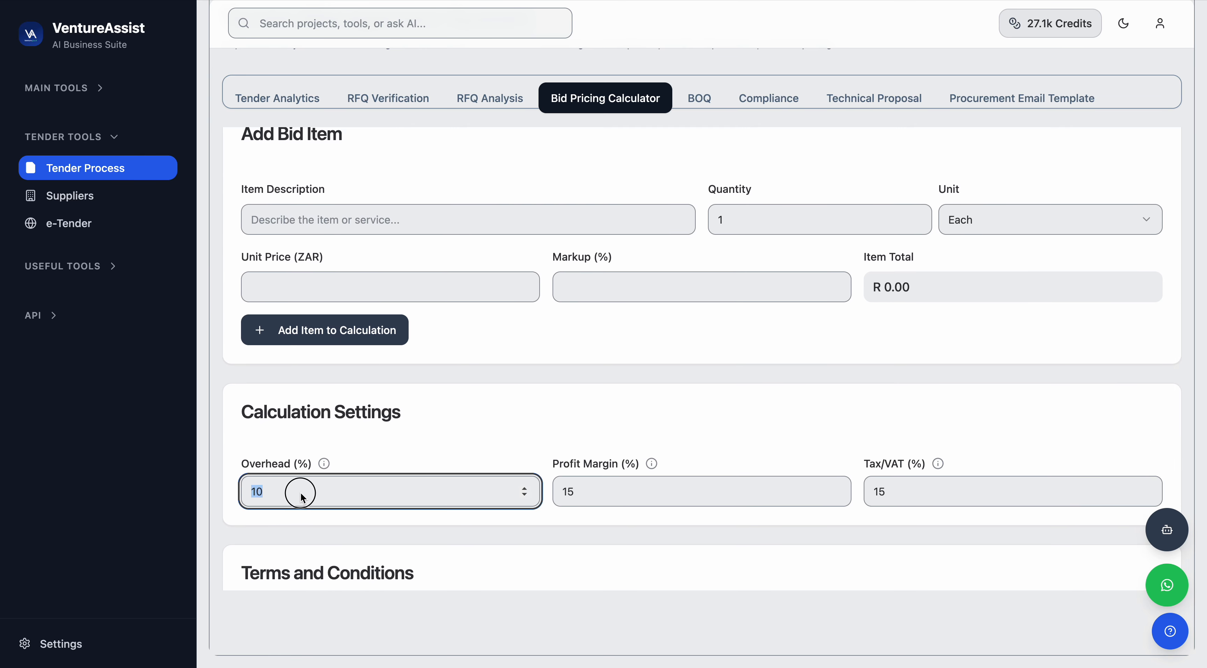
click(503, 387)
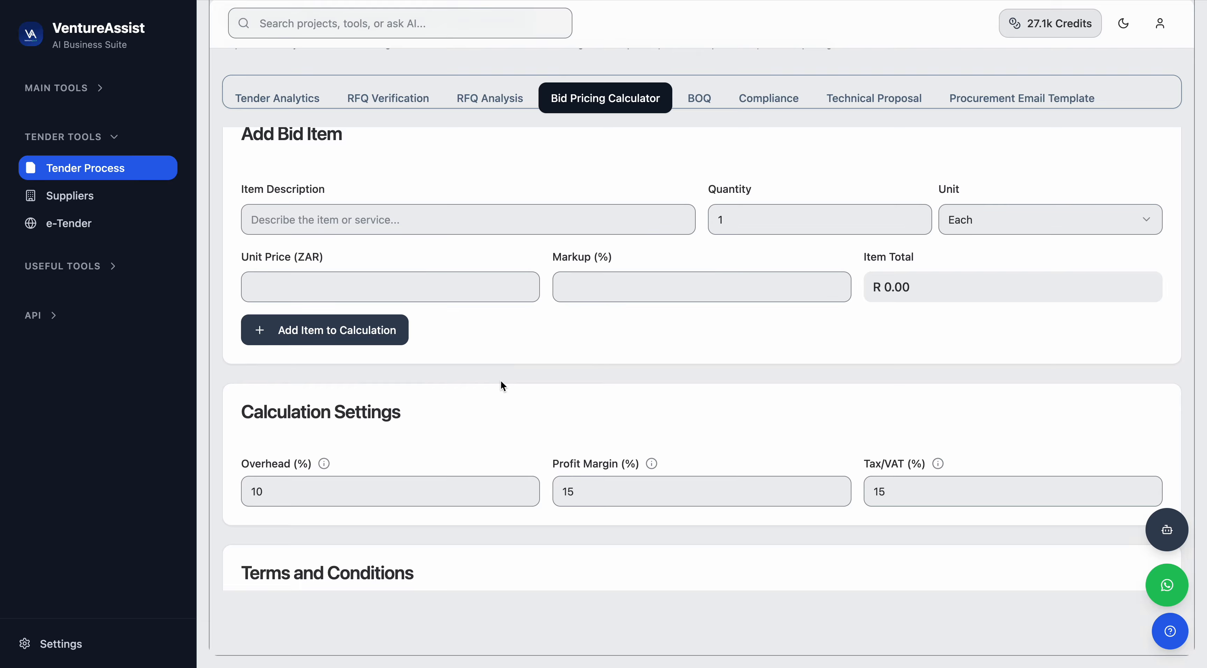
Generate suggested pricing items and supplier research from the pasted RFQ content.
scroll(500, 379, up, 4)
scroll(413, 287, up, 1)
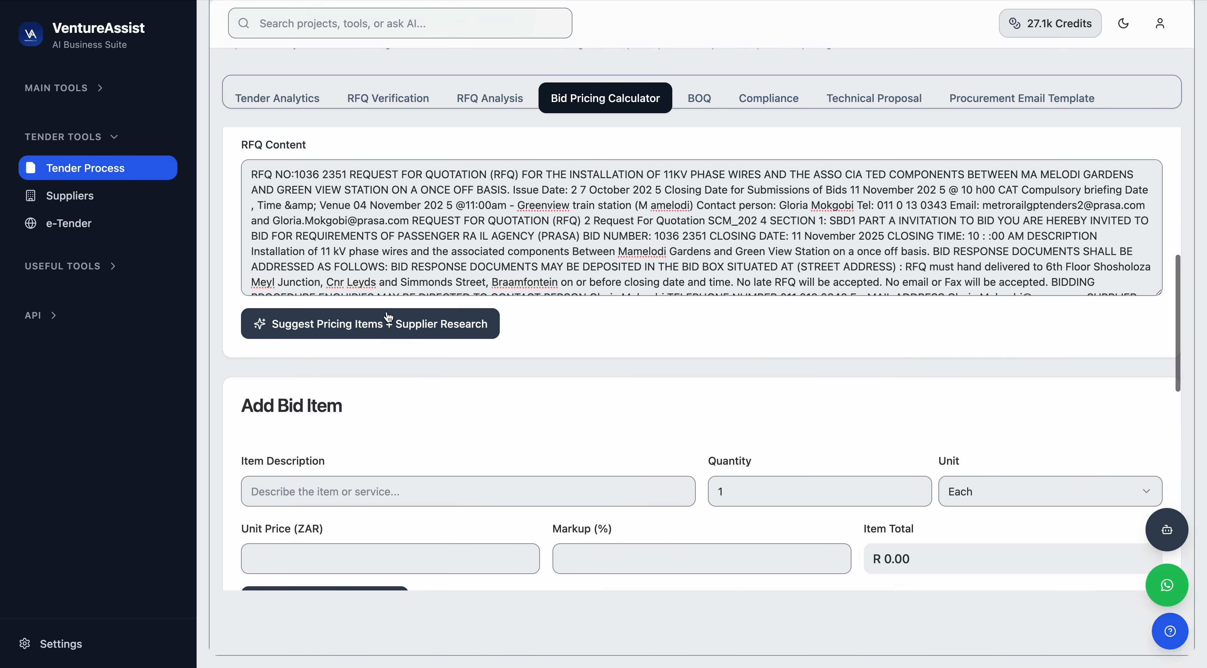
scroll(411, 363, down, 2)
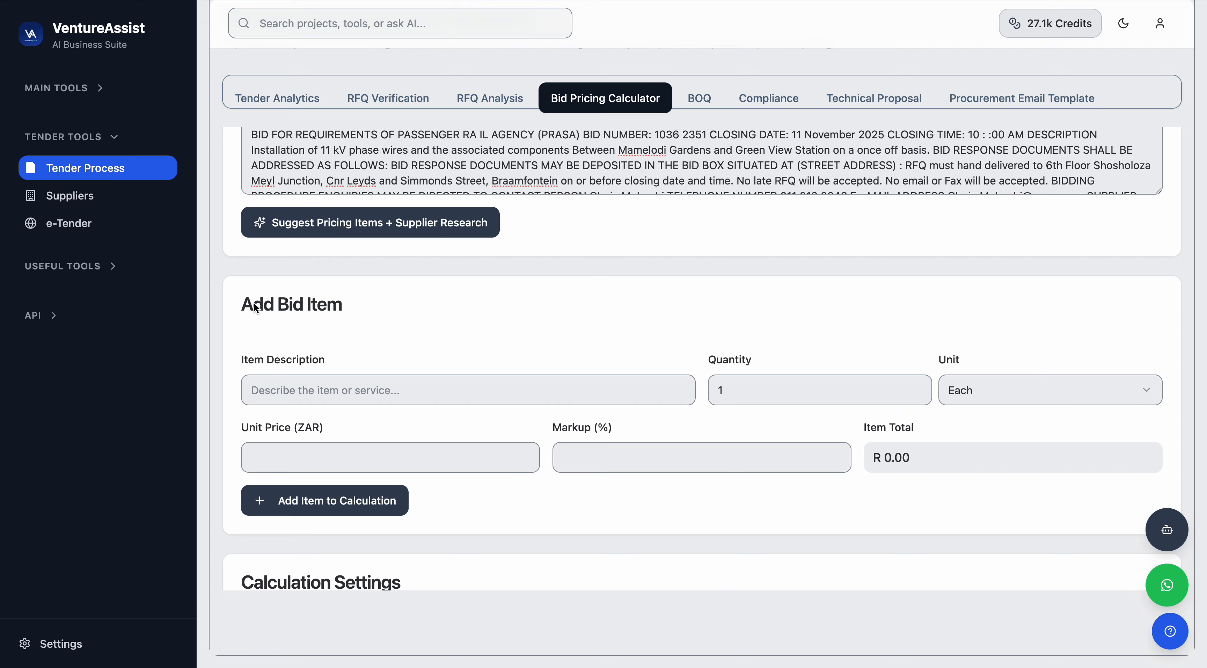
drag(254, 305, 380, 311)
scroll(376, 307, up, 4)
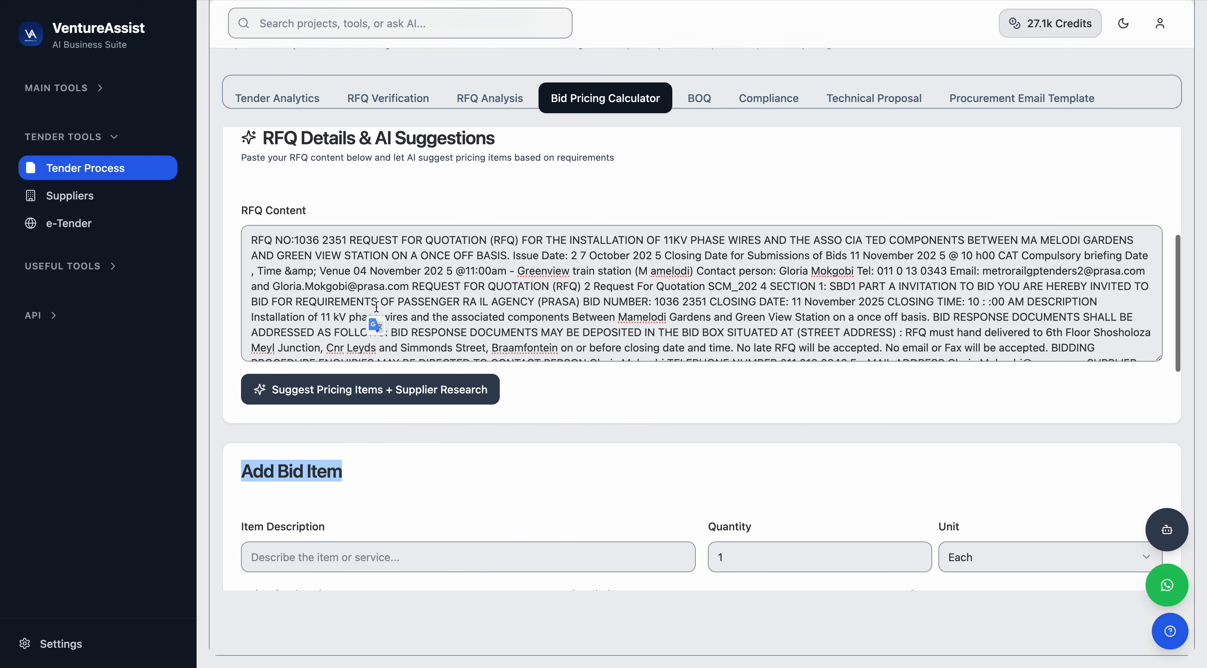
click(573, 388)
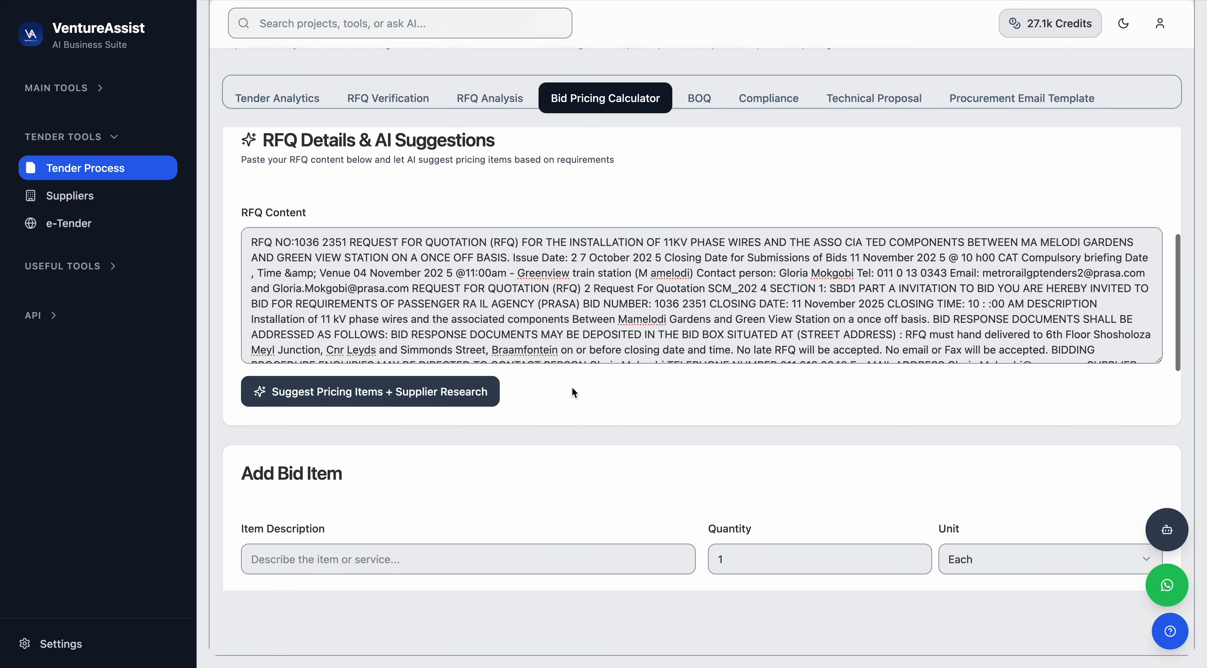
click(382, 401)
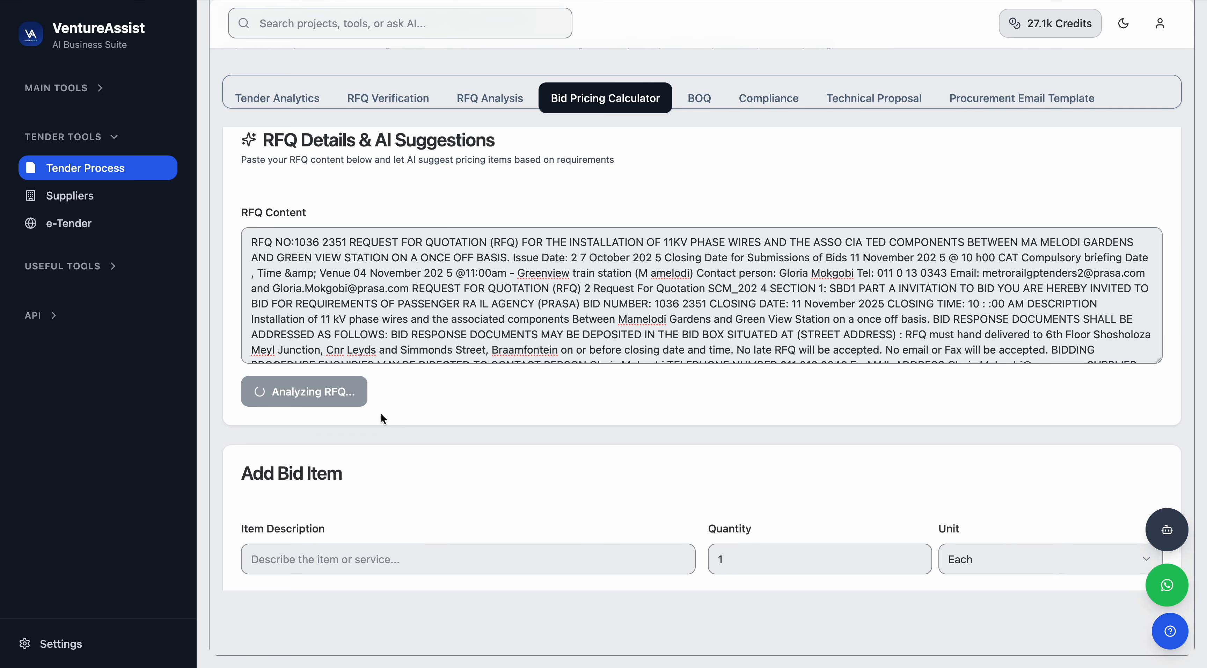
Review the suggested bid items, the calculation totals and the terms and conditions field.
scroll(381, 413, down, 2)
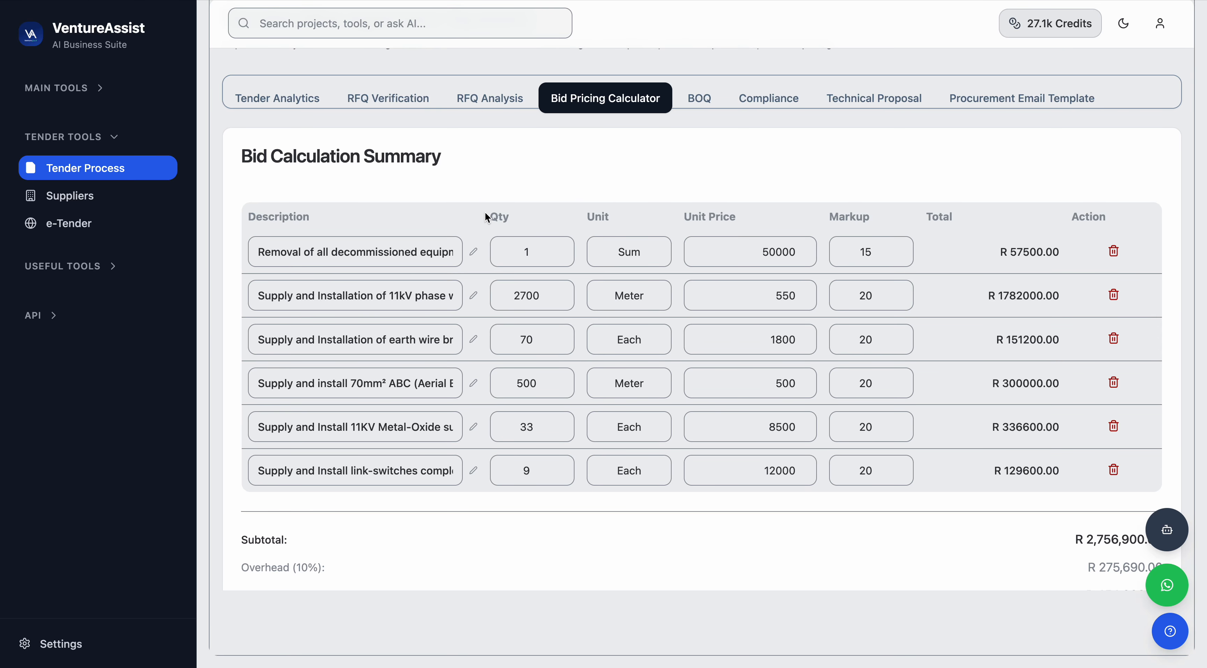
drag(483, 217, 471, 256)
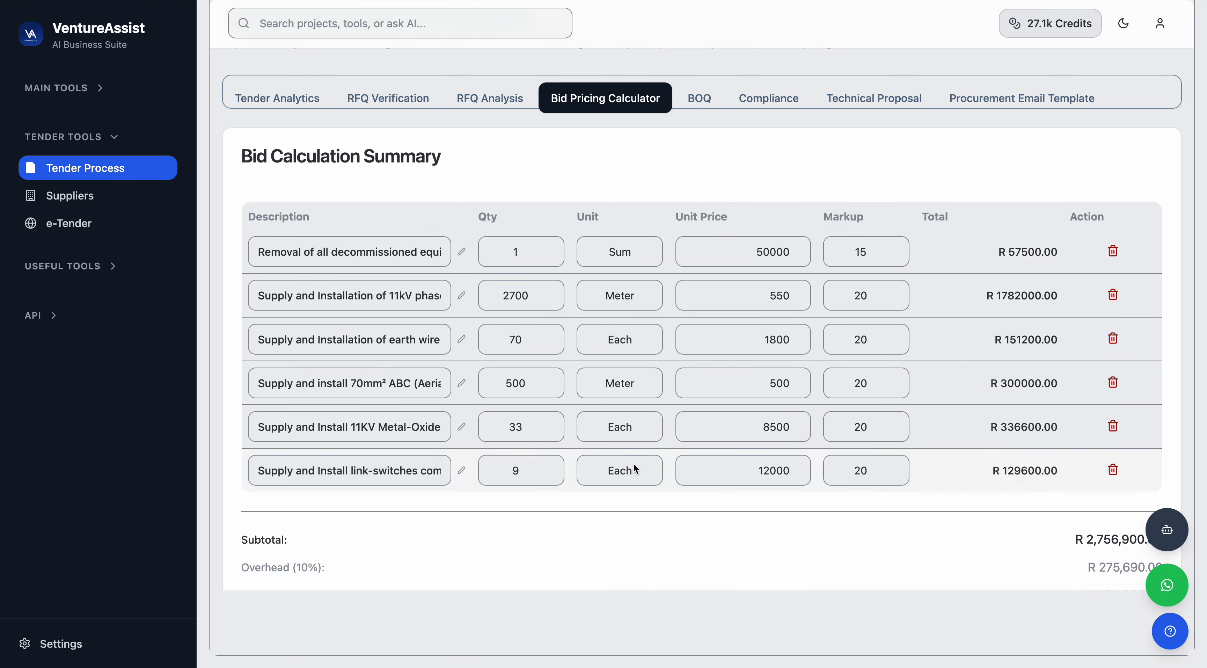
scroll(635, 468, down, 3)
scroll(635, 468, down, 2)
scroll(620, 427, down, 4)
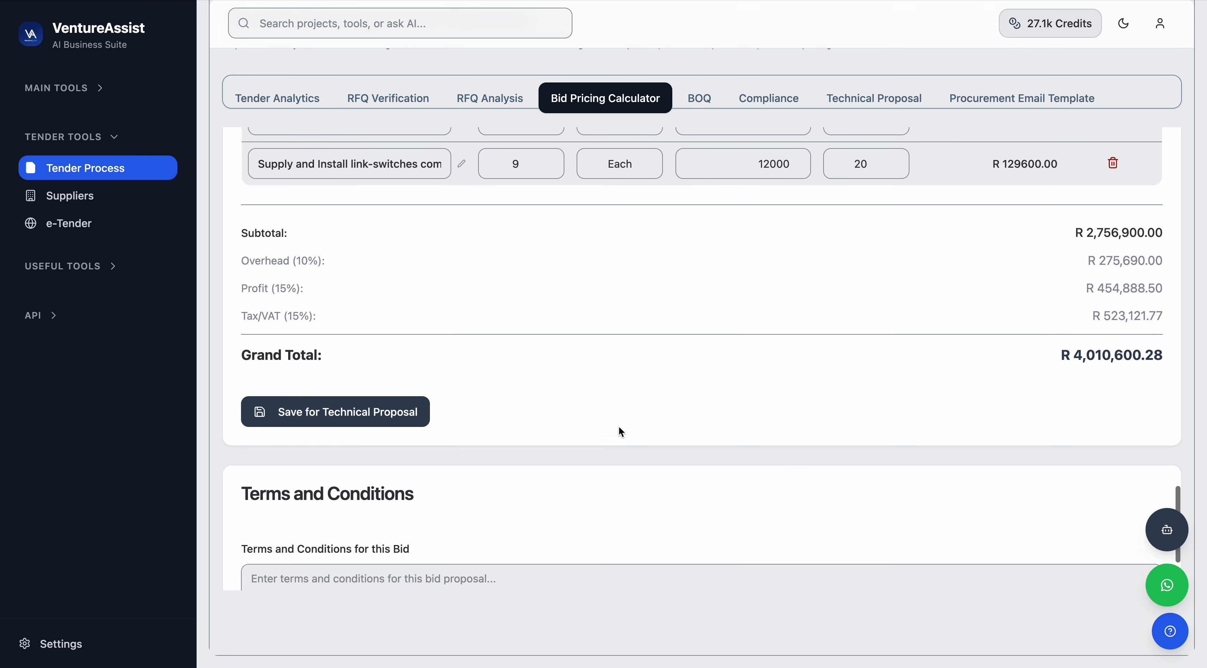
scroll(619, 427, up, 4)
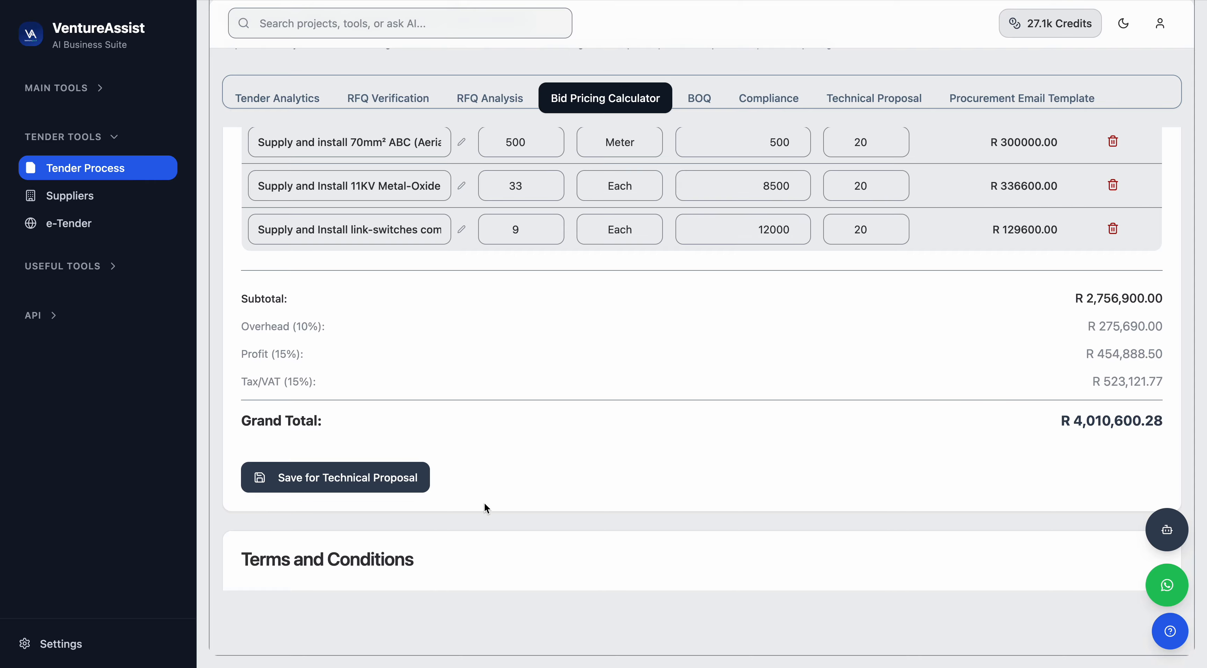
scroll(485, 503, down, 1)
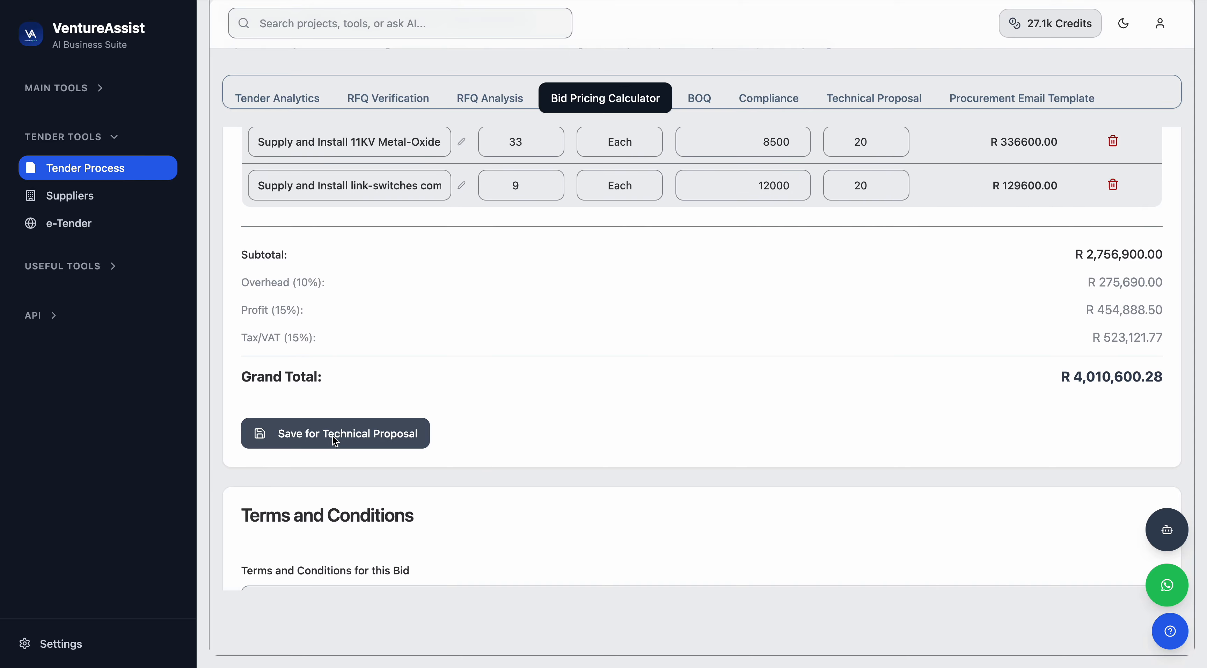
scroll(419, 456, down, 4)
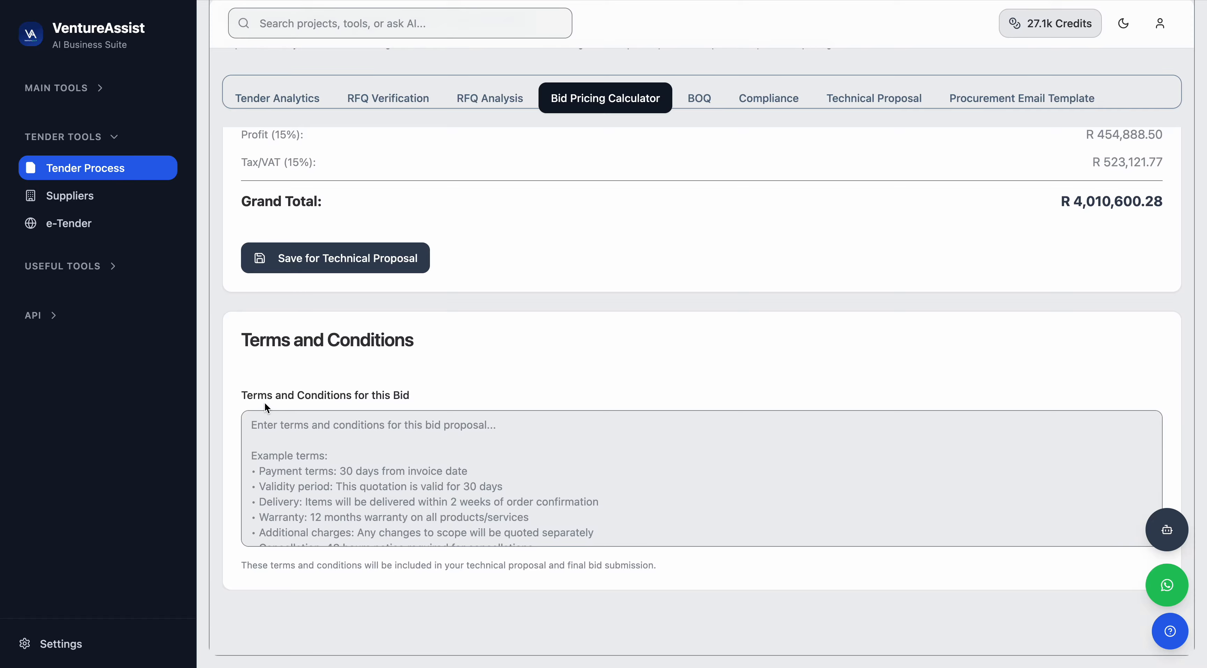
click(301, 456)
scroll(303, 442, down, 1)
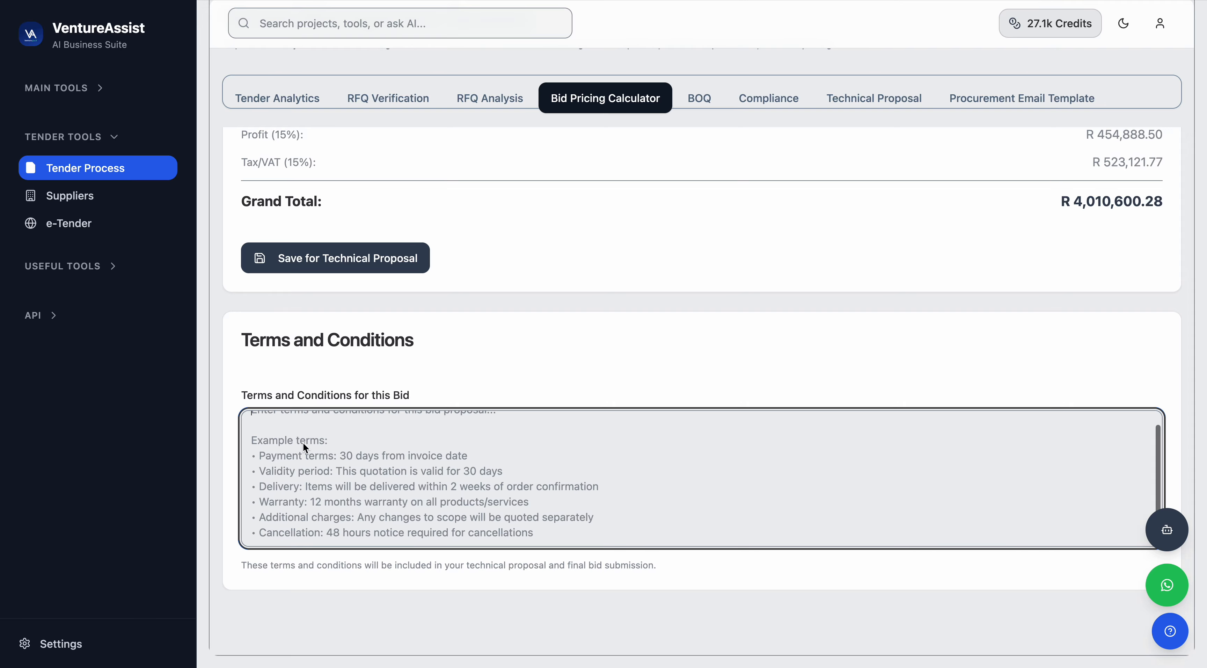
scroll(303, 443, up, 1)
scroll(303, 442, up, 10)
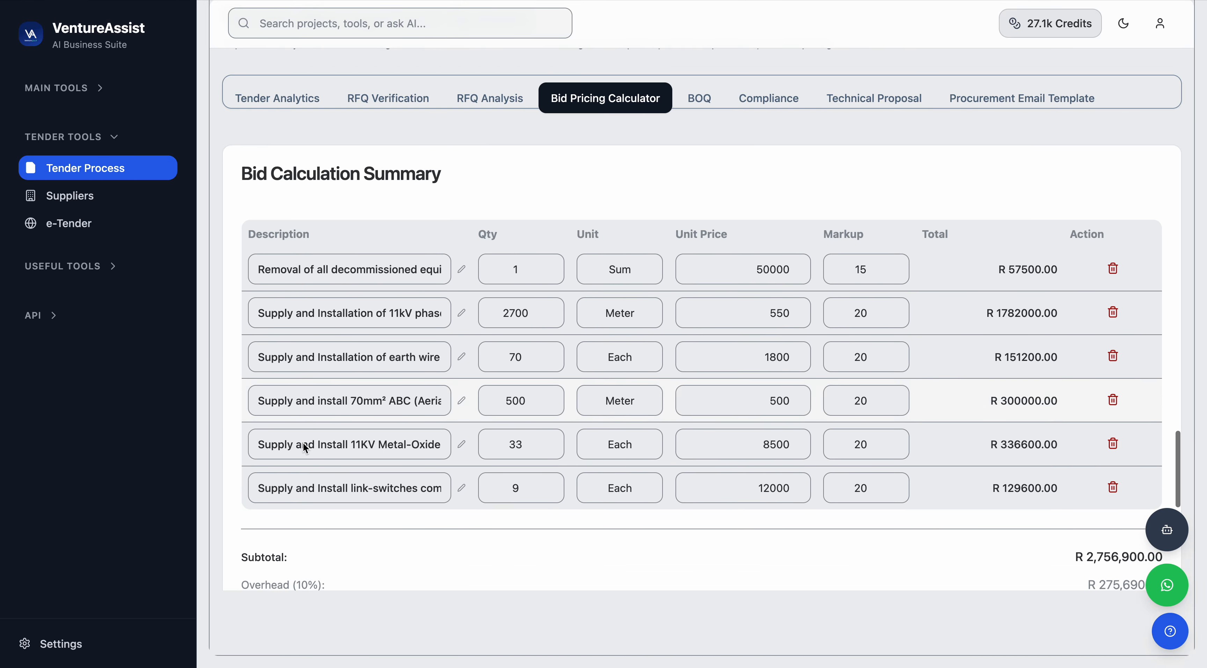
scroll(303, 442, down, 4)
scroll(323, 478, down, 15)
scroll(324, 479, up, 3)
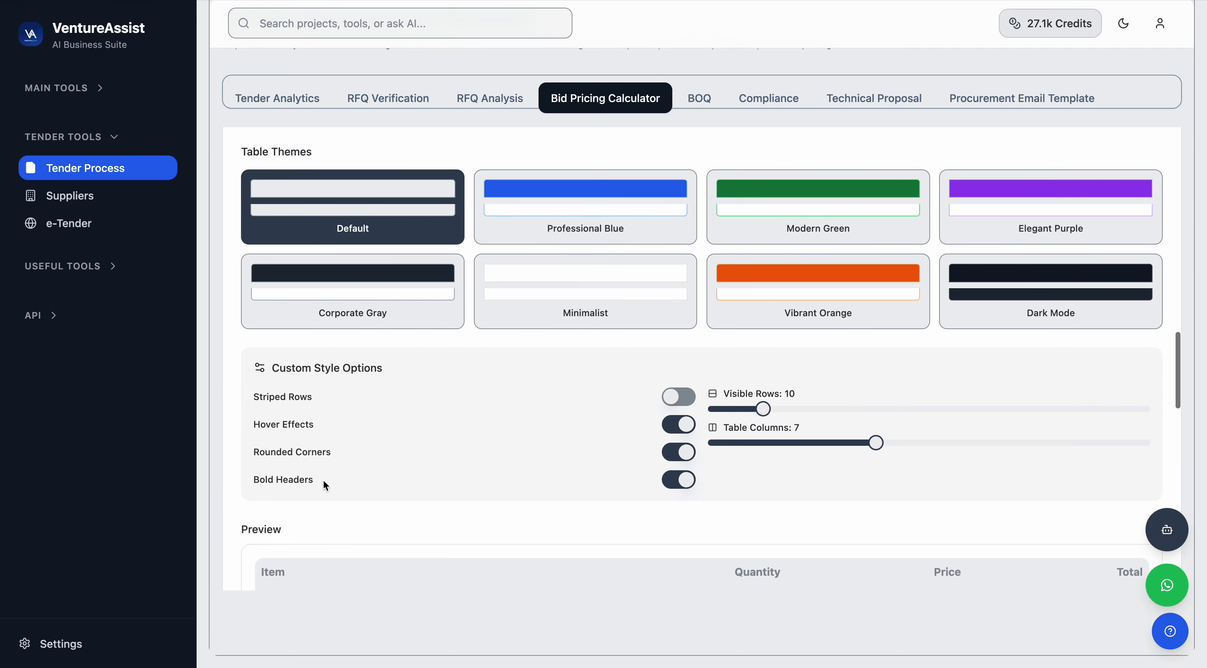
Apply the Modern Green theme to the bid calculation table.
click(761, 220)
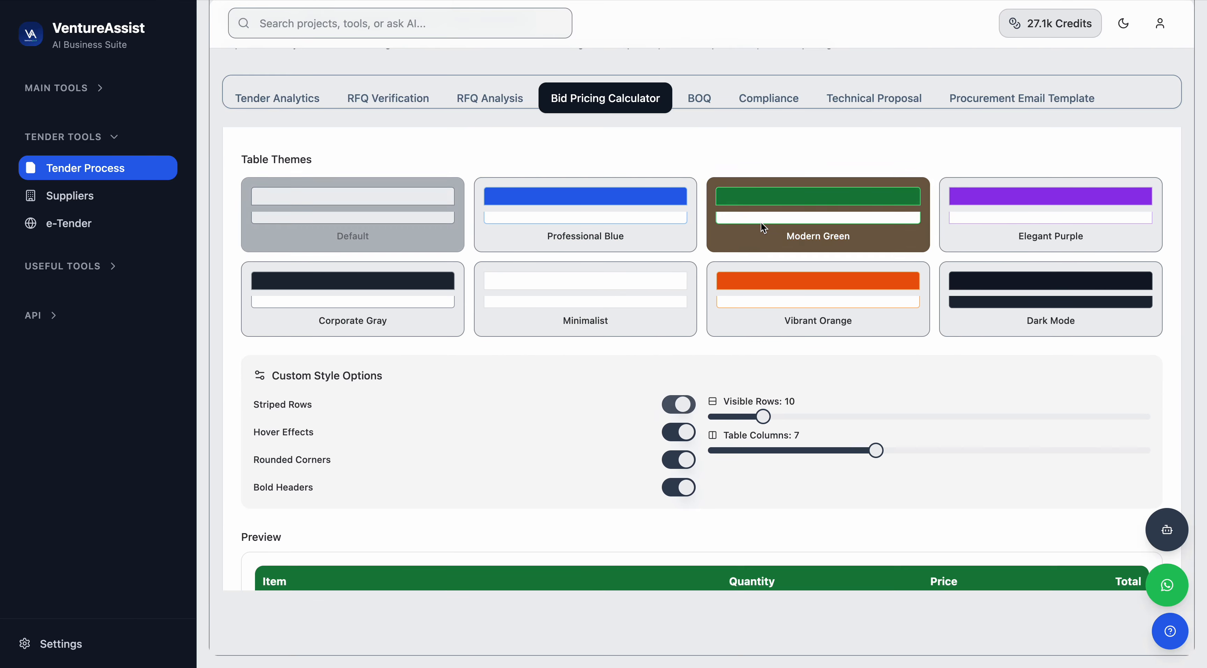
scroll(593, 403, up, 10)
scroll(592, 404, down, 3)
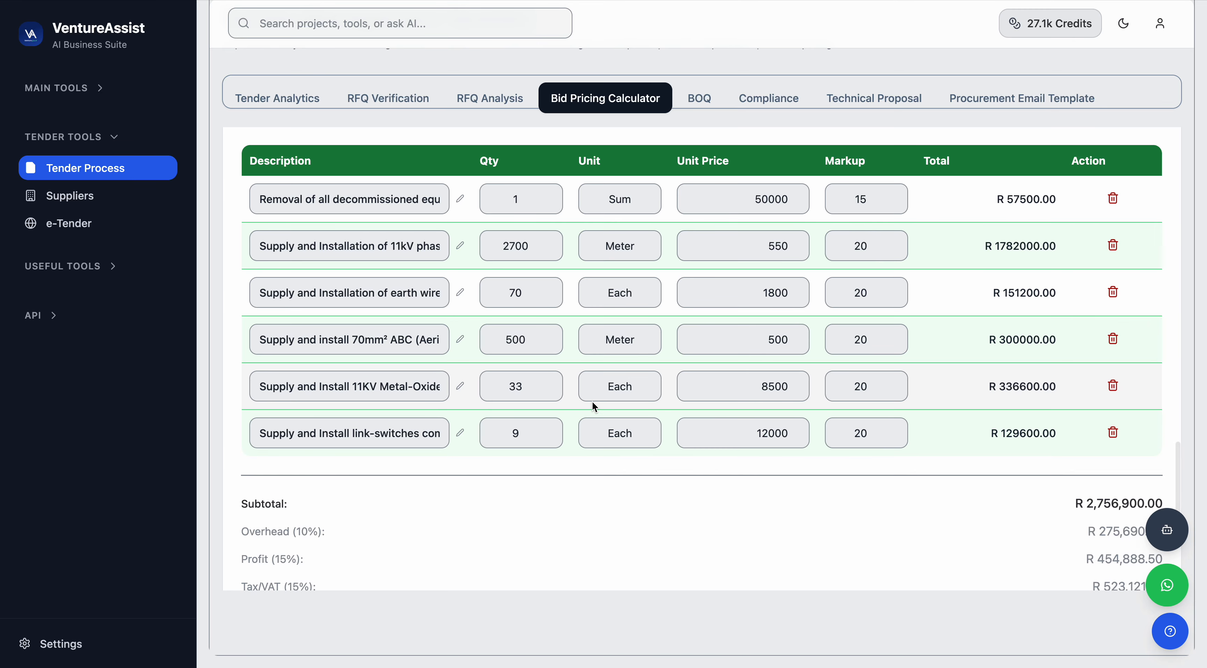
Examine the restyled bid calculation summary table and its rows.
click(396, 258)
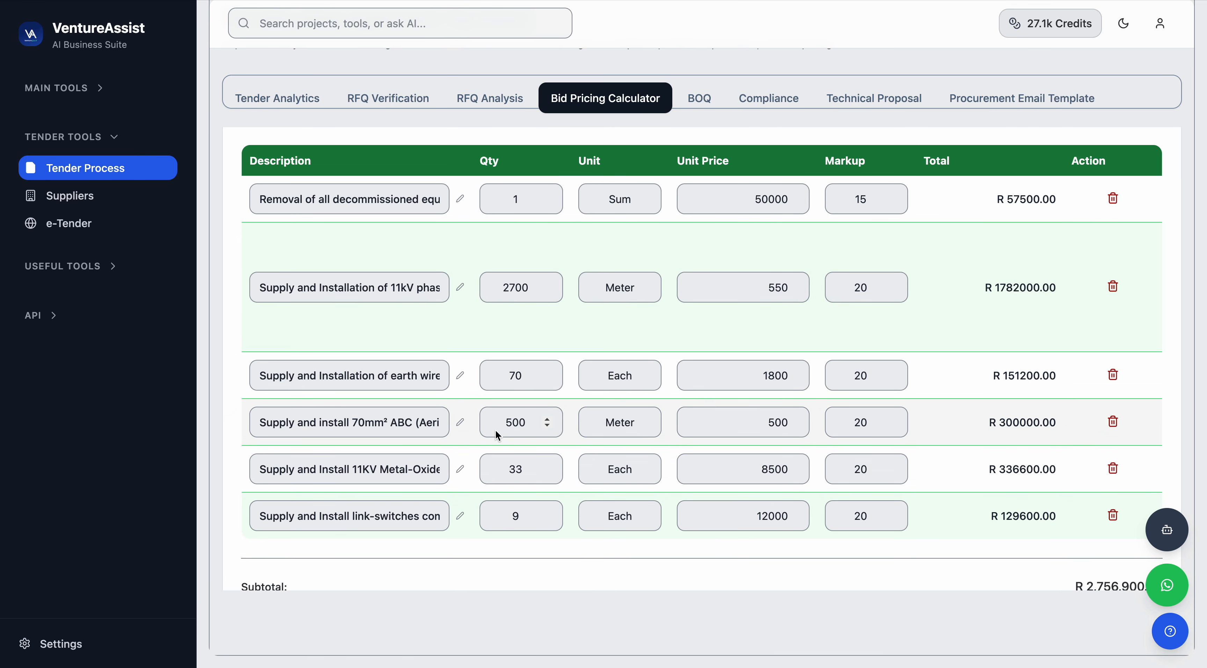
click(465, 398)
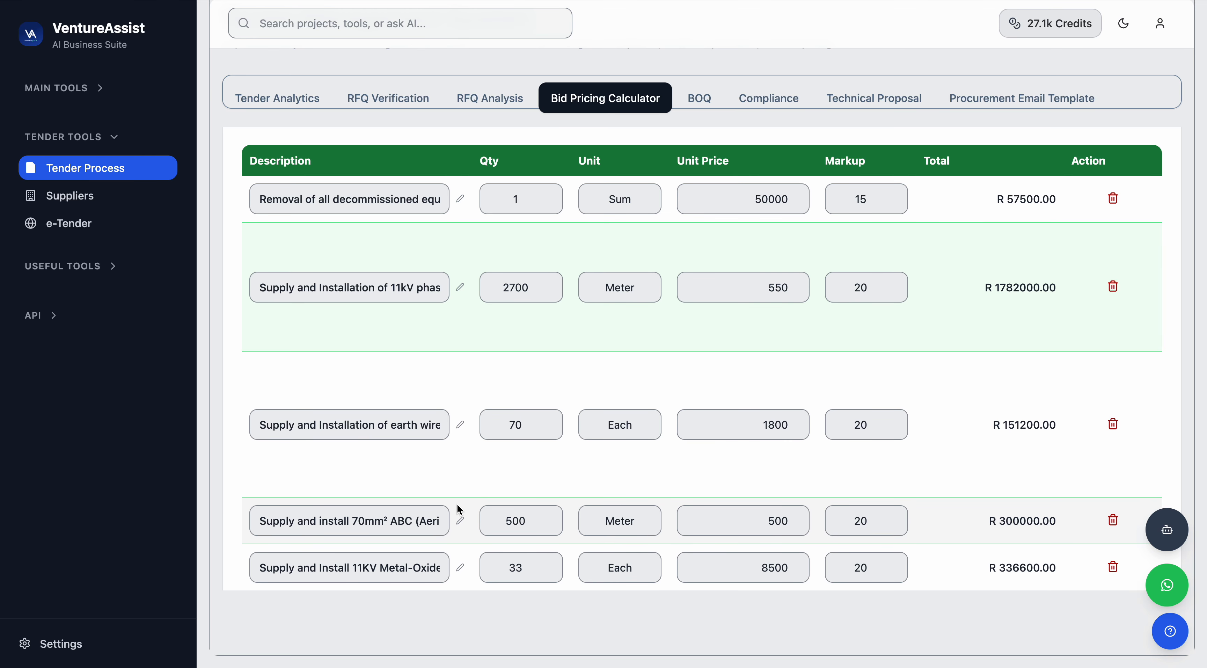
scroll(703, 328, down, 5)
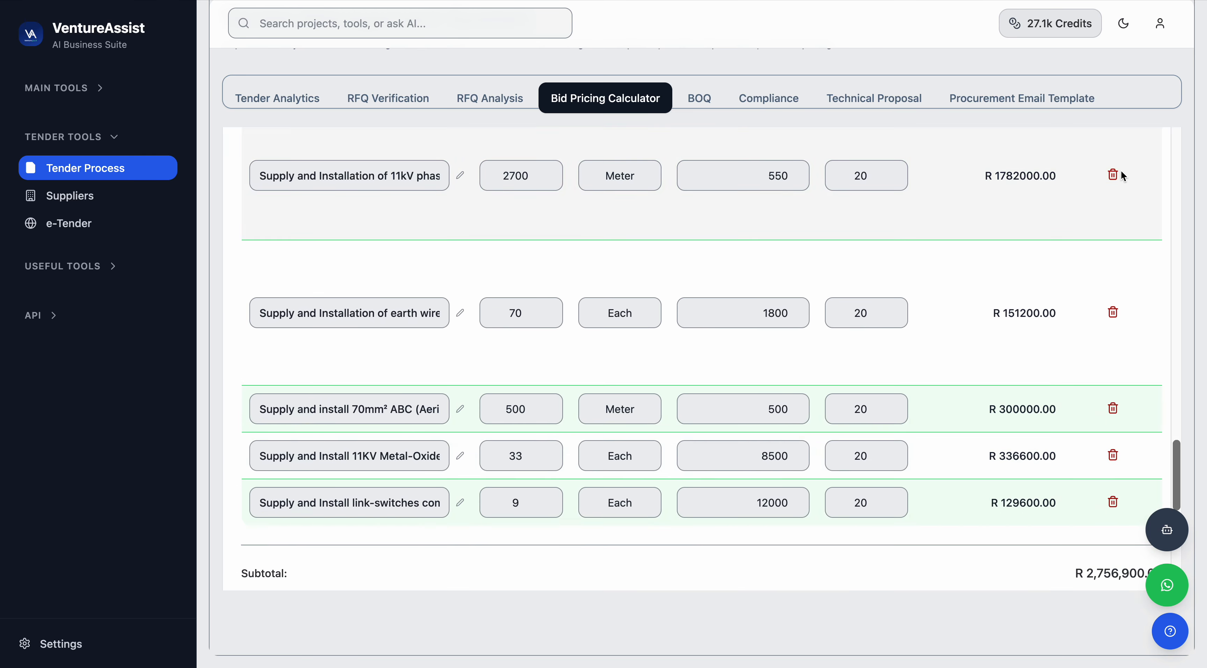
scroll(1017, 334, down, 2)
click(778, 431)
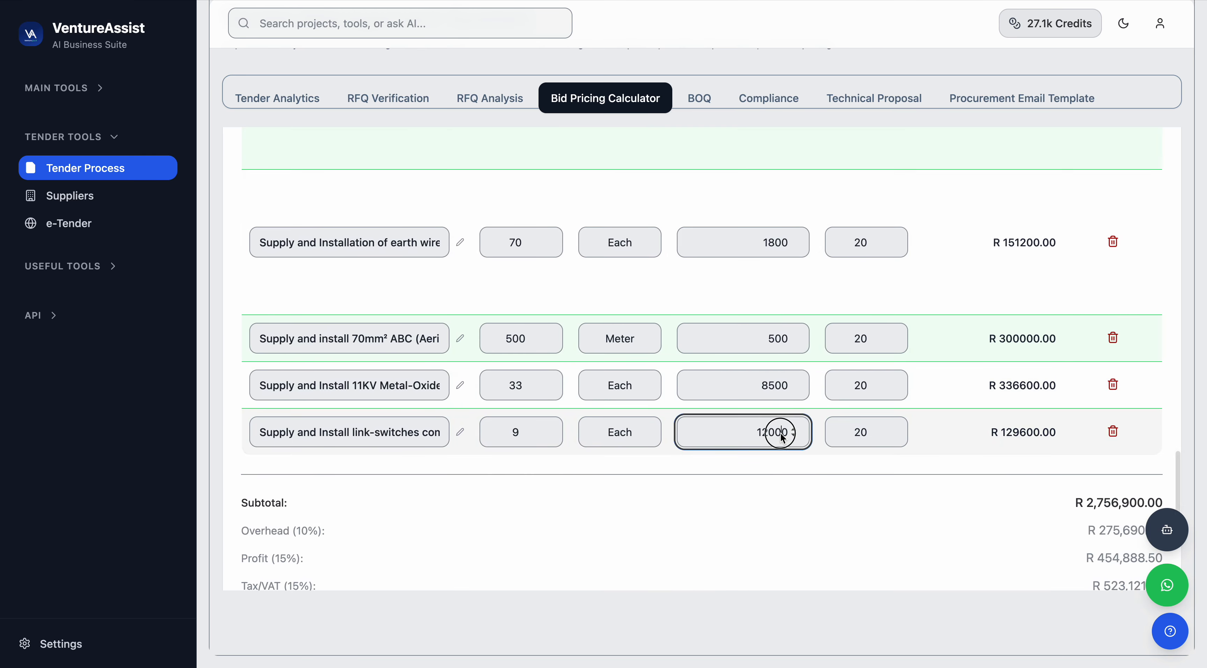
scroll(864, 416, up, 10)
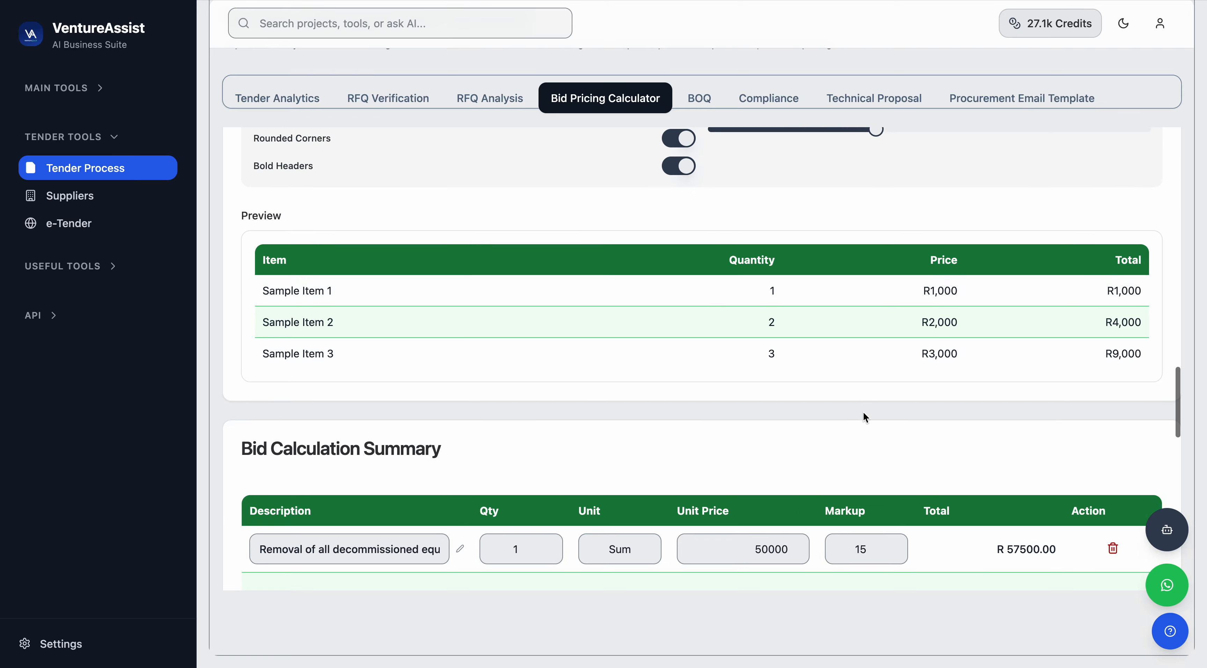
scroll(865, 416, up, 7)
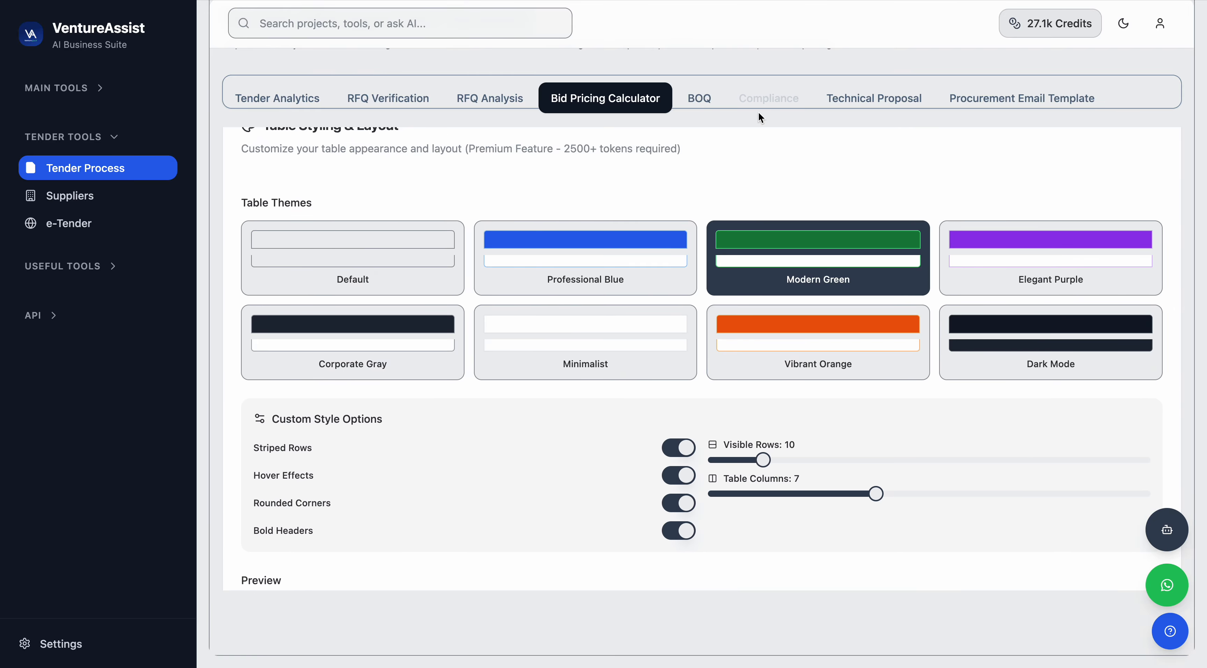
Open the BOQ tool and set the BOQ type to Construction Related BOQ.
click(709, 98)
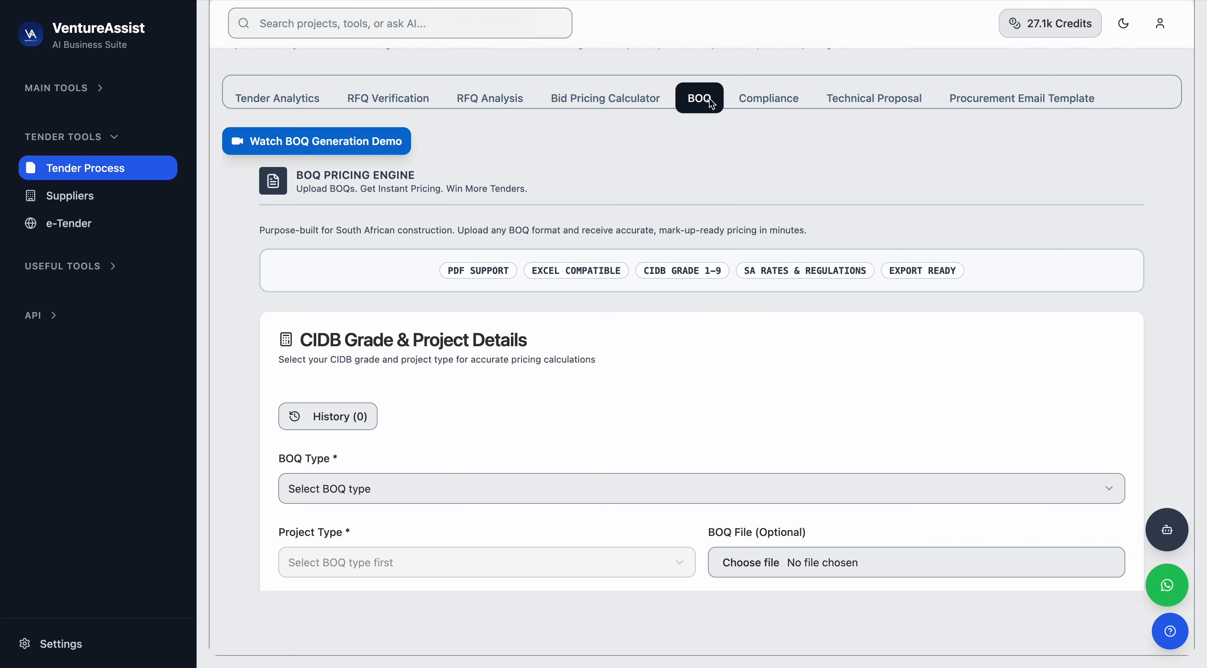
scroll(628, 382, down, 3)
scroll(628, 378, down, 1)
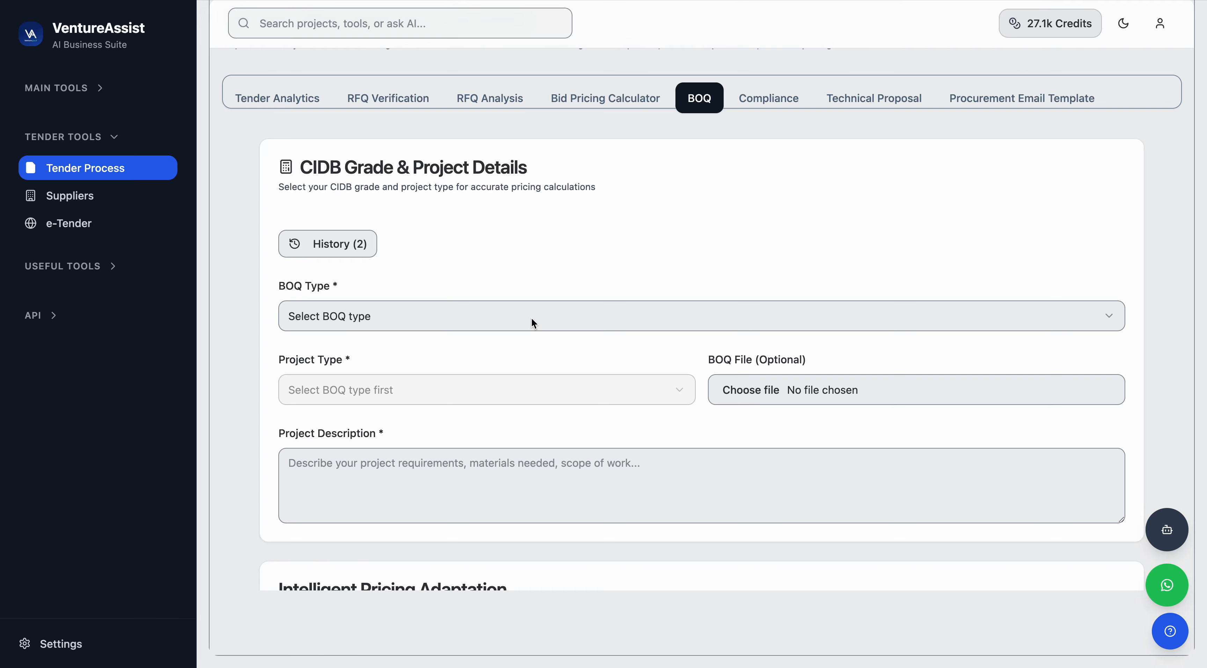
click(530, 318)
click(460, 350)
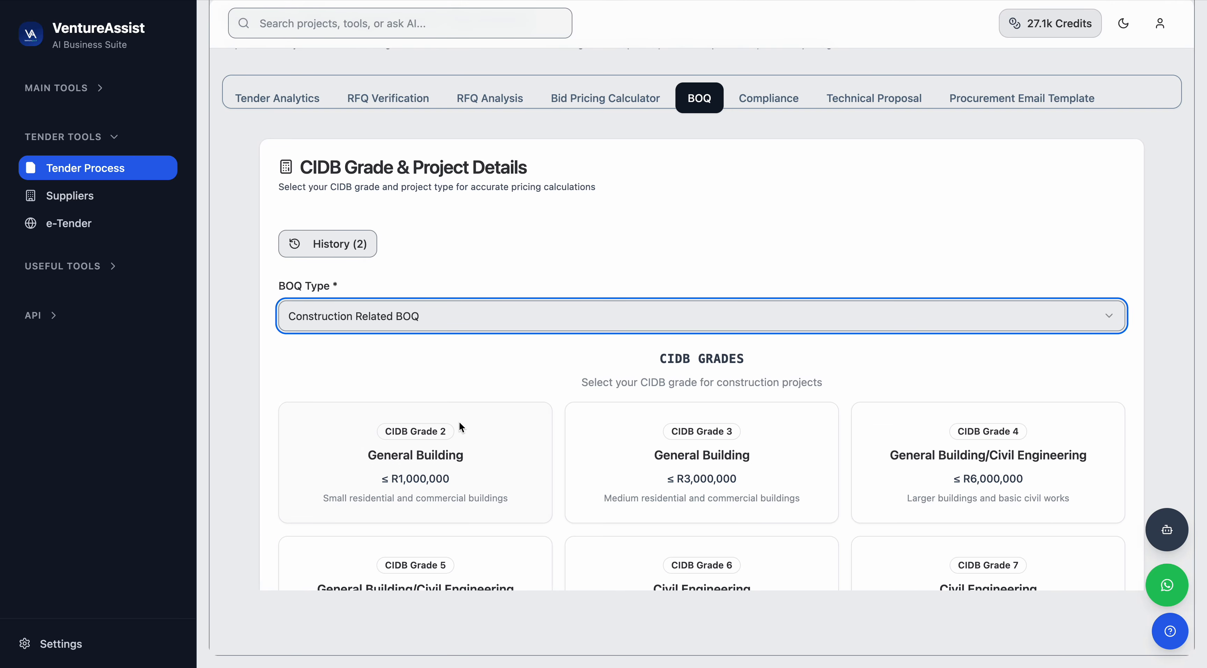
Fill in the project details: CIDB Grade 3, class of works GB - General Building, project type Construction - Building.
scroll(459, 420, down, 5)
click(651, 286)
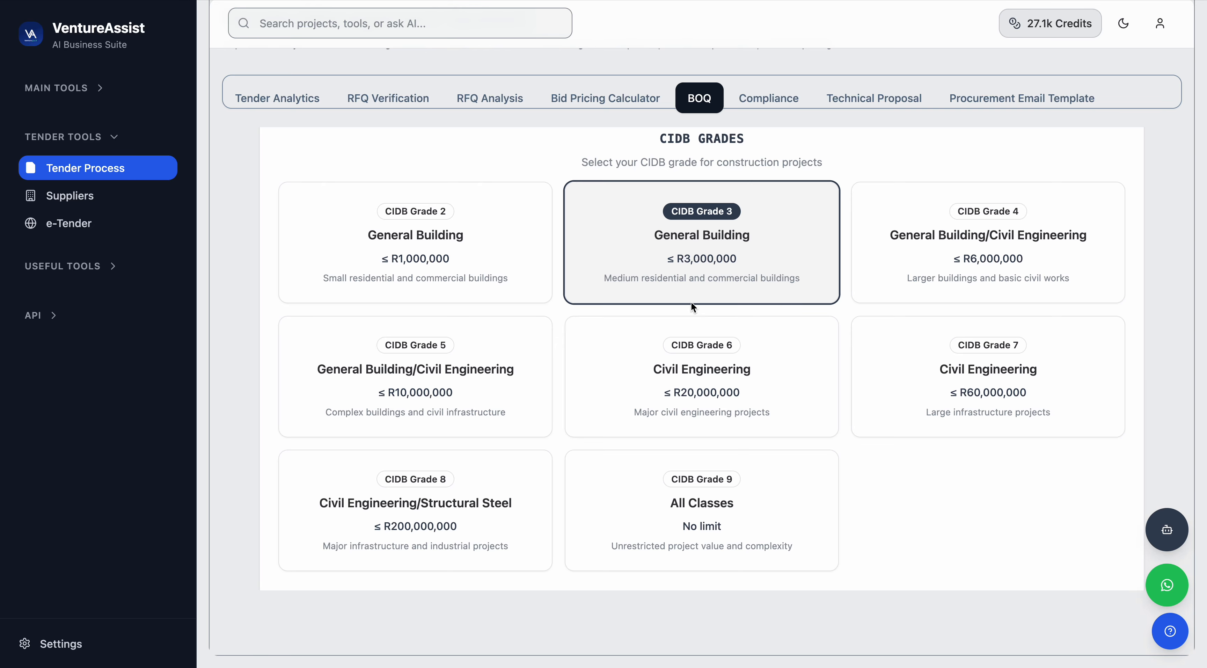
scroll(691, 301, down, 10)
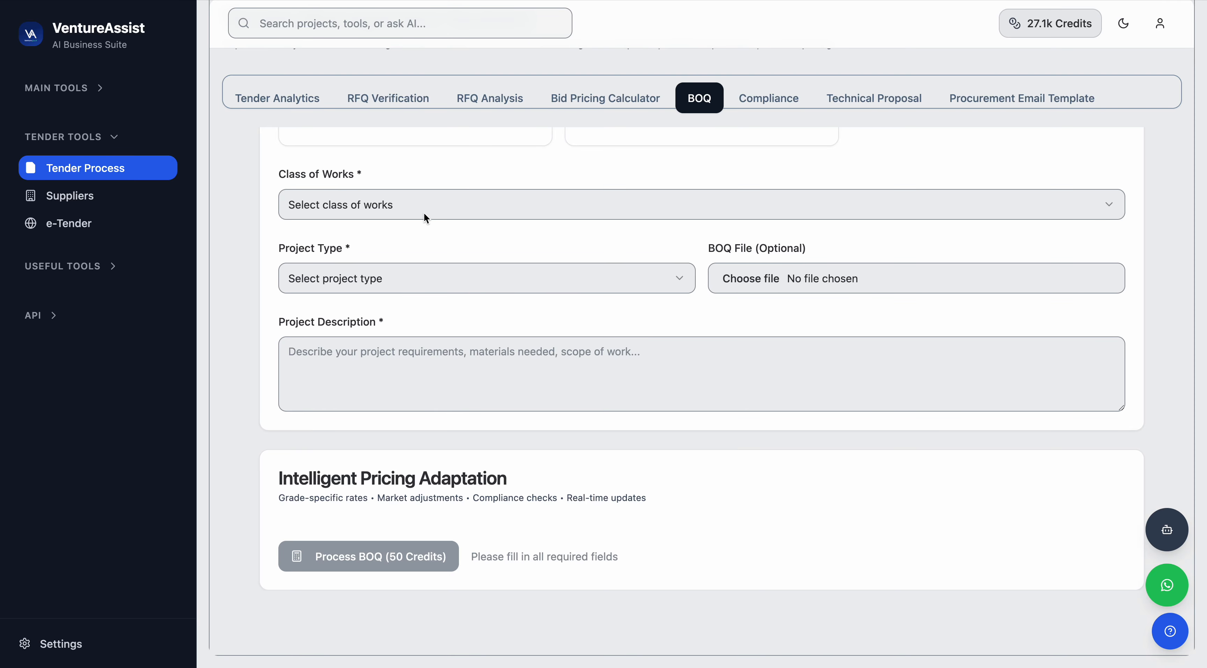
click(346, 199)
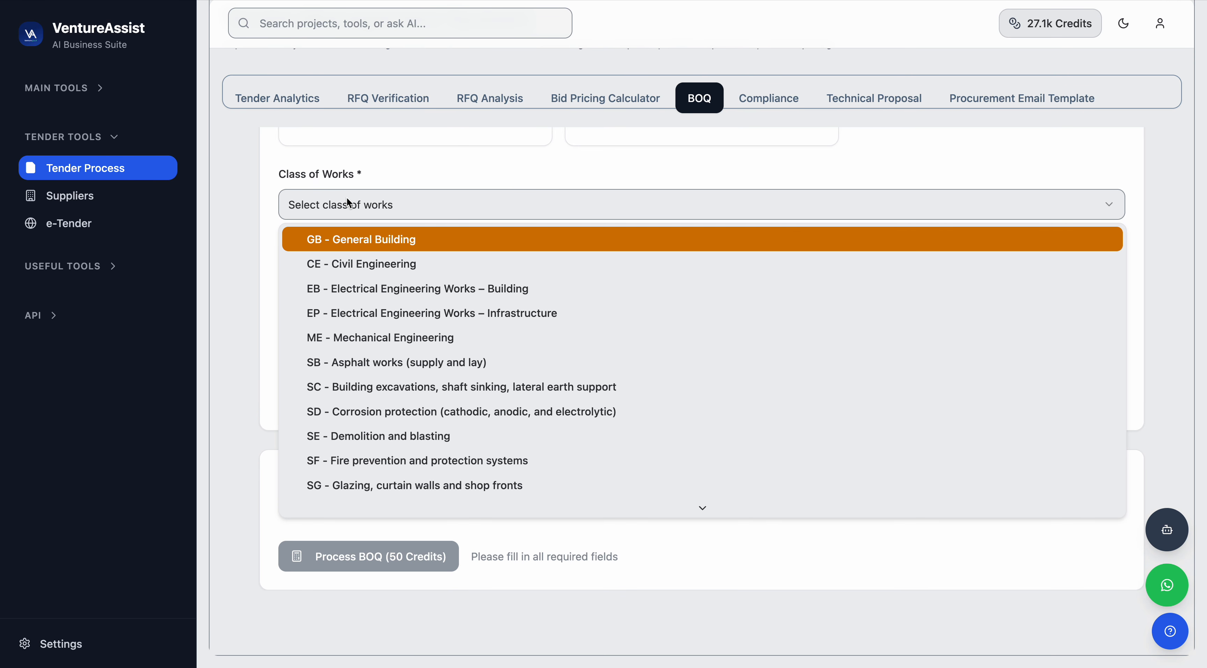
click(368, 241)
click(368, 278)
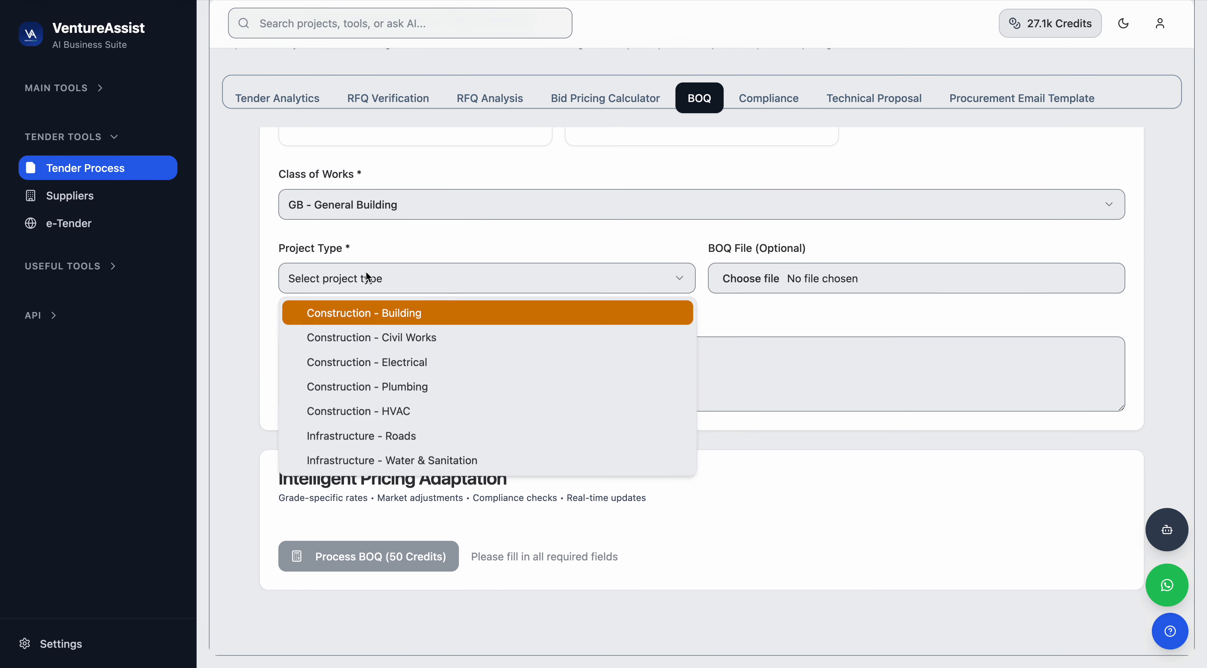
click(359, 313)
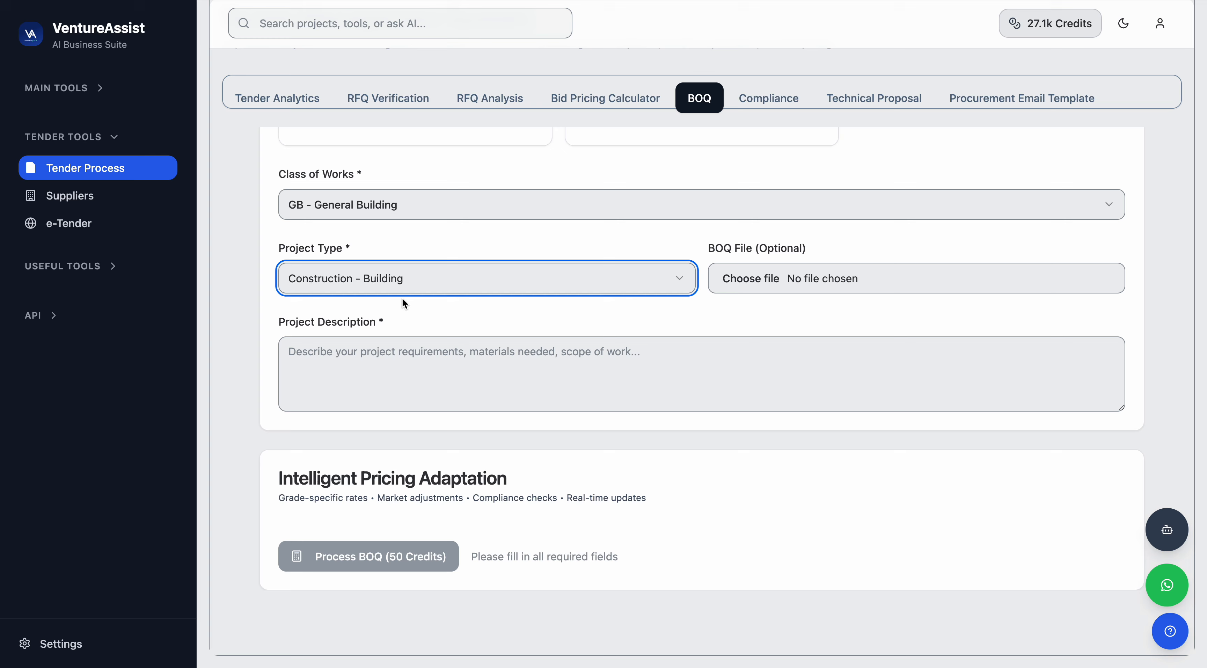
Attach BOQ.pdf from Downloads as the BOQ file and process the BOQ for pricing.
click(803, 275)
scroll(584, 406, down, 5)
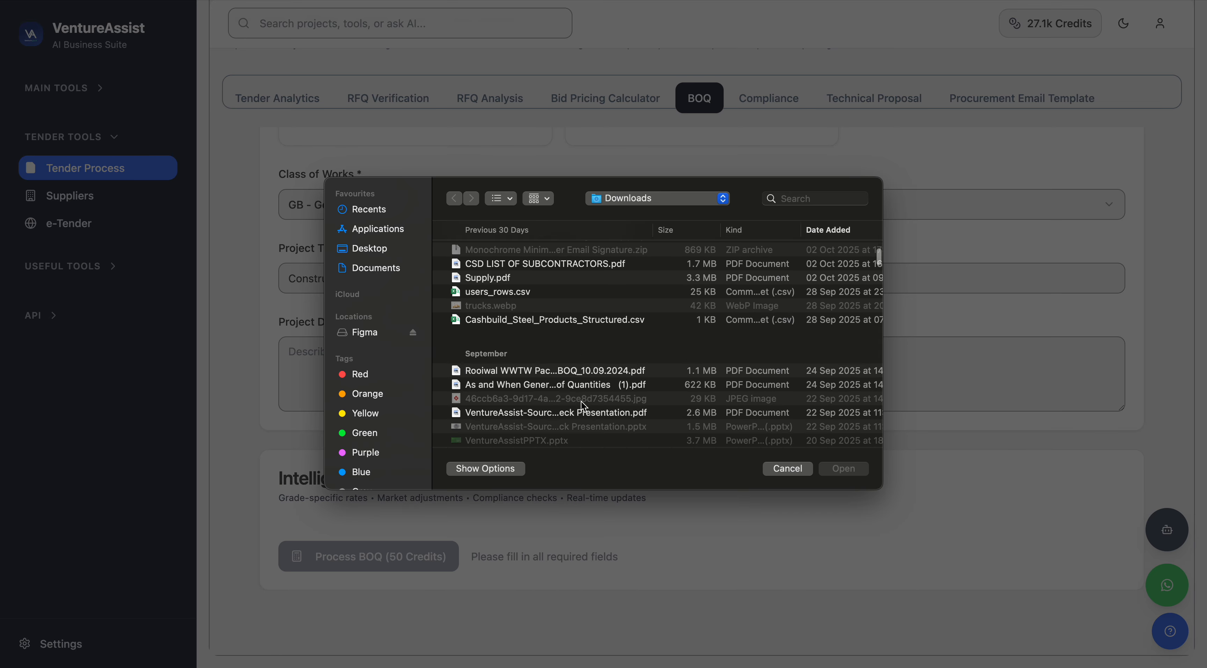
scroll(583, 406, down, 10)
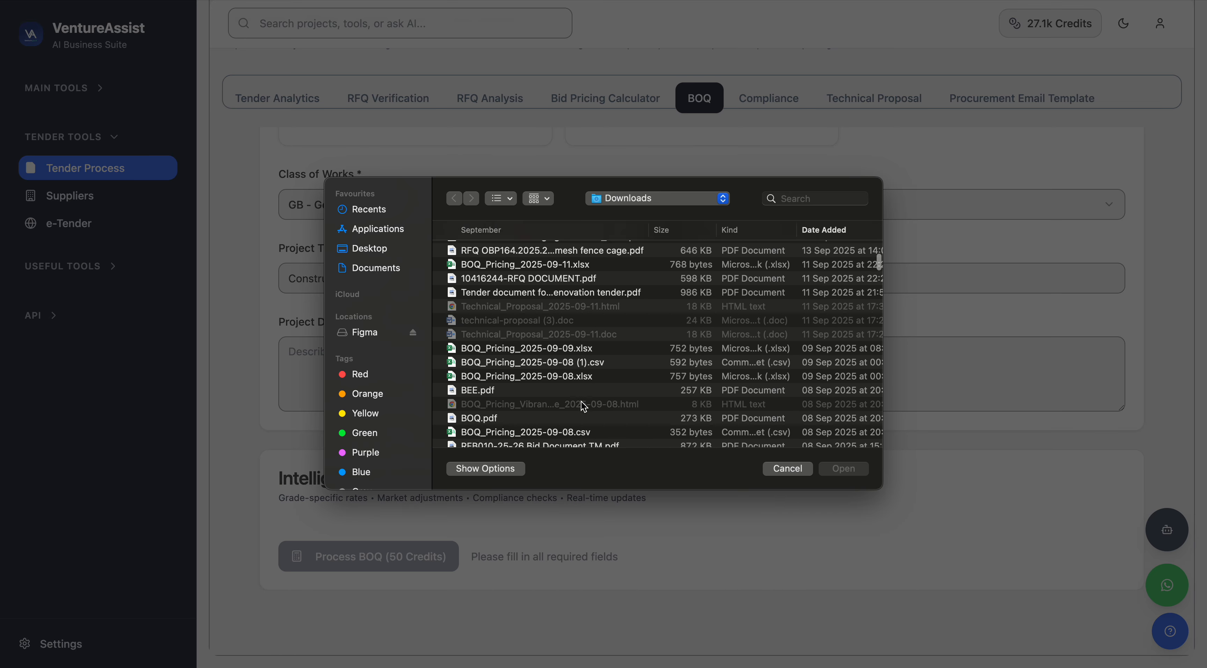
scroll(584, 405, down, 3)
click(483, 307)
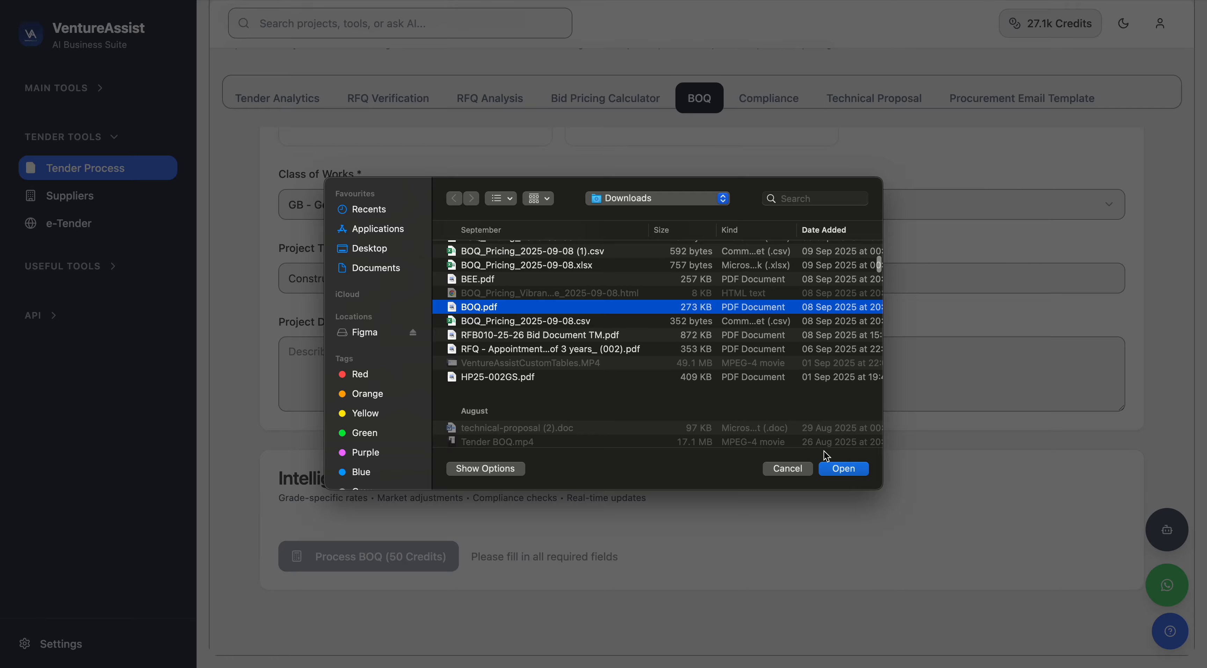
click(846, 467)
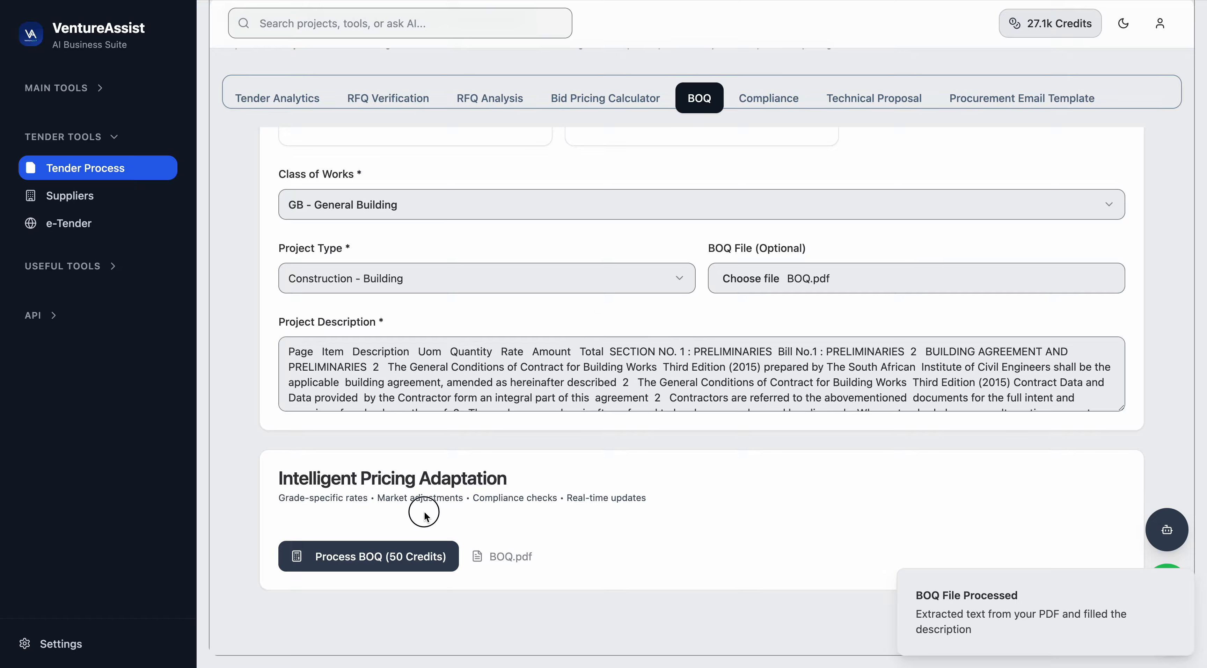
click(379, 558)
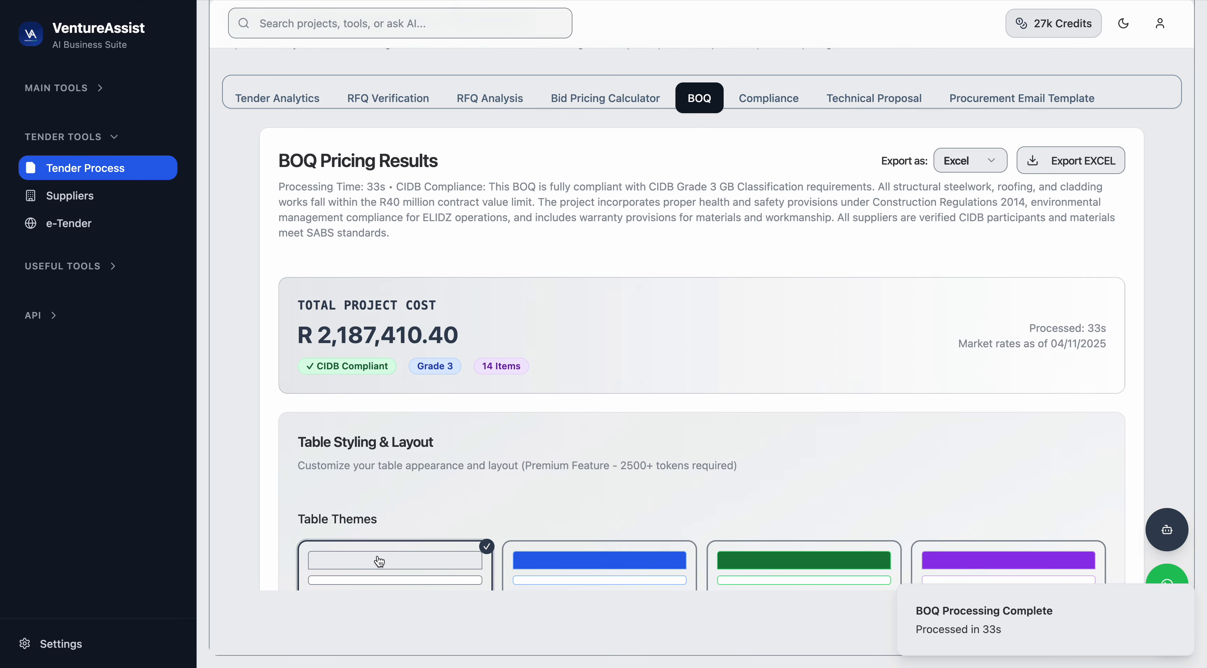
Apply the Professional Blue theme to the BOQ pricing table.
scroll(380, 561, down, 5)
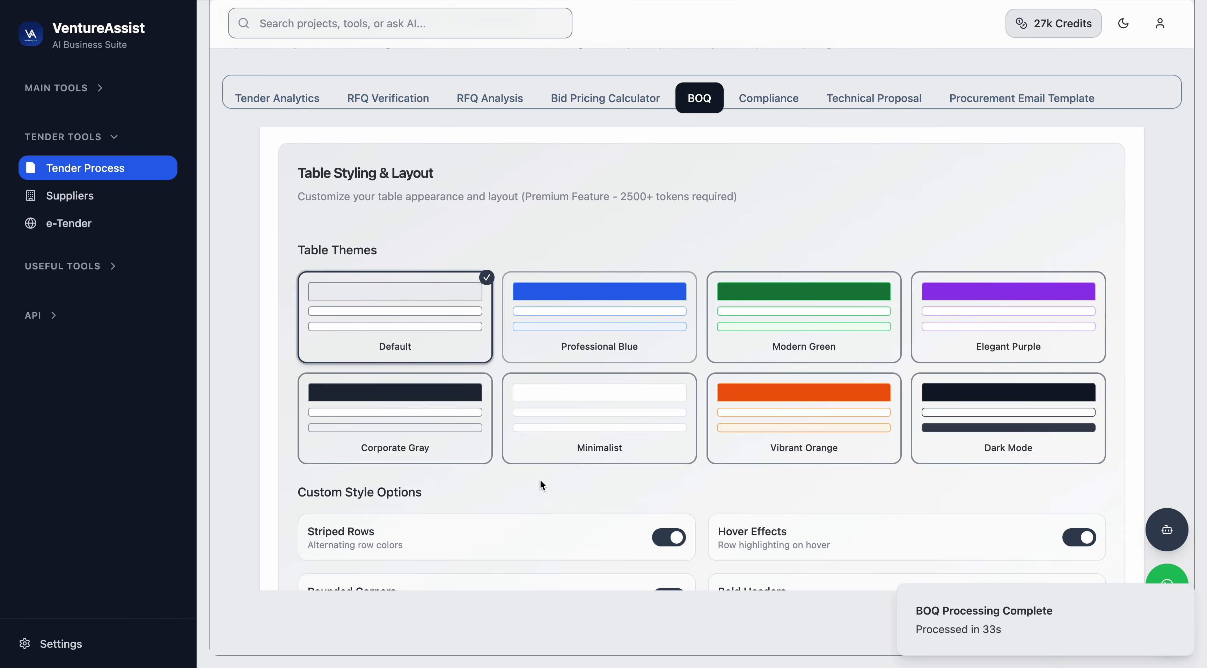
scroll(541, 483, down, 8)
scroll(541, 485, down, 5)
scroll(542, 482, up, 12)
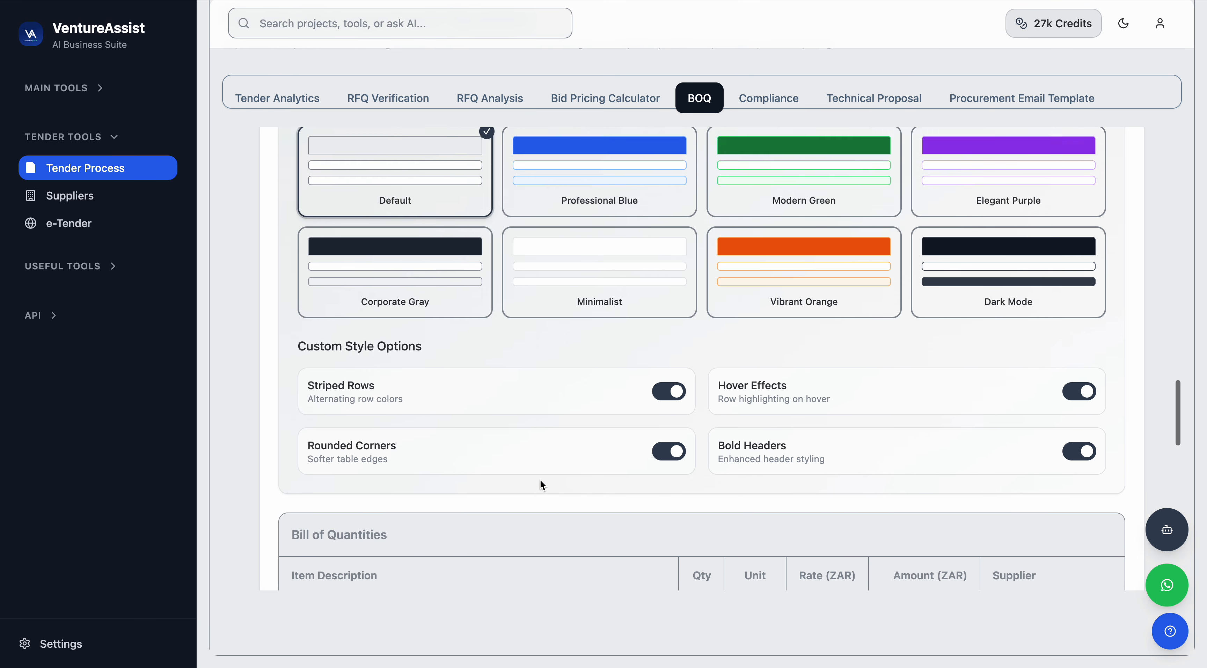
click(622, 421)
scroll(588, 559, down, 10)
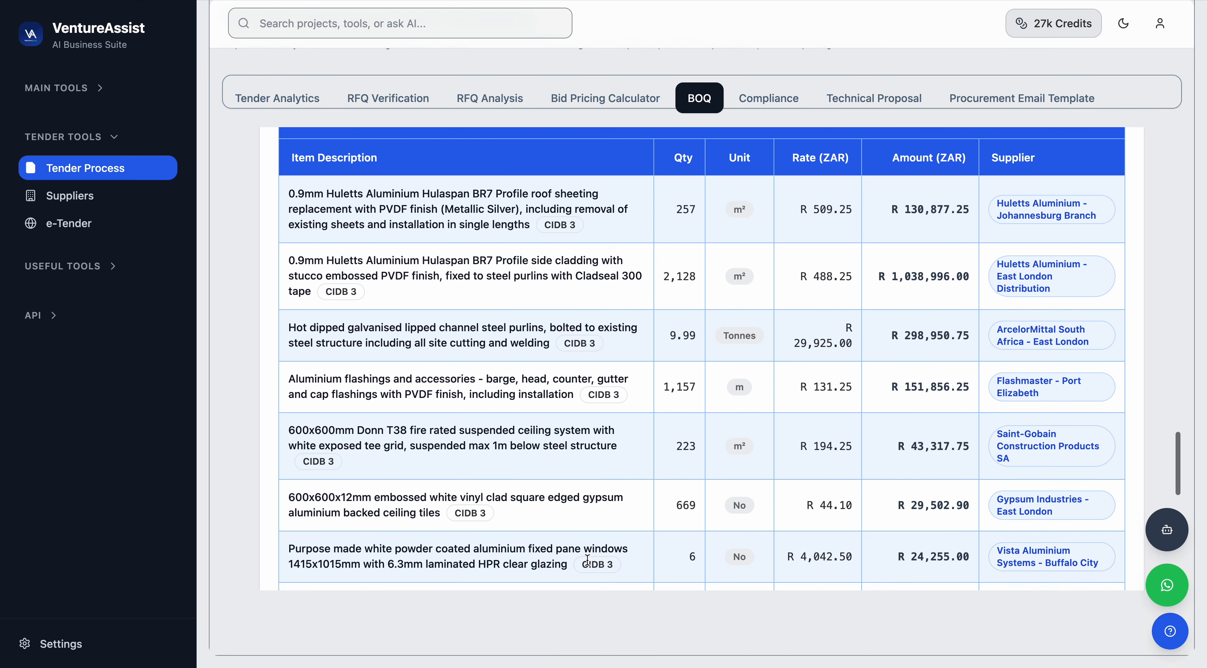
Examine the Bill of Quantities line items, suppliers and the project total.
scroll(963, 362, up, 3)
double_click(1009, 242)
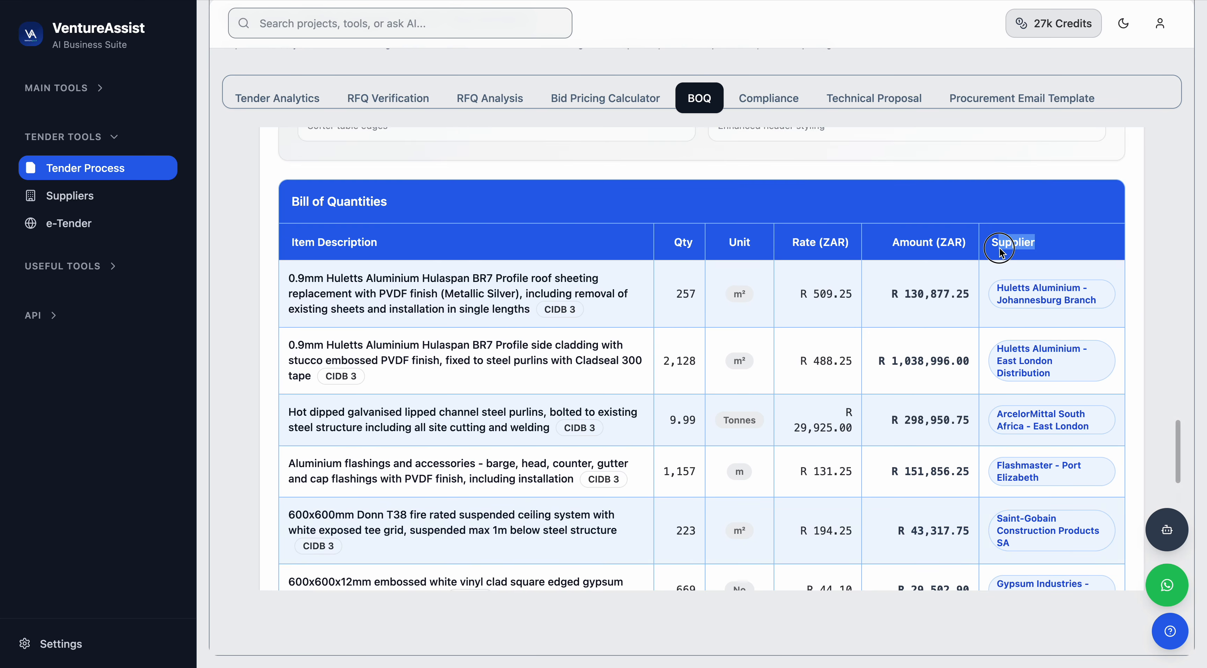
scroll(992, 256, down, 2)
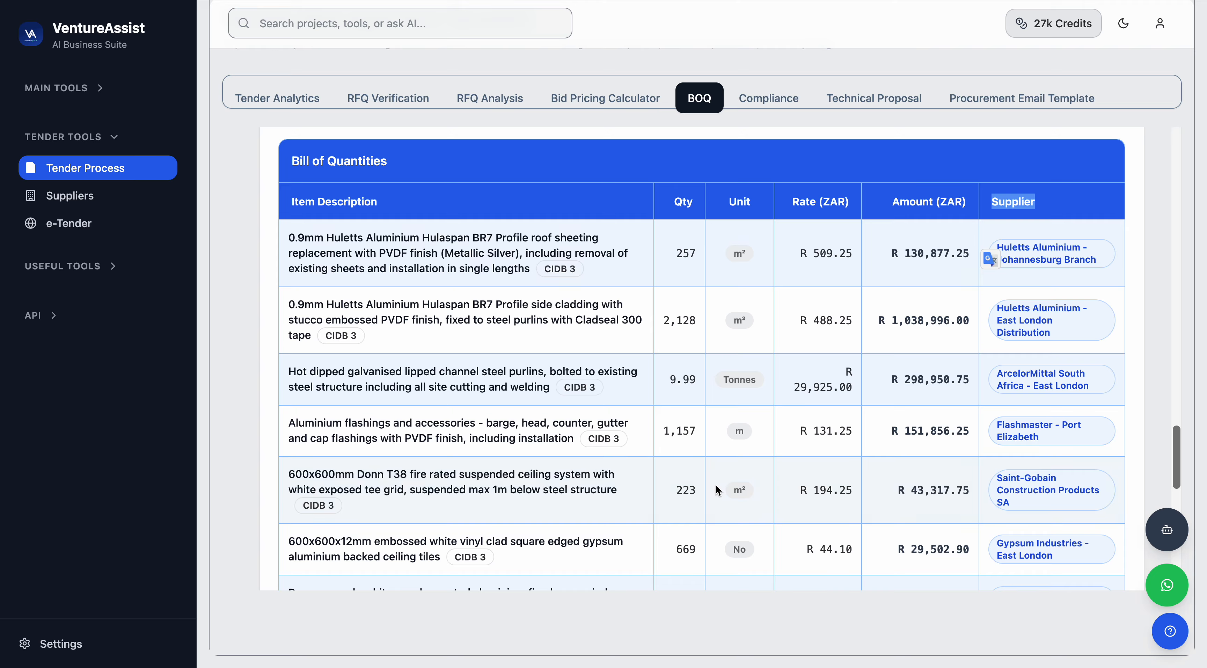
scroll(716, 484, down, 15)
double_click(984, 415)
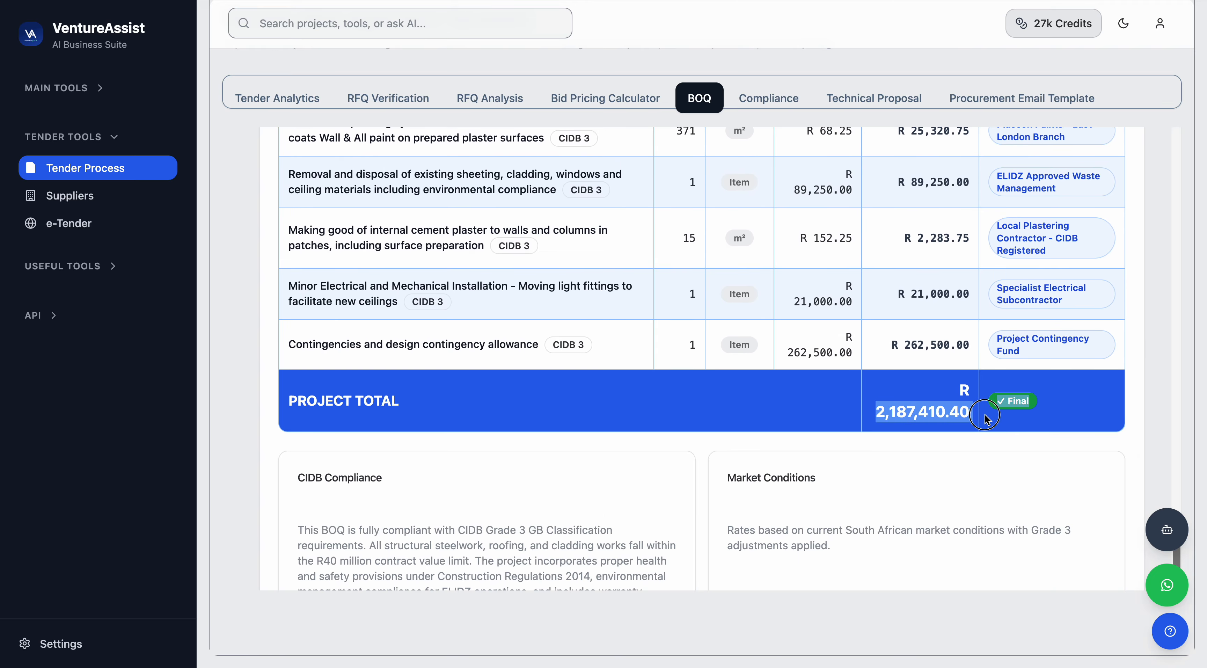
scroll(911, 437, up, 20)
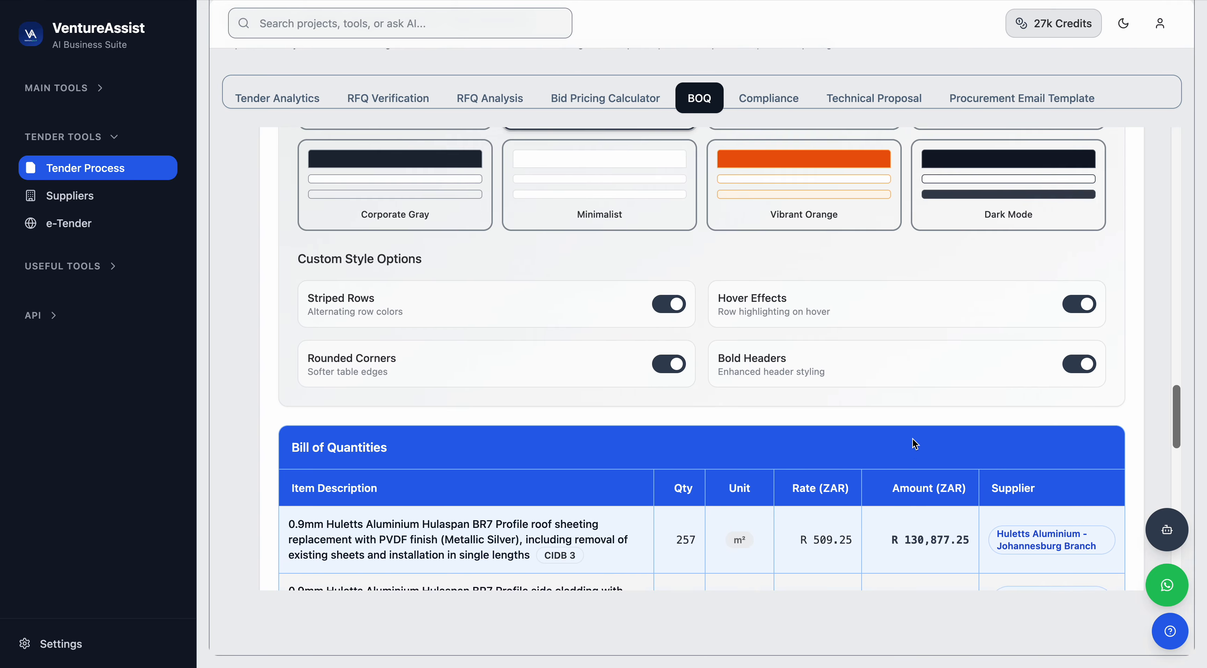
scroll(912, 437, up, 12)
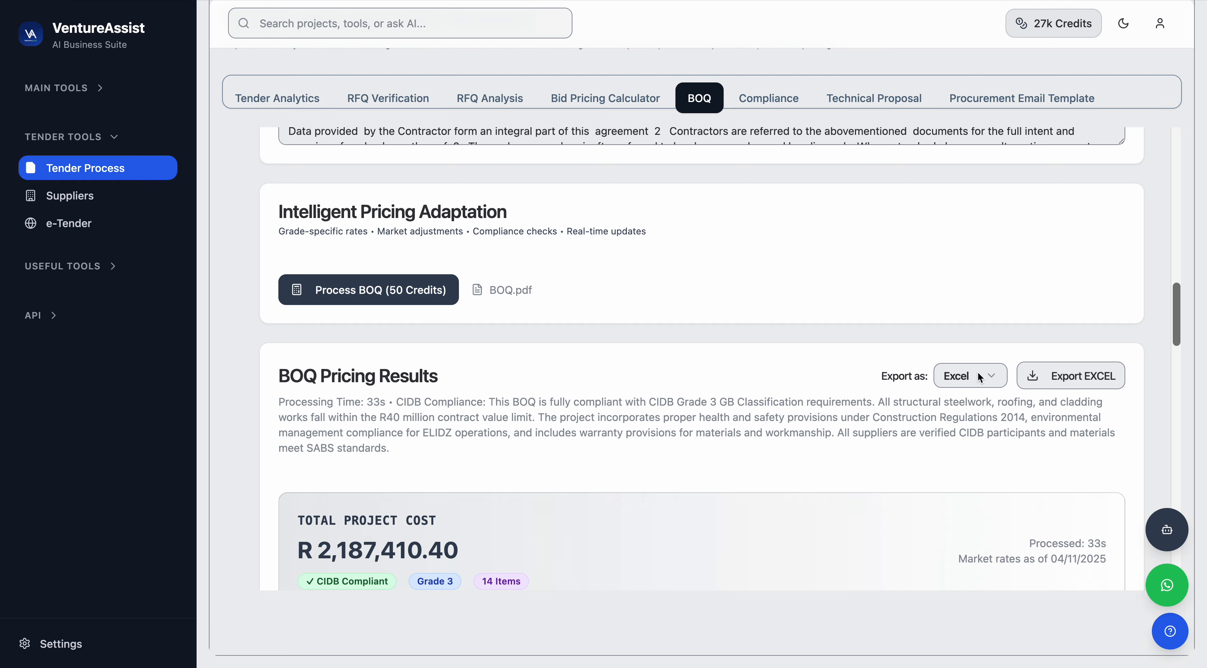
click(993, 378)
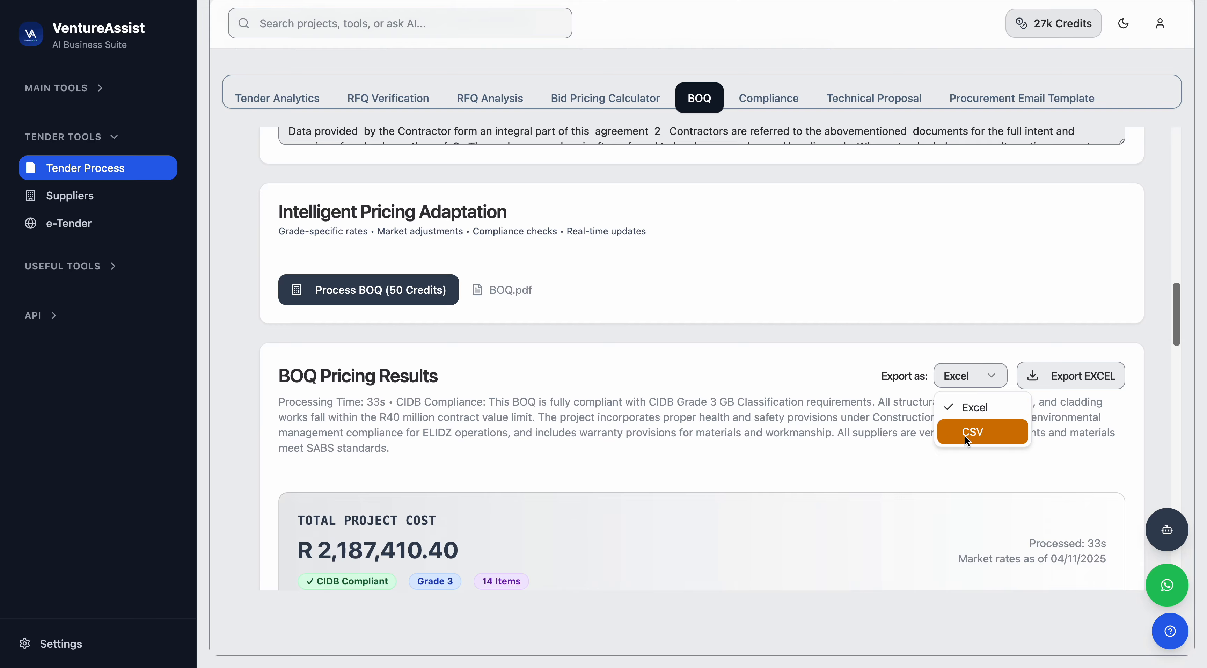
click(888, 471)
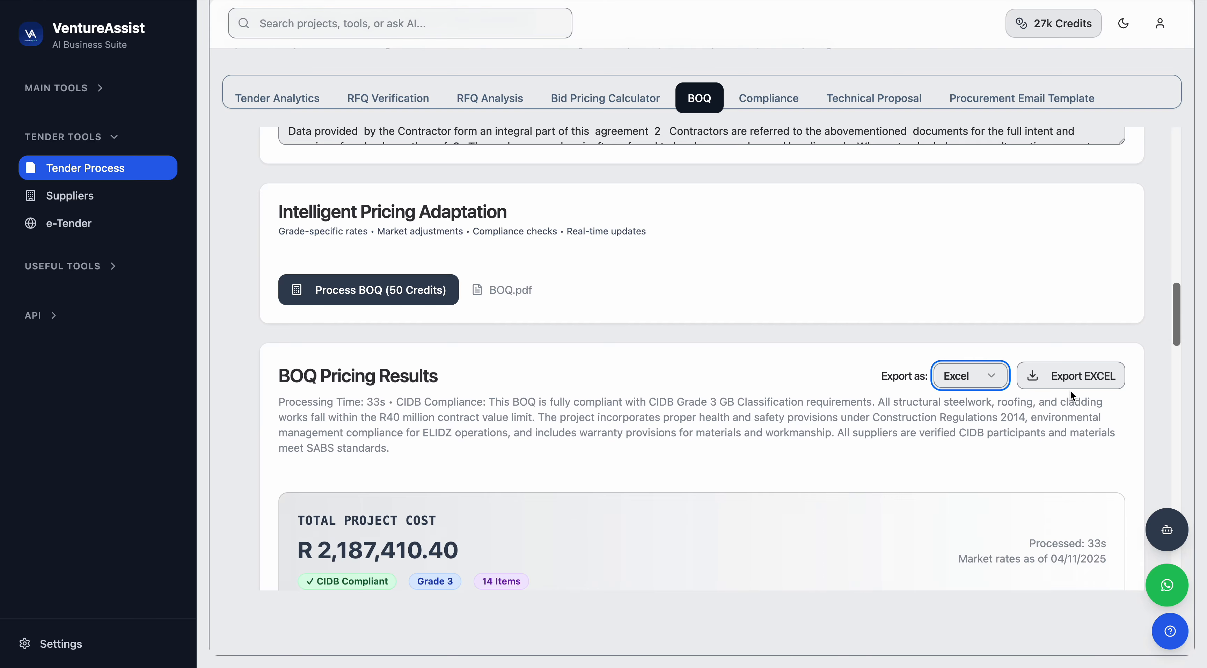
scroll(815, 352, up, 4)
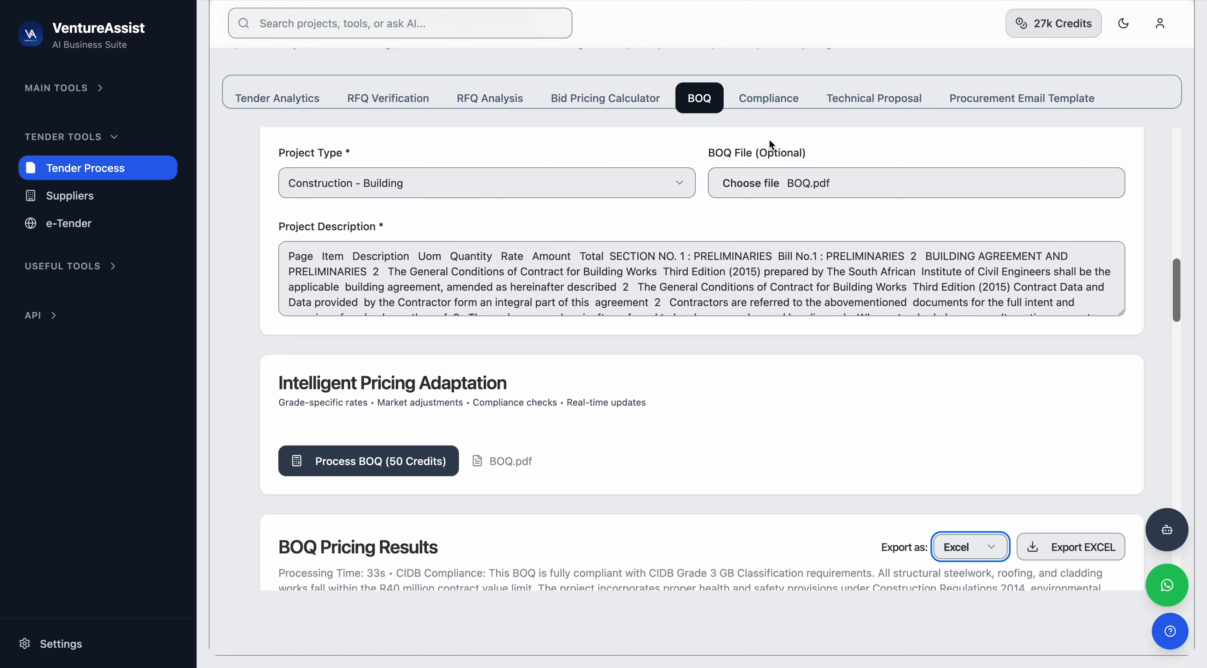
Open the Compliance checker, upload BEE.pdf from Downloads and run the compliance analysis.
click(770, 107)
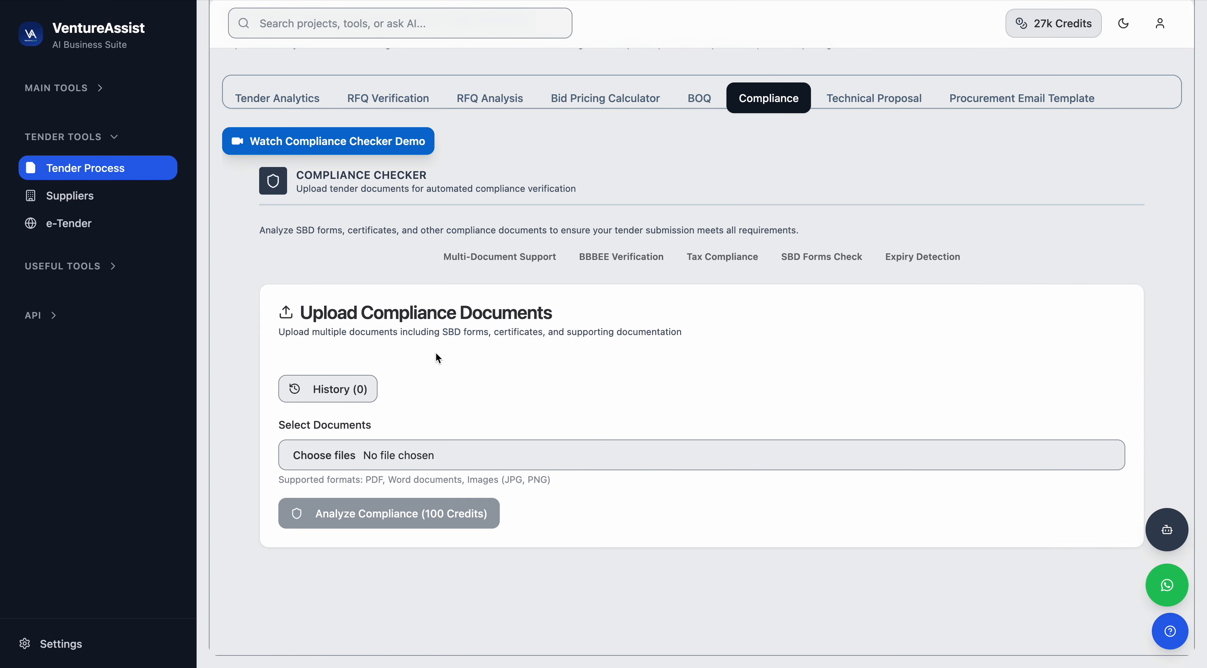
click(399, 455)
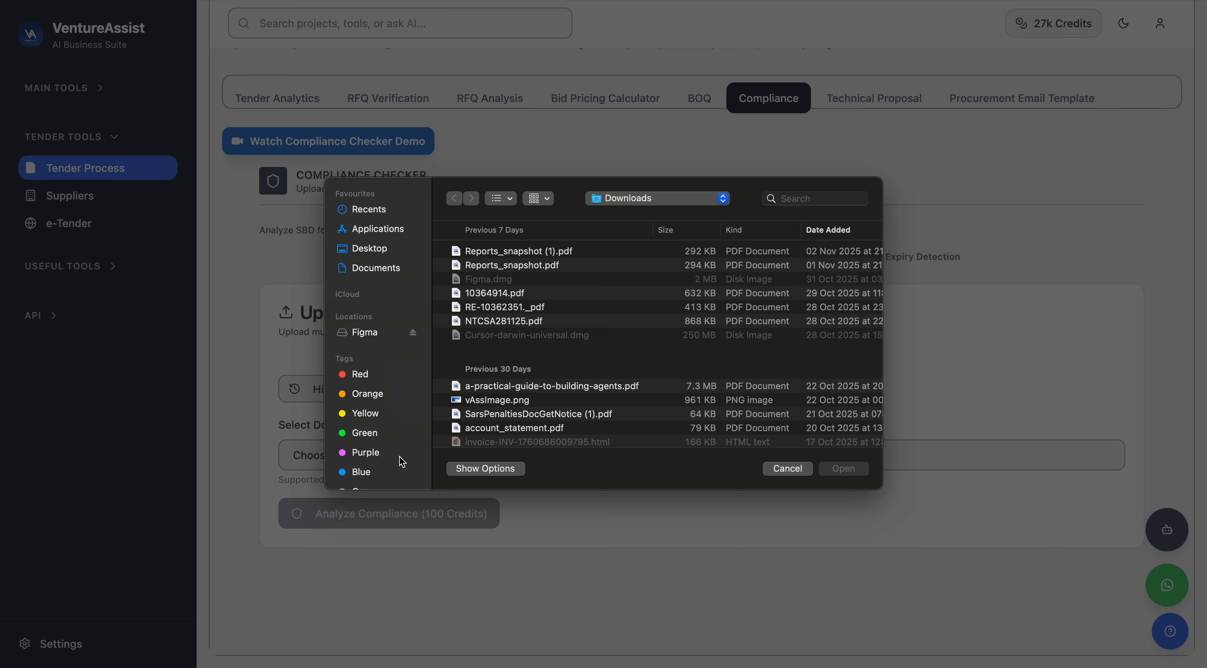
scroll(539, 410, down, 10)
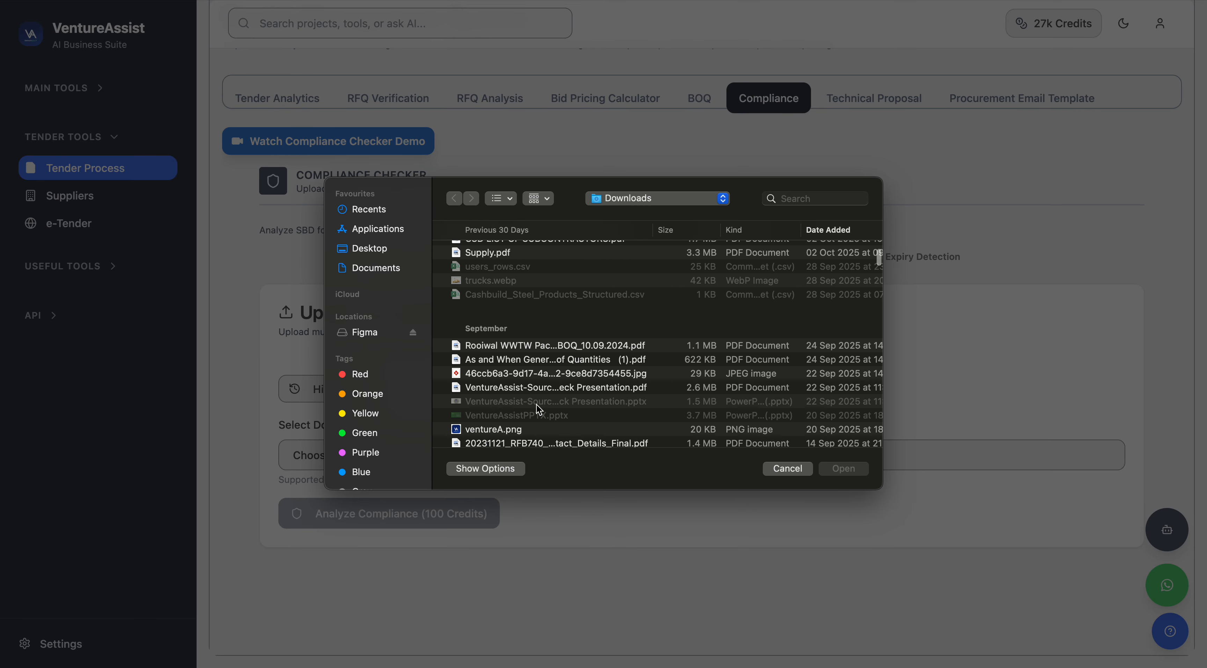
scroll(539, 409, down, 10)
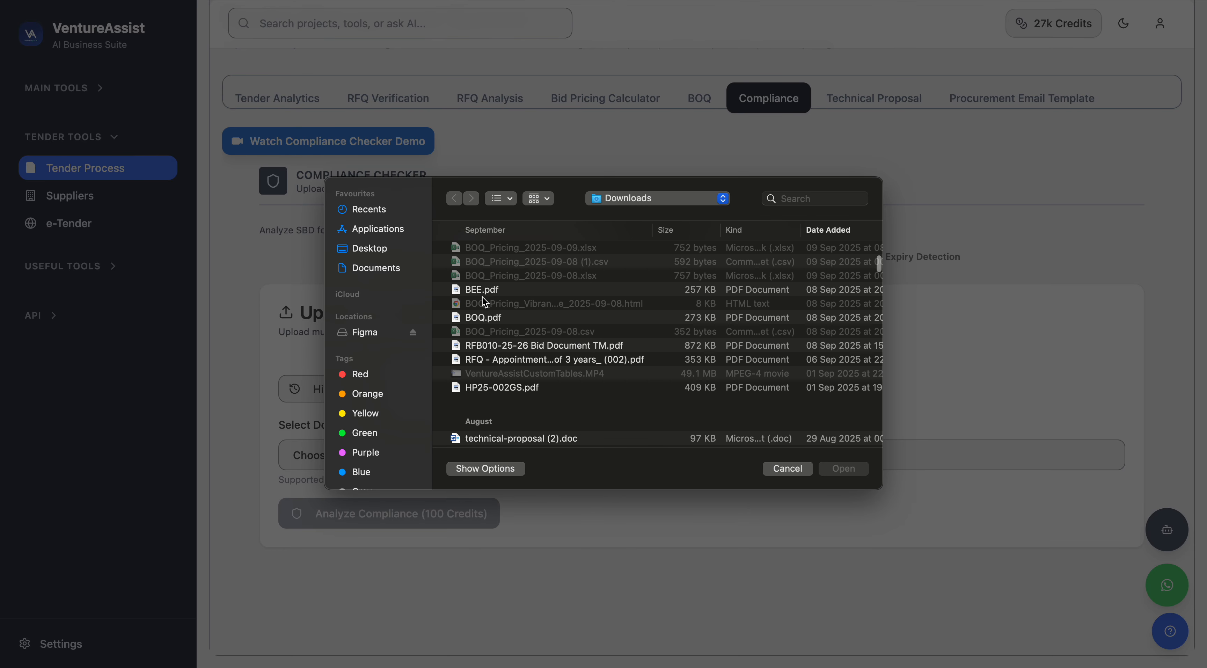
click(482, 295)
click(837, 469)
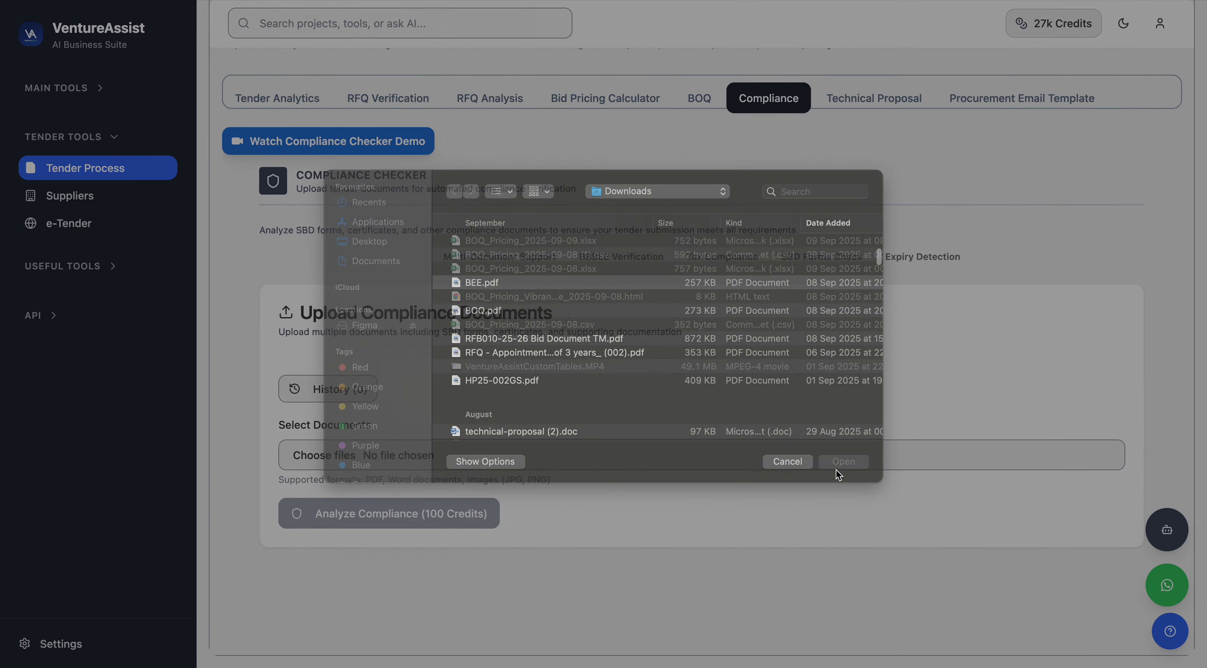
scroll(644, 484, down, 2)
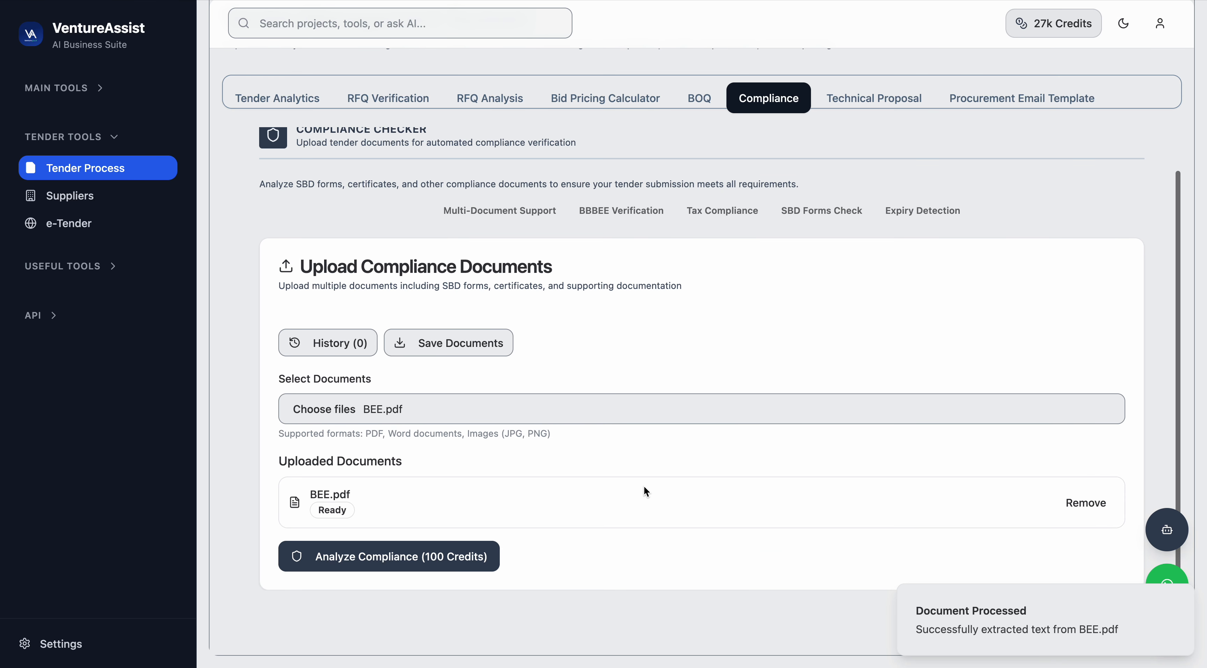
click(389, 562)
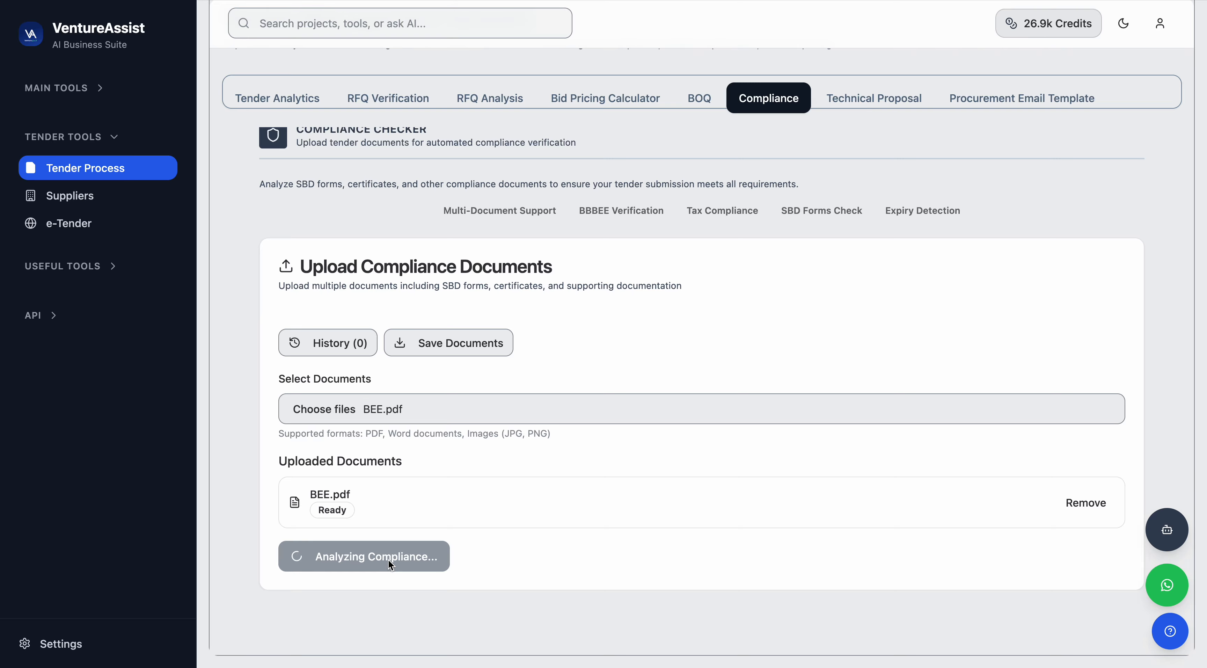
Review the compliance status and tender pack analysis results for each required document.
scroll(390, 564, down, 15)
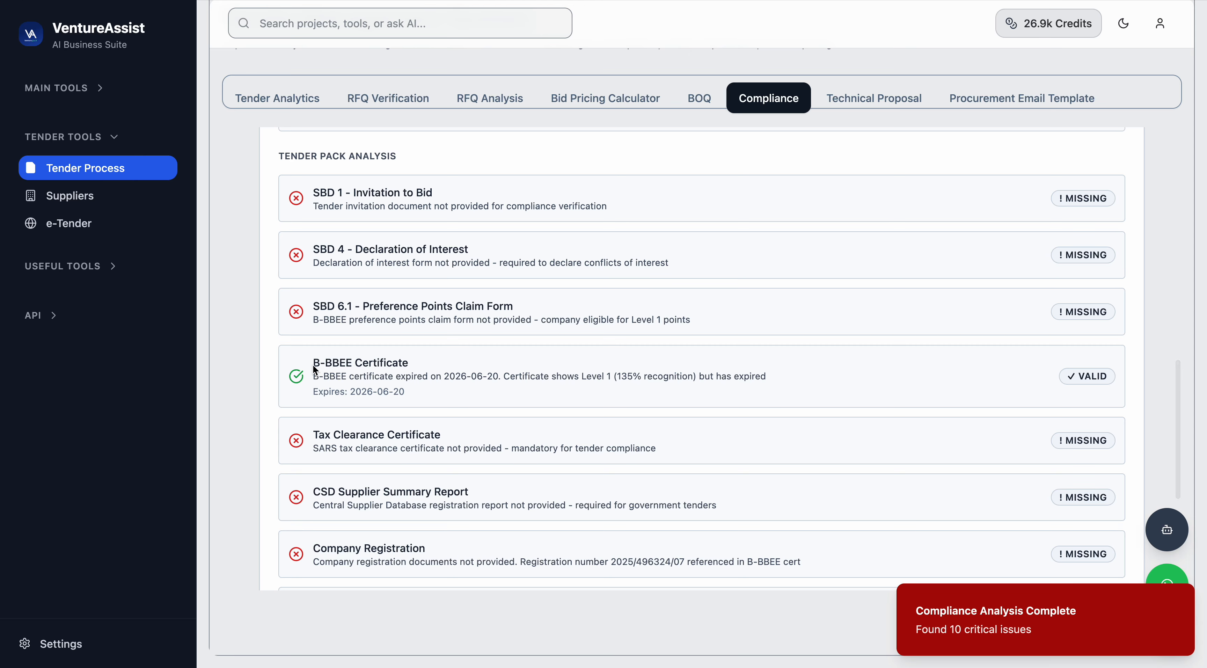
drag(313, 362, 461, 377)
click(296, 378)
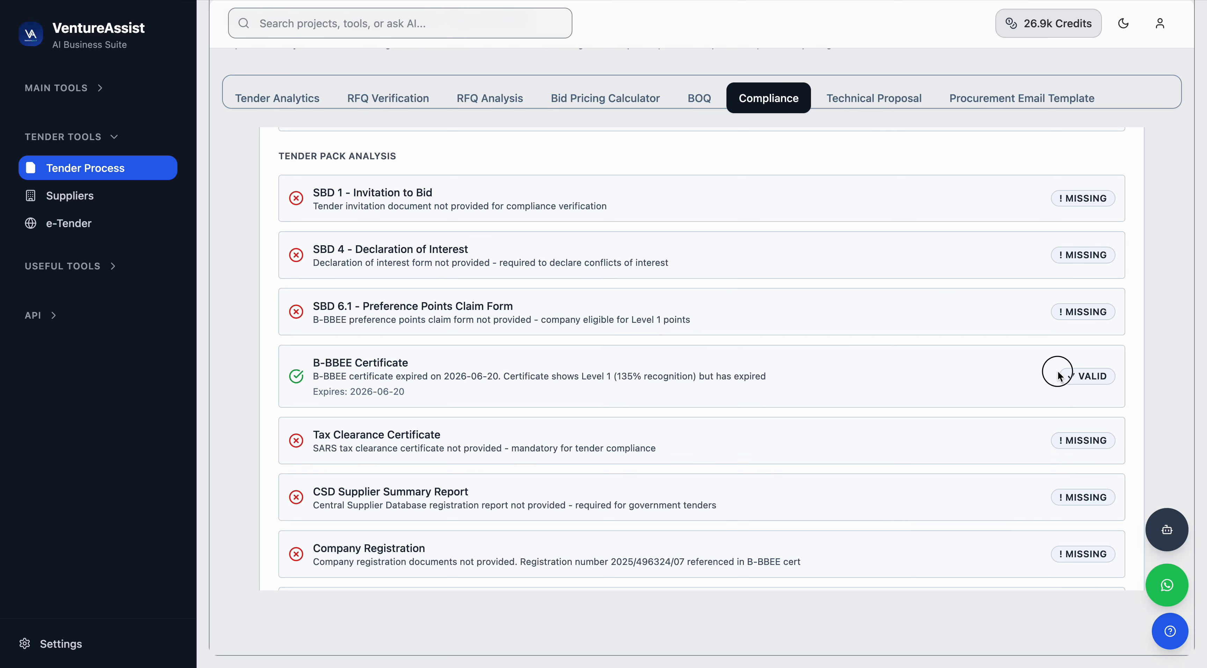
drag(1060, 375, 1108, 376)
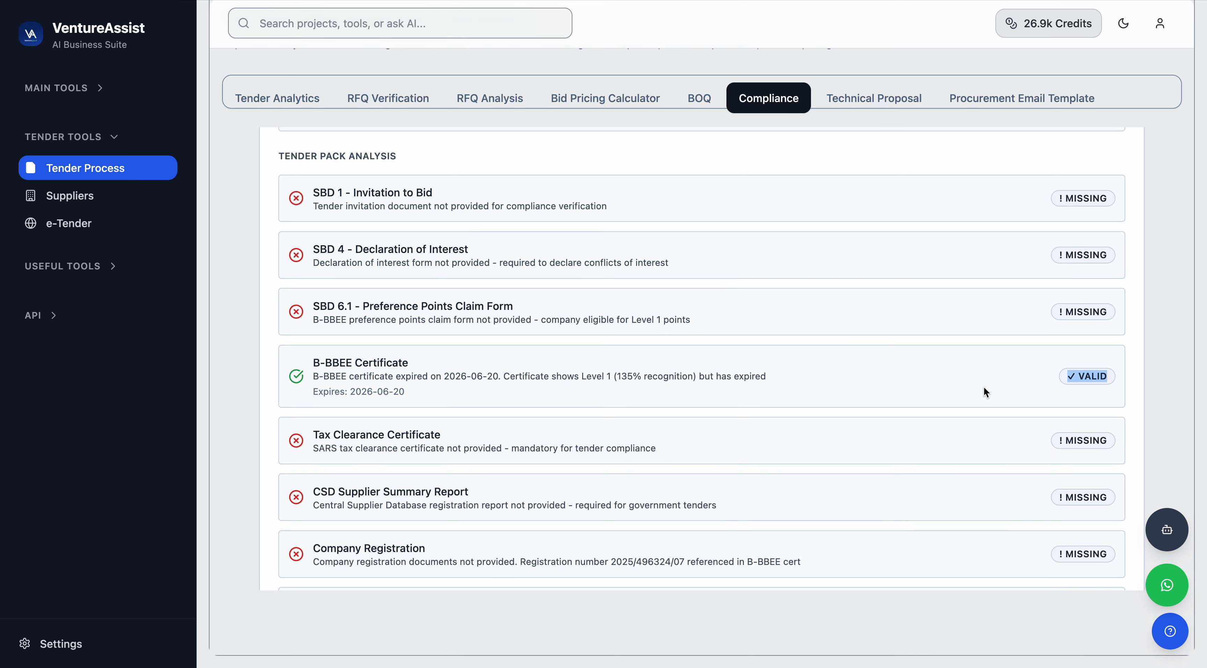
scroll(984, 386, up, 4)
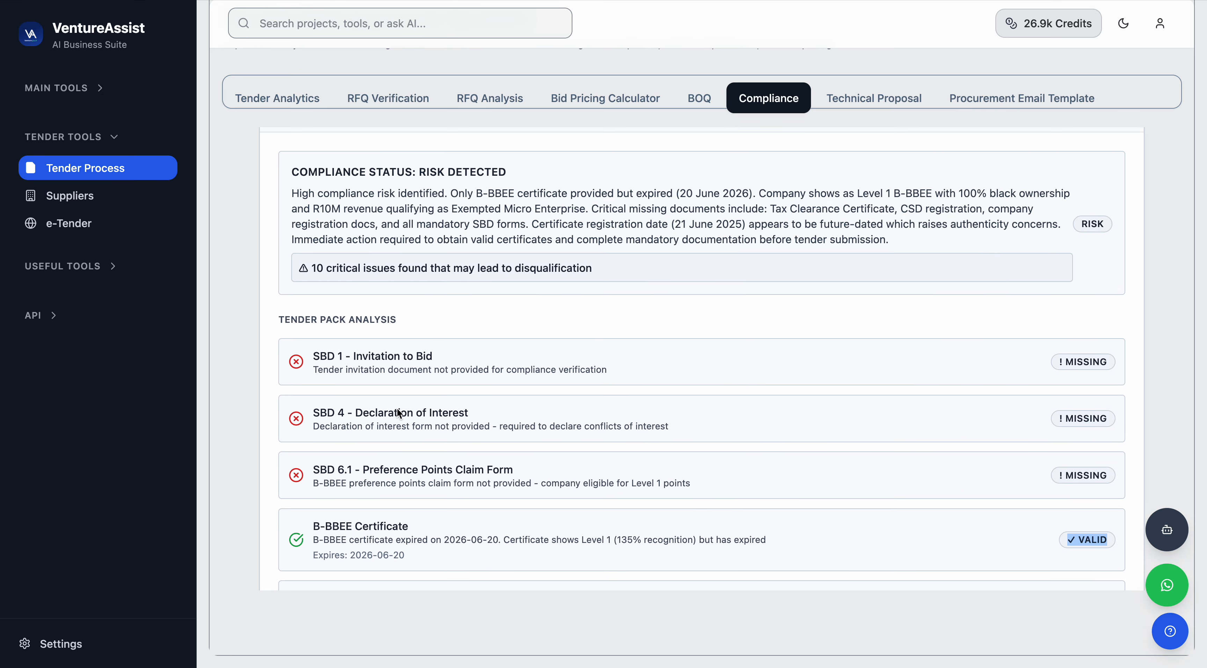
scroll(391, 453, down, 9)
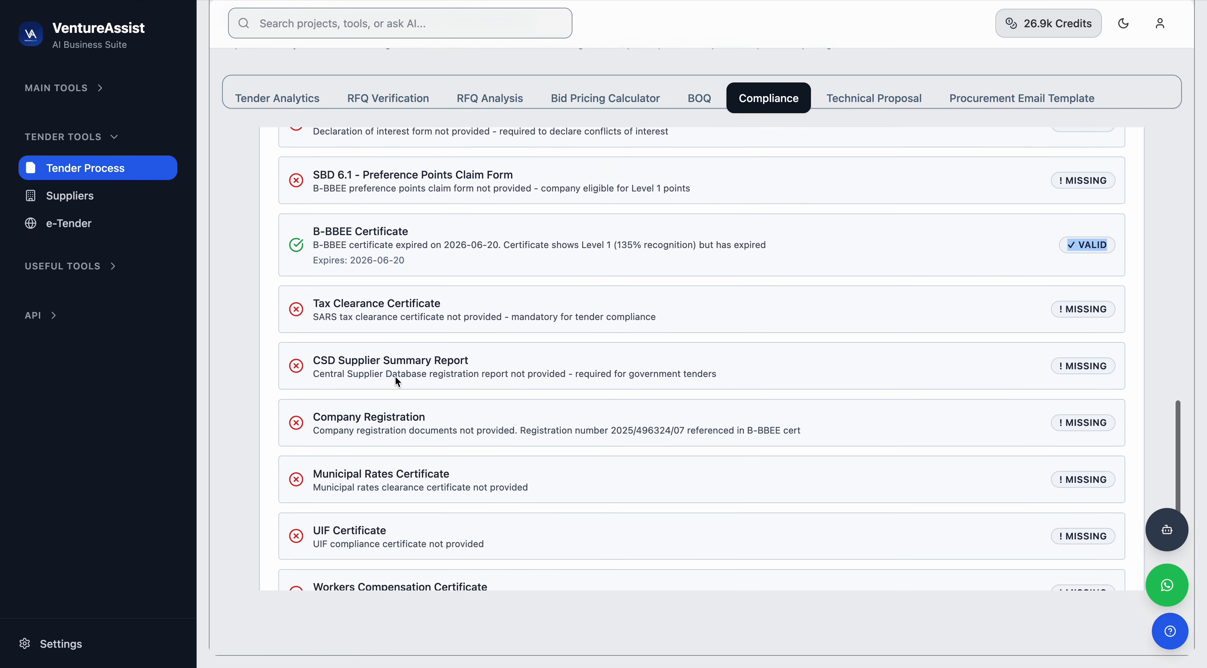
scroll(402, 452, up, 12)
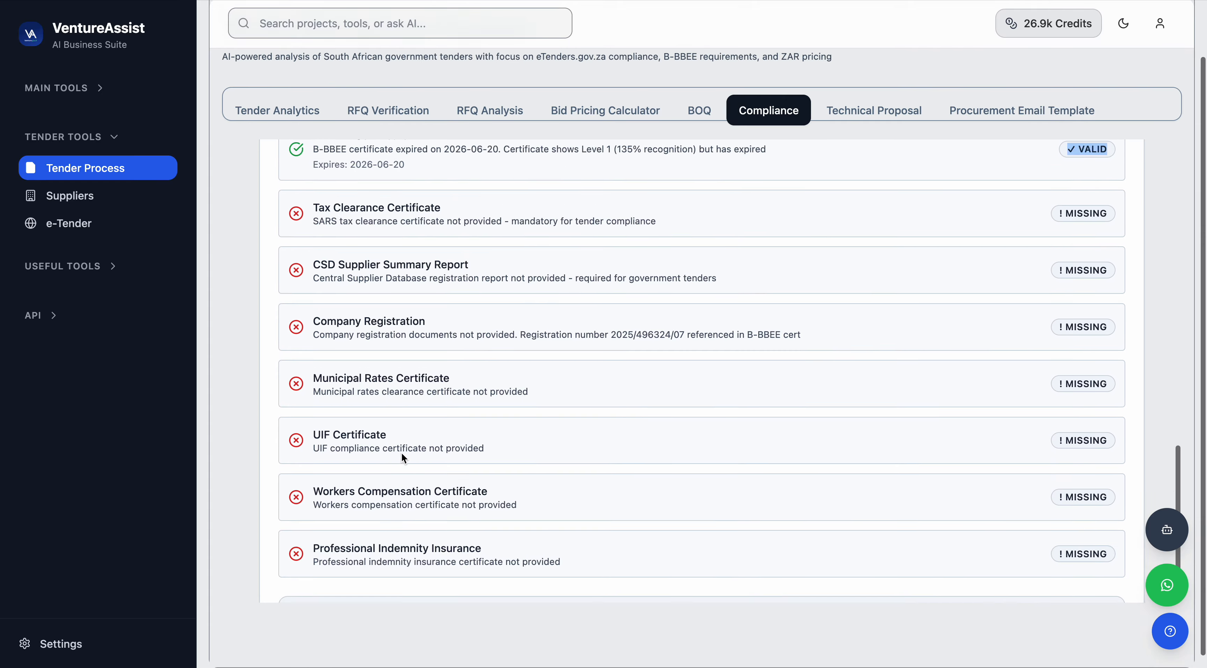
scroll(402, 451, up, 5)
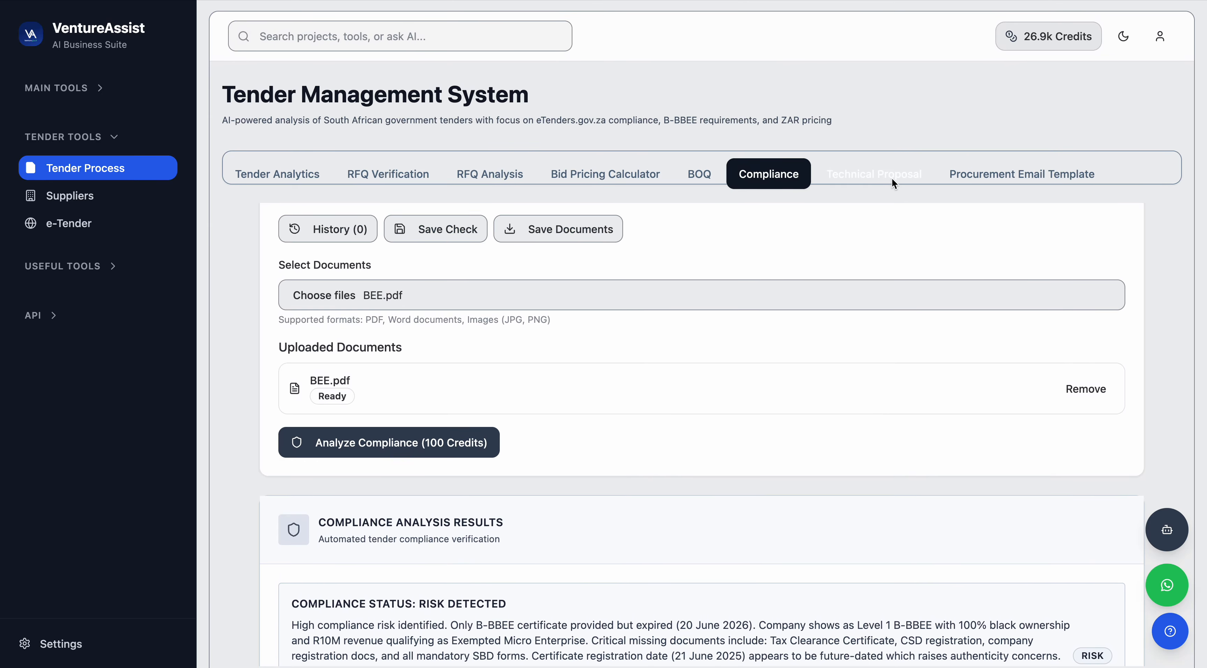
click(893, 180)
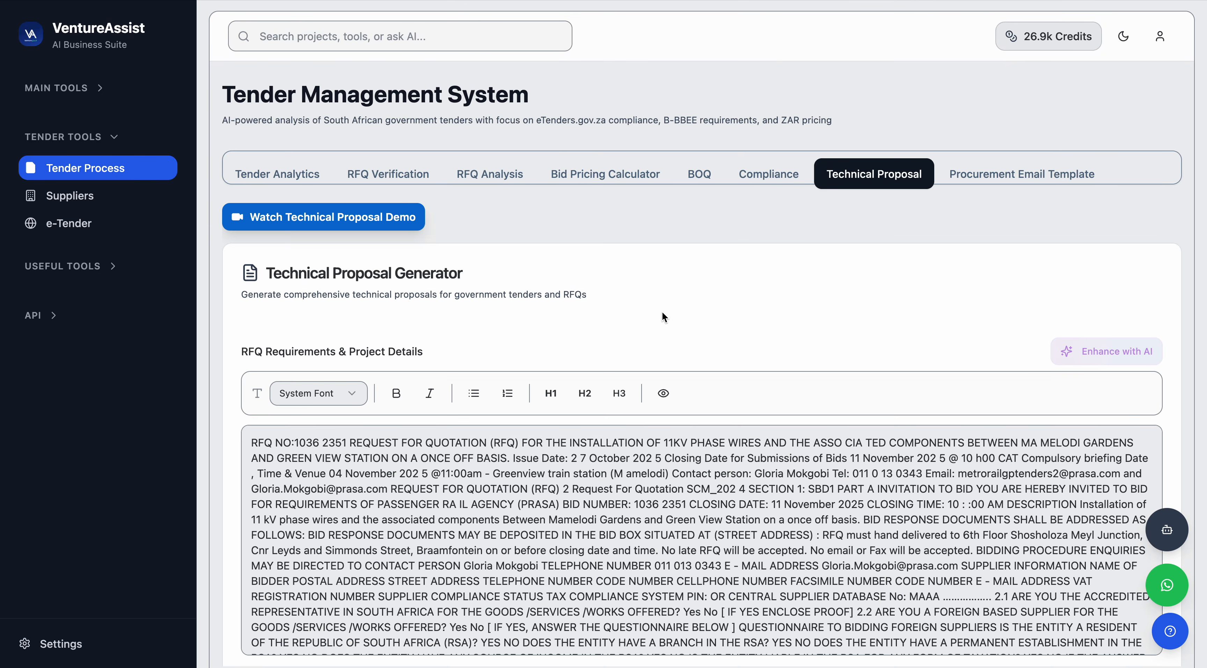
scroll(662, 312, down, 3)
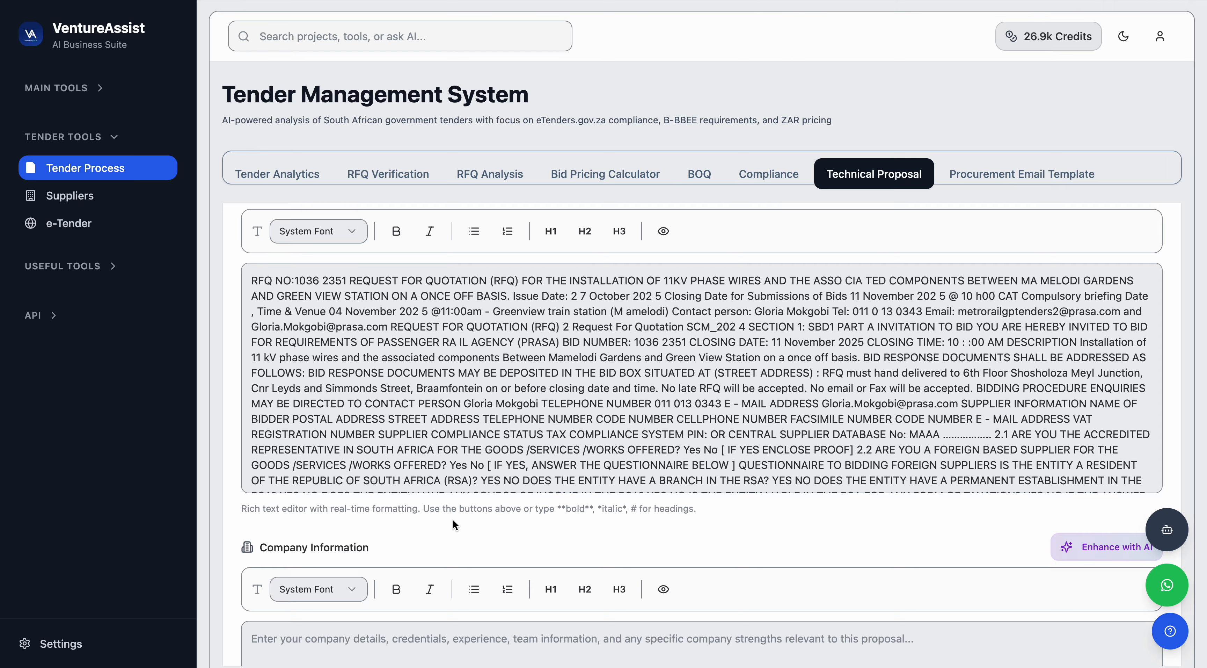
scroll(452, 518, down, 5)
click(340, 359)
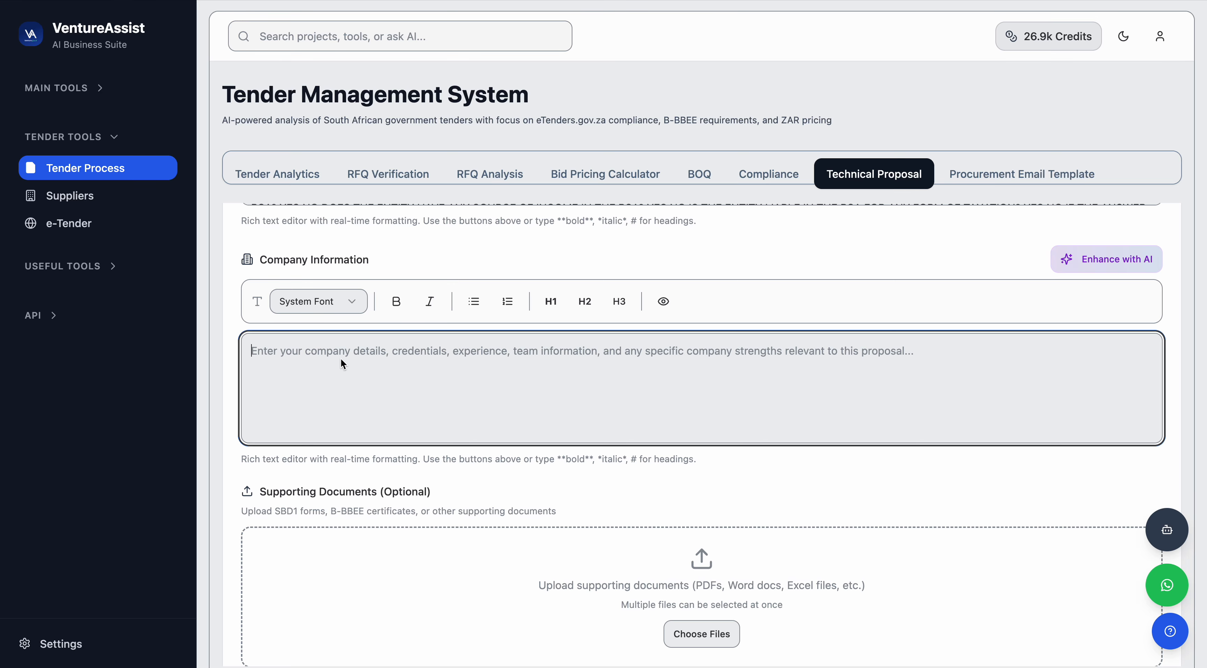
text(Mptechxpr)
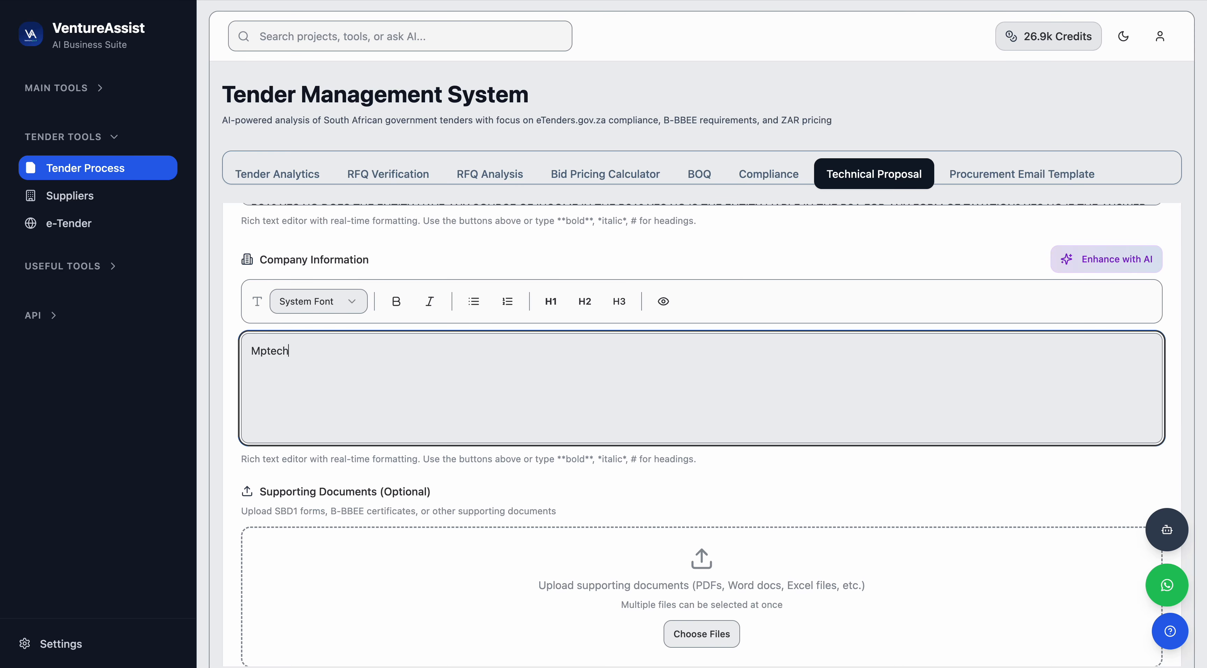
key(BackSpace)
key(BackSpace)
key(BackSpace)
key(BackSpace)
key(BackSpace)
key(BackSpace)
key(BackSpace)
key(BackSpace)
text(otechxpress prt)
key(BackSpace)
key(BackSpace)
text(ty ltd, based )
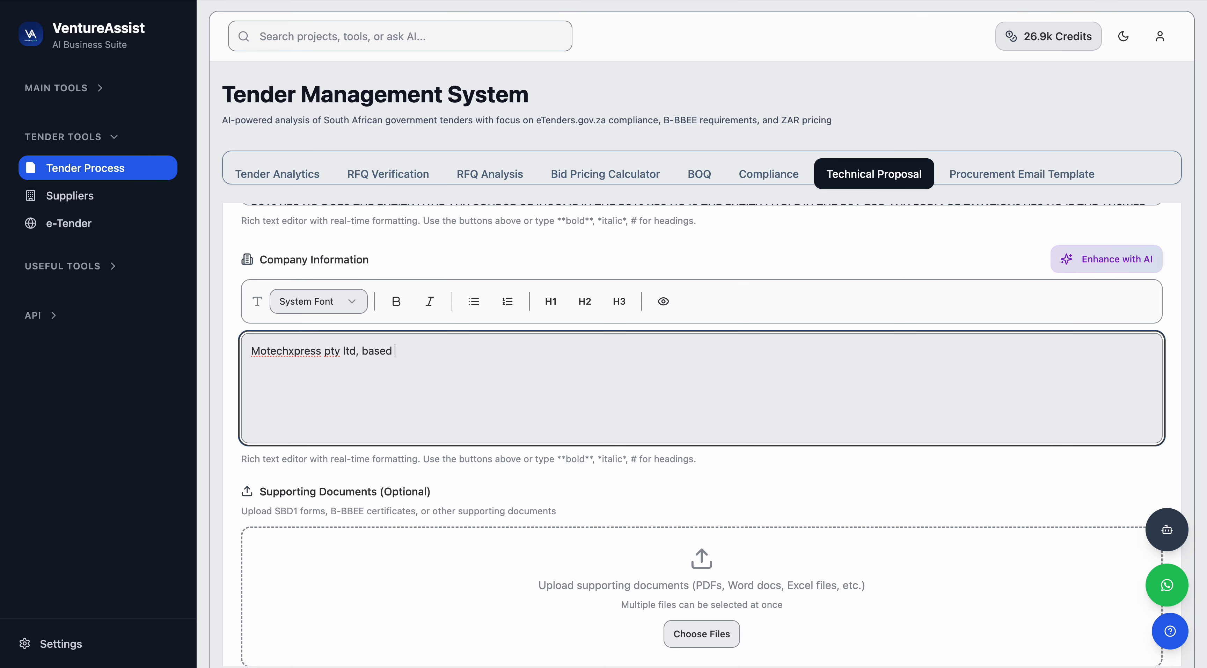
text(in pretoria menlyn maine)
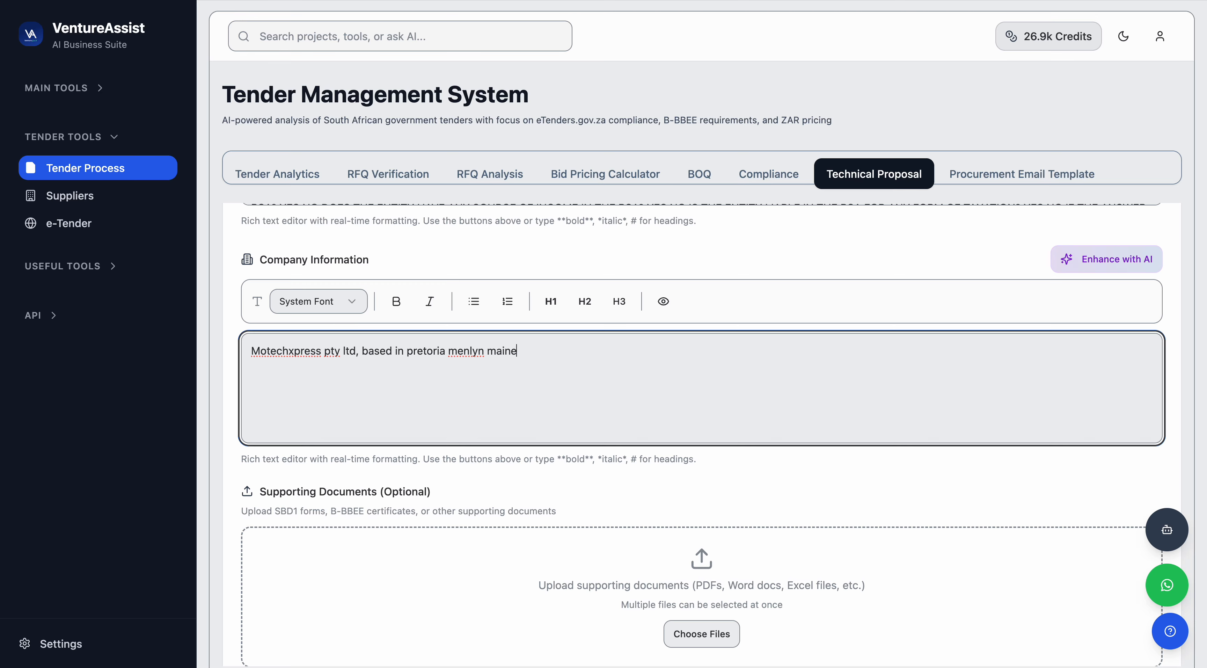
text(, level 1 B-BBEE primarily focusi)
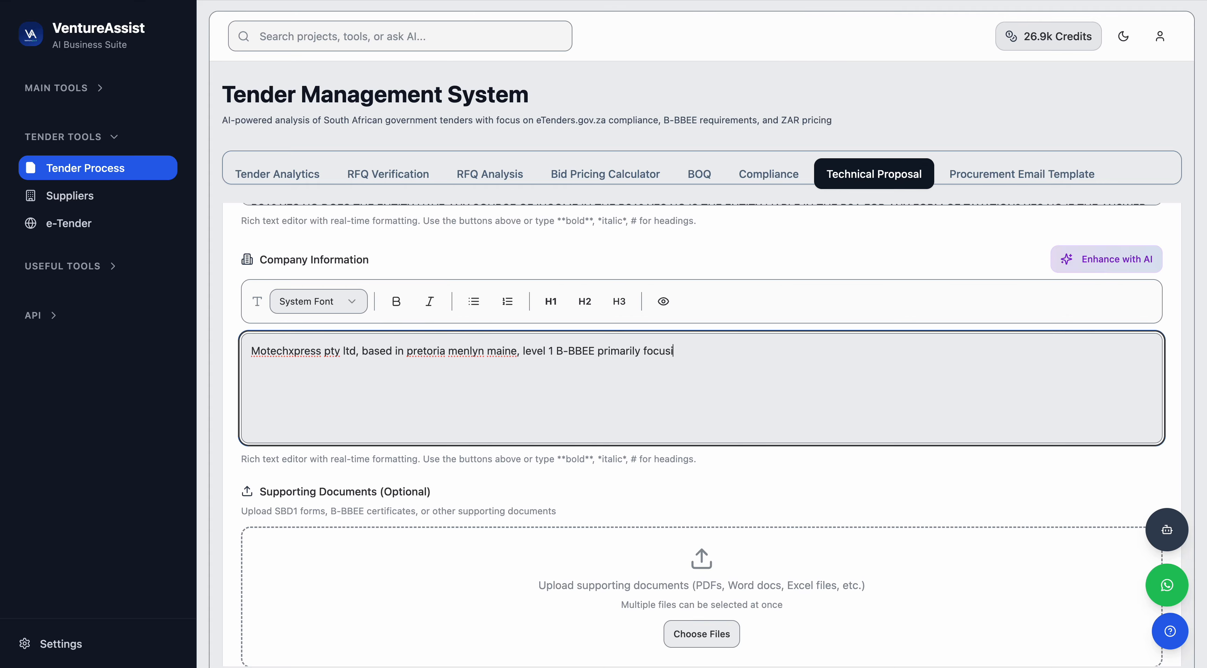
text(ng on software development work, he)
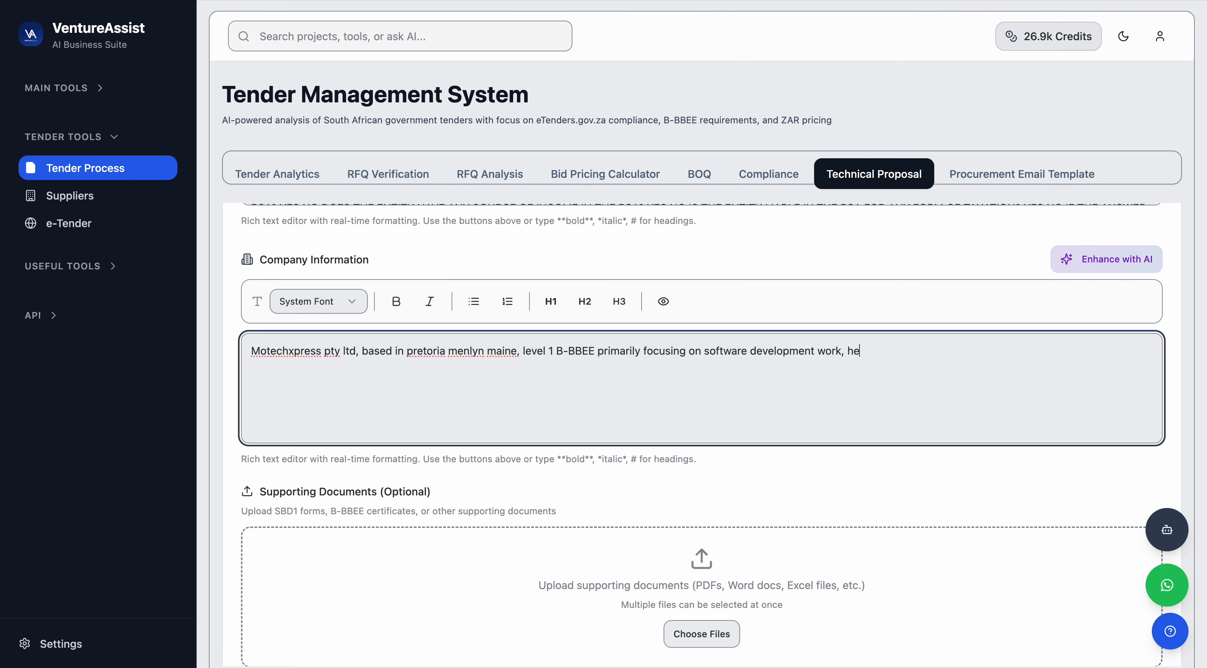
text(re is my website h)
text(ttps://)
text(mot)
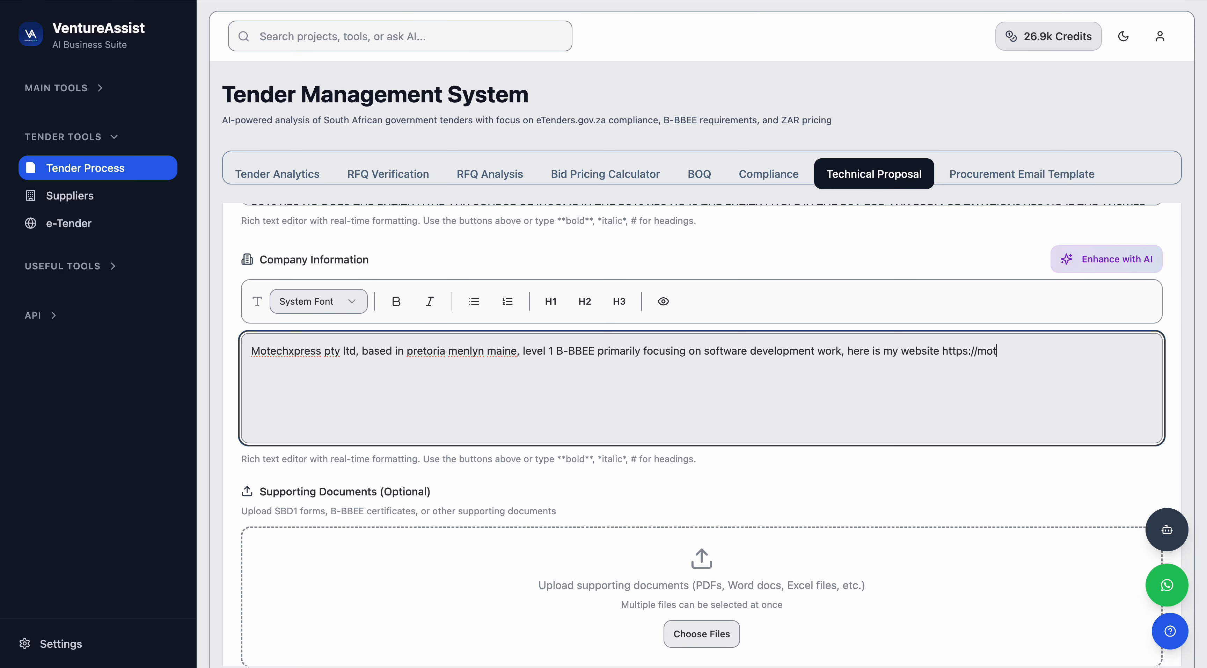
text(echxpress.co.za)
Append ", with 6 years experience in the software industry" to the end of the company information.
scroll(926, 265, down, 1)
triple_click(790, 342)
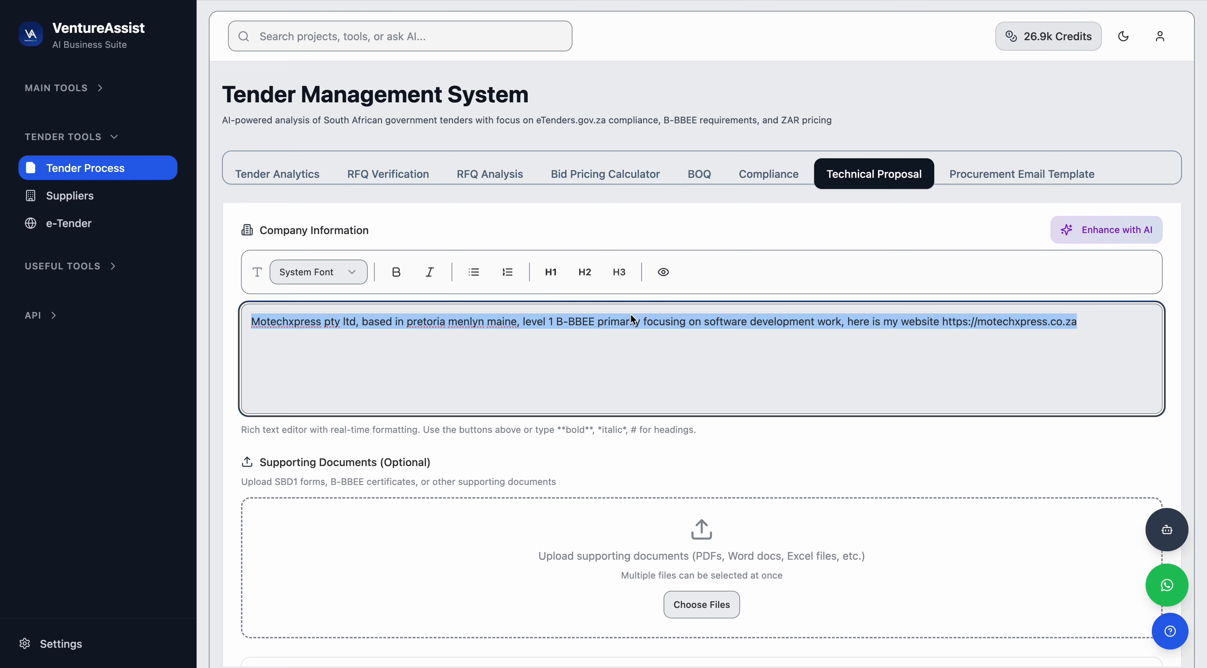
click(784, 232)
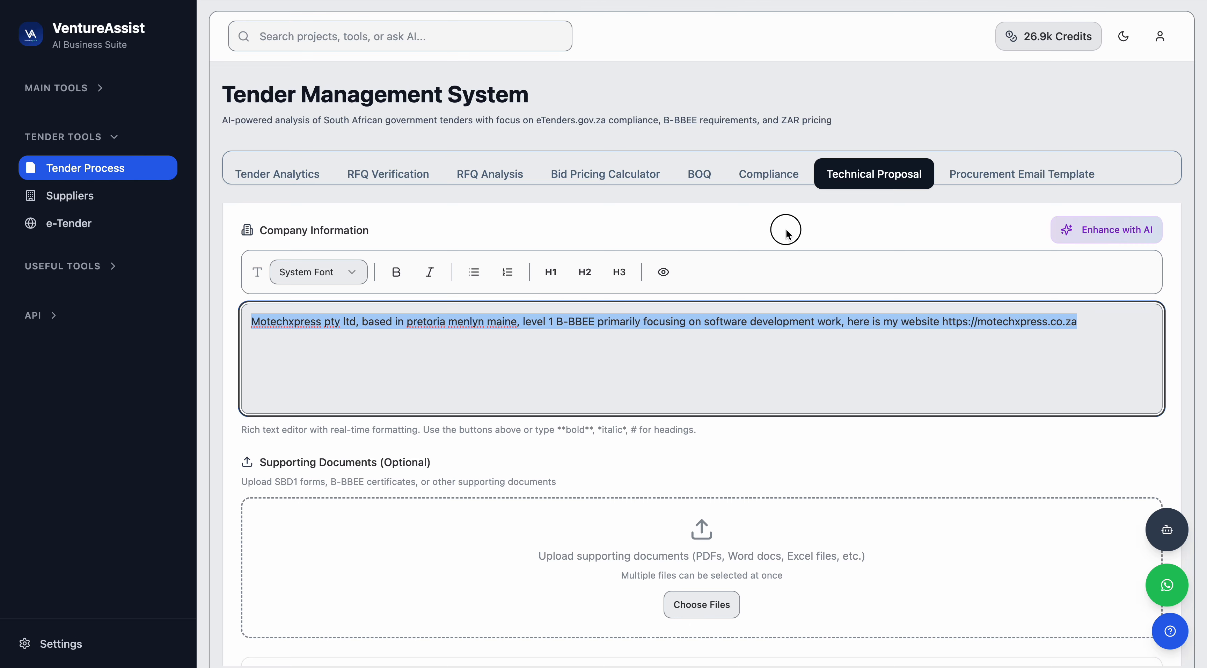
click(1092, 330)
text(, with )
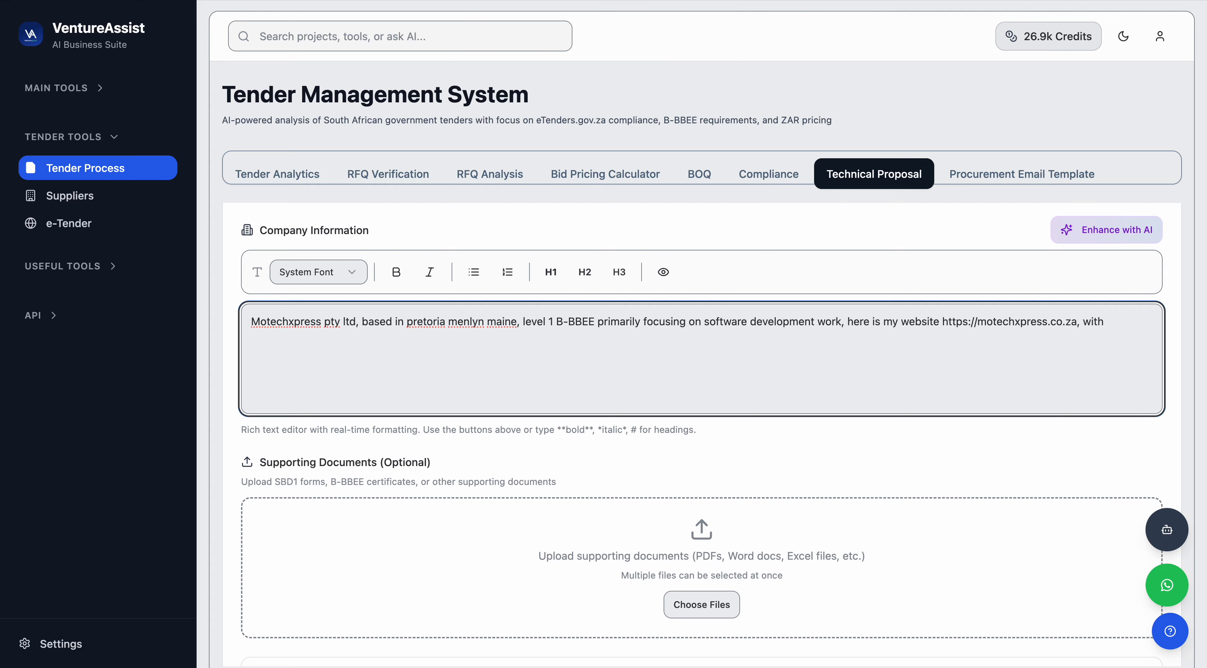
text(6 years exper)
text(eince)
key(BackSpace)
key(BackSpace)
key(BackSpace)
key(BackSpace)
text(ience in the software industry)
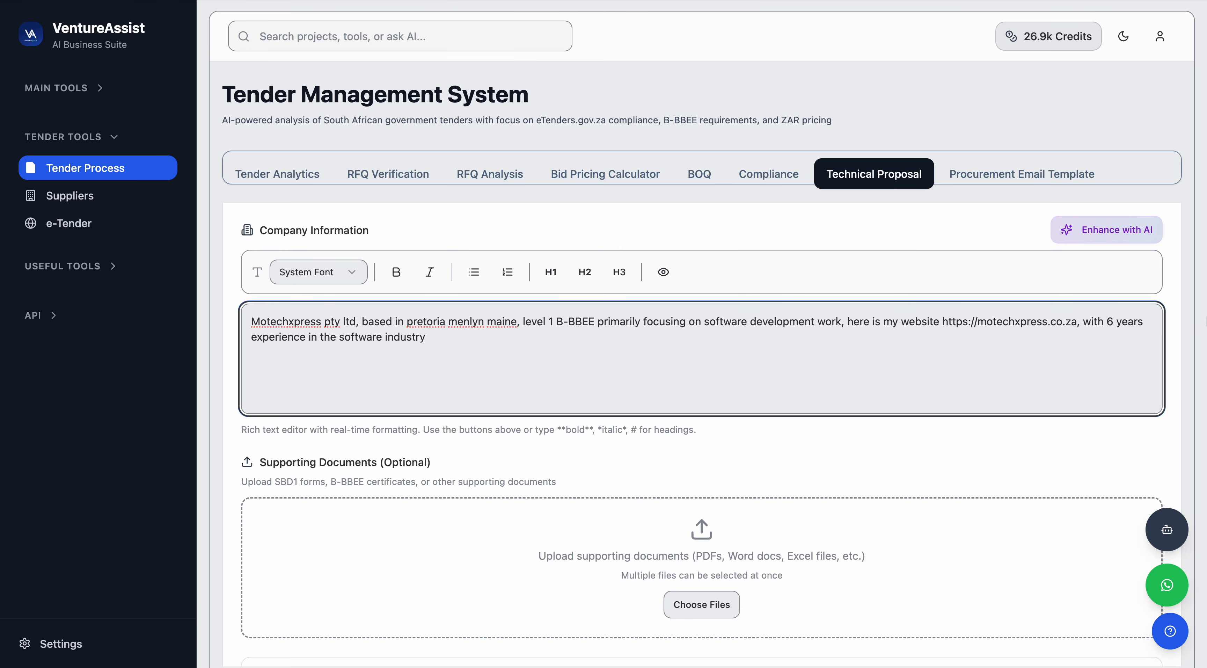
Enhance the company information text with AI.
click(959, 438)
scroll(889, 368, up, 1)
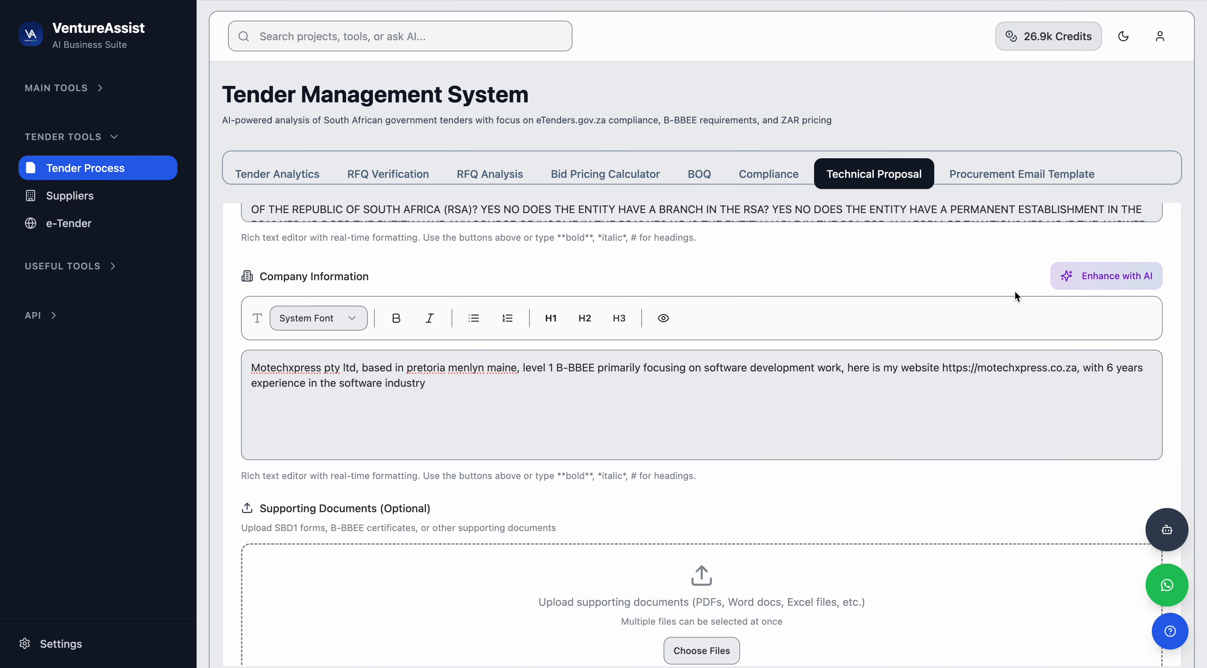
click(1086, 280)
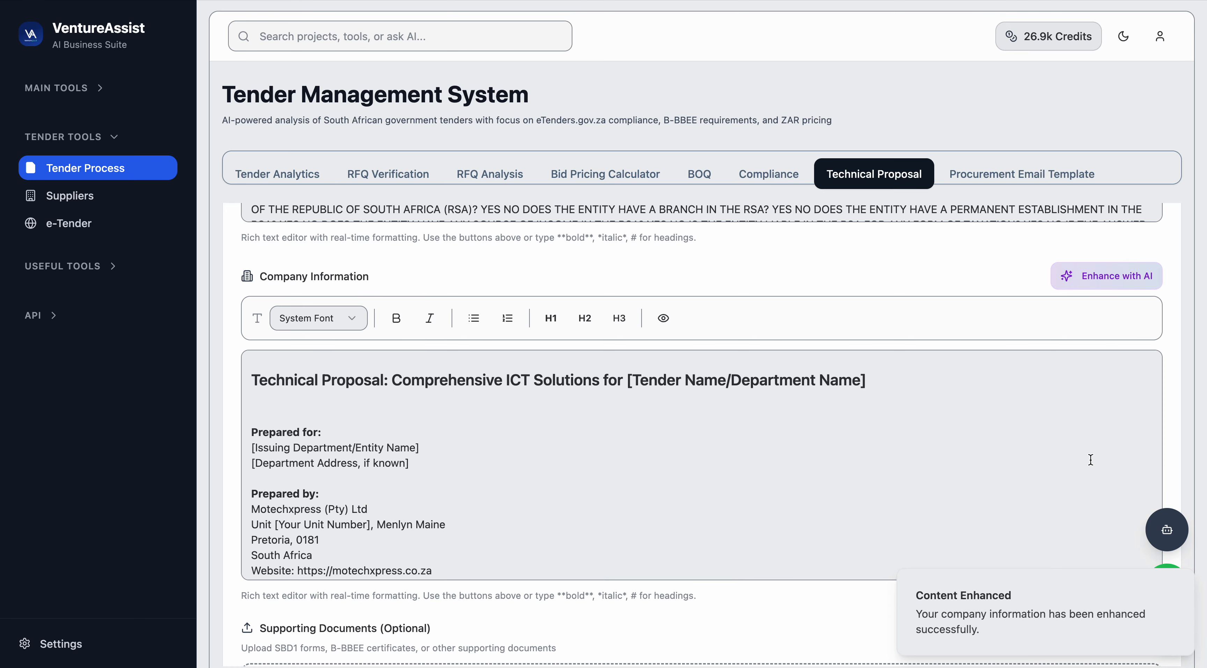
Review the enhanced company information placeholders and the supporting documents upload section.
drag(275, 524, 372, 527)
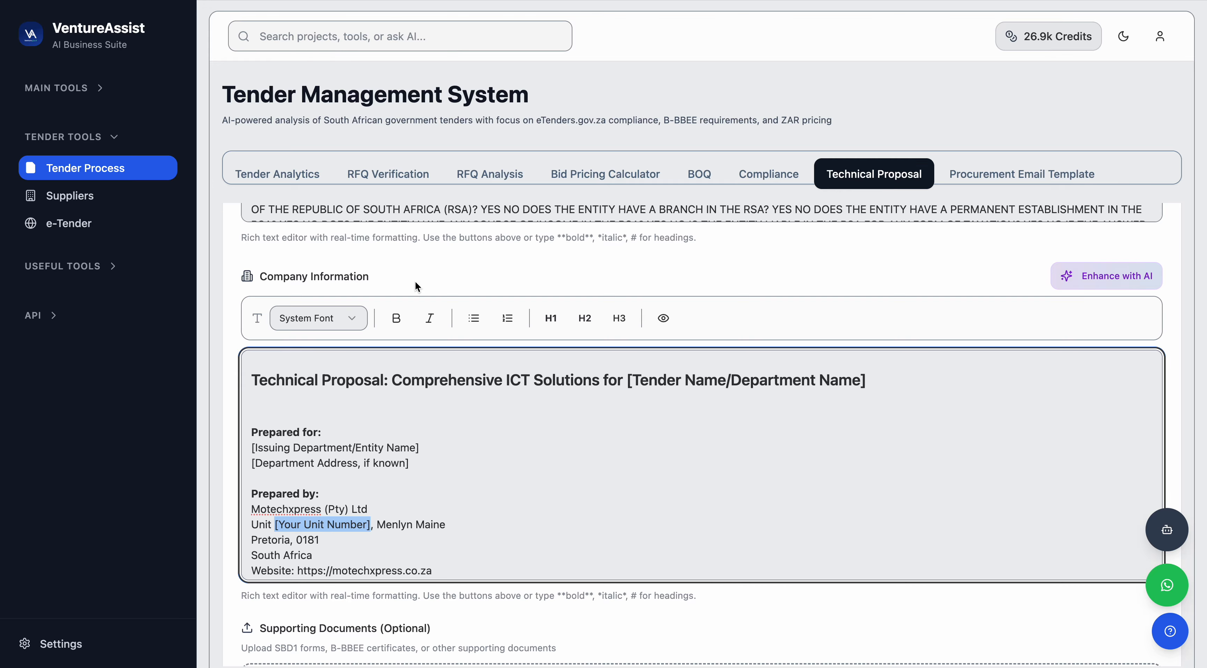
scroll(436, 270, down, 2)
scroll(441, 485, down, 8)
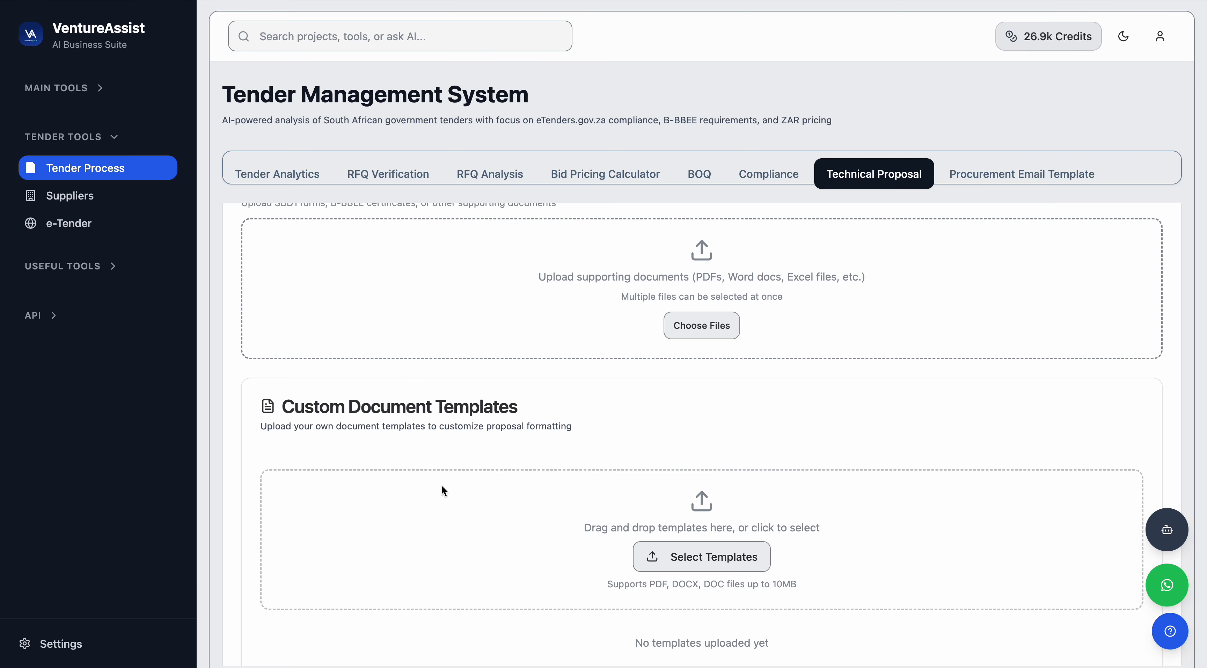
scroll(444, 491, down, 1)
scroll(444, 490, up, 3)
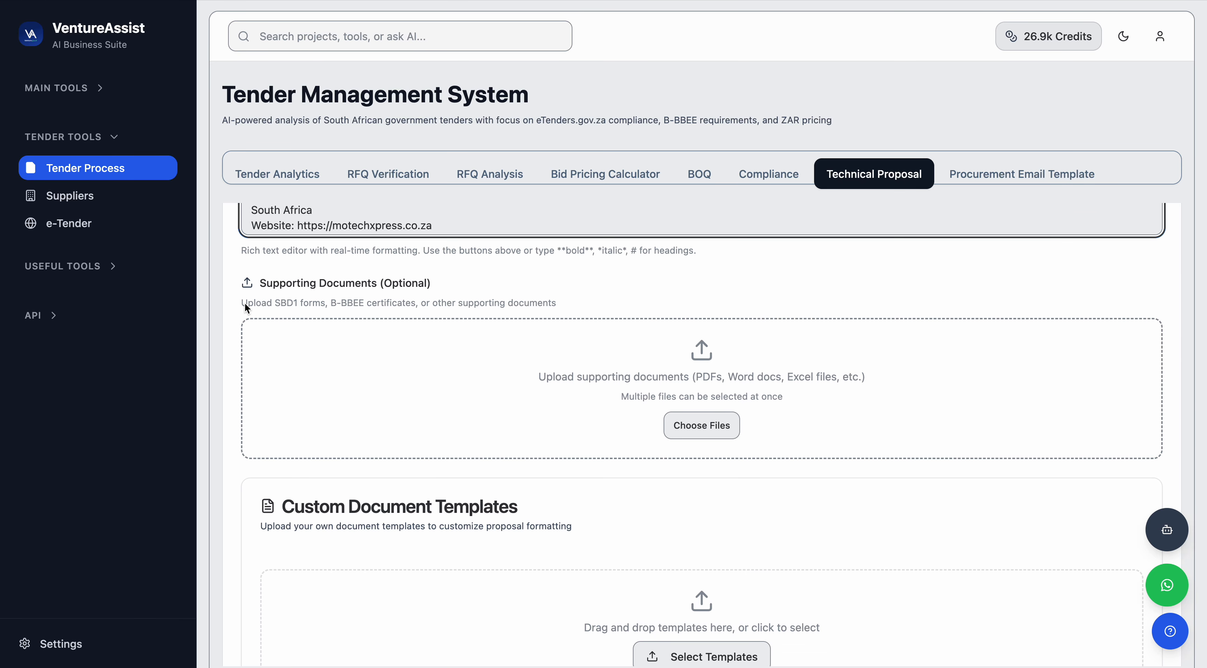
drag(243, 305, 481, 313)
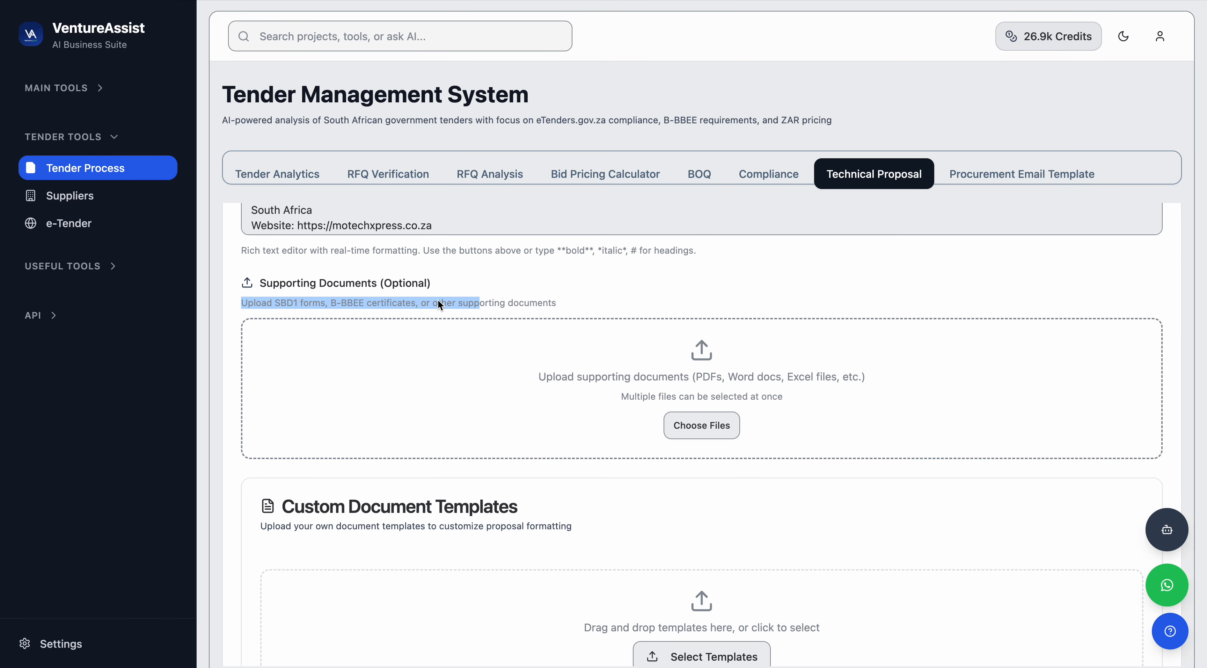
Upload BEE.pdf from Downloads as a supporting document.
click(674, 432)
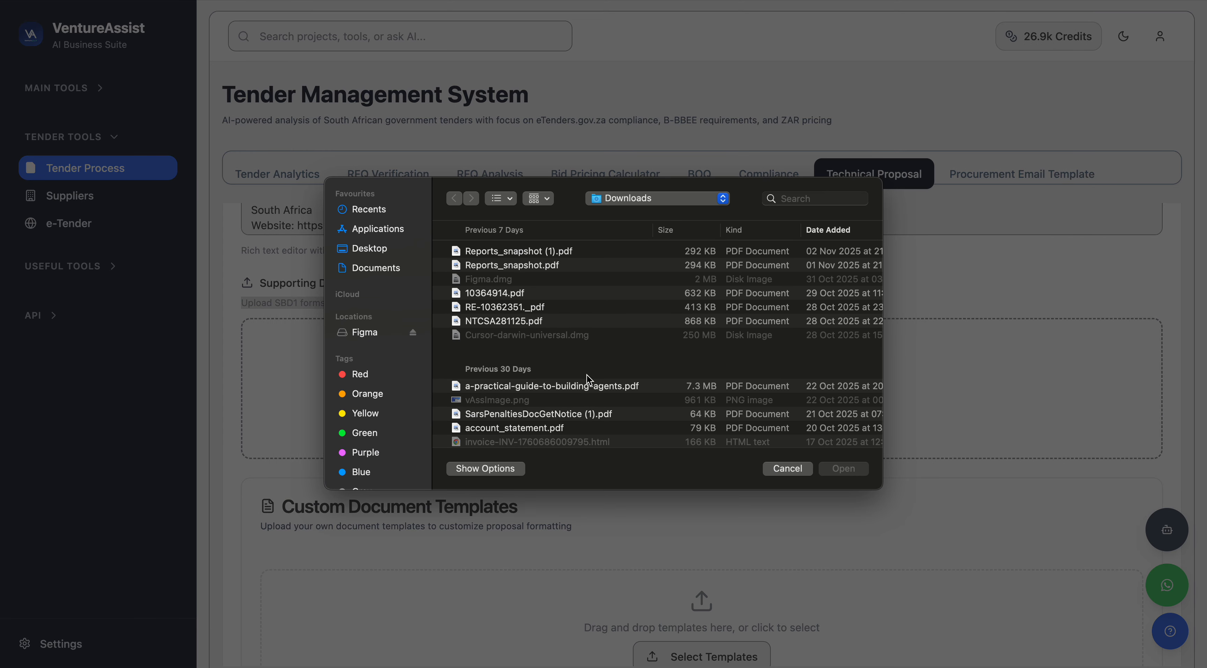
scroll(589, 379, down, 5)
scroll(585, 377, down, 10)
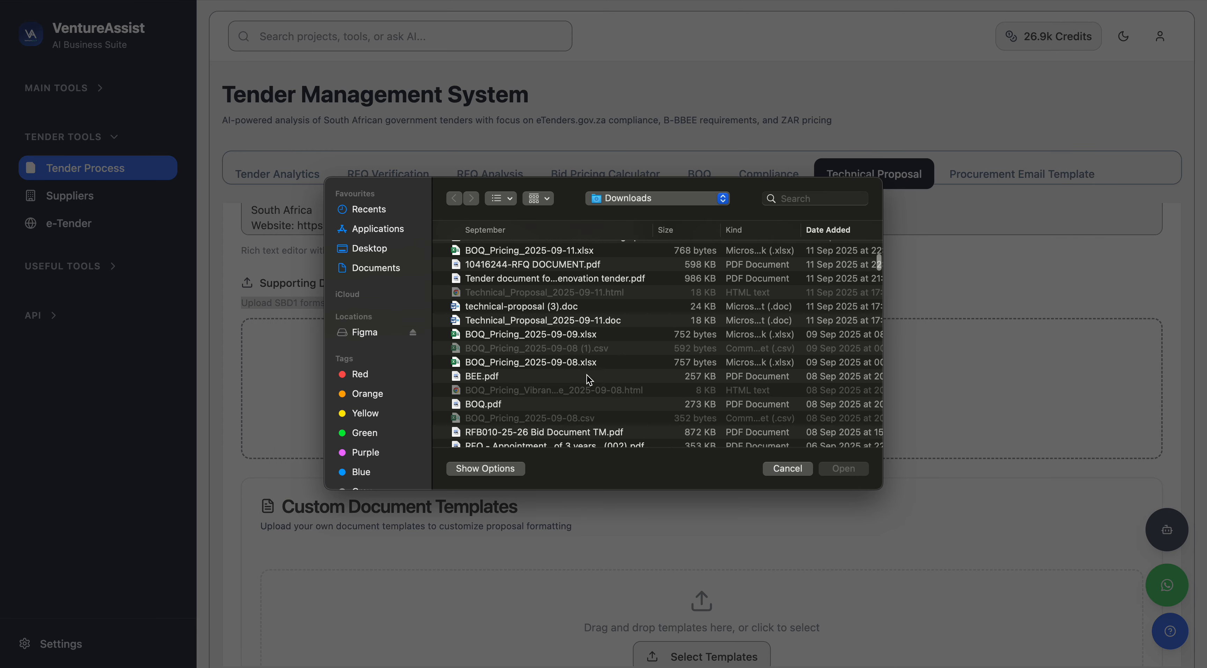
click(487, 375)
click(841, 469)
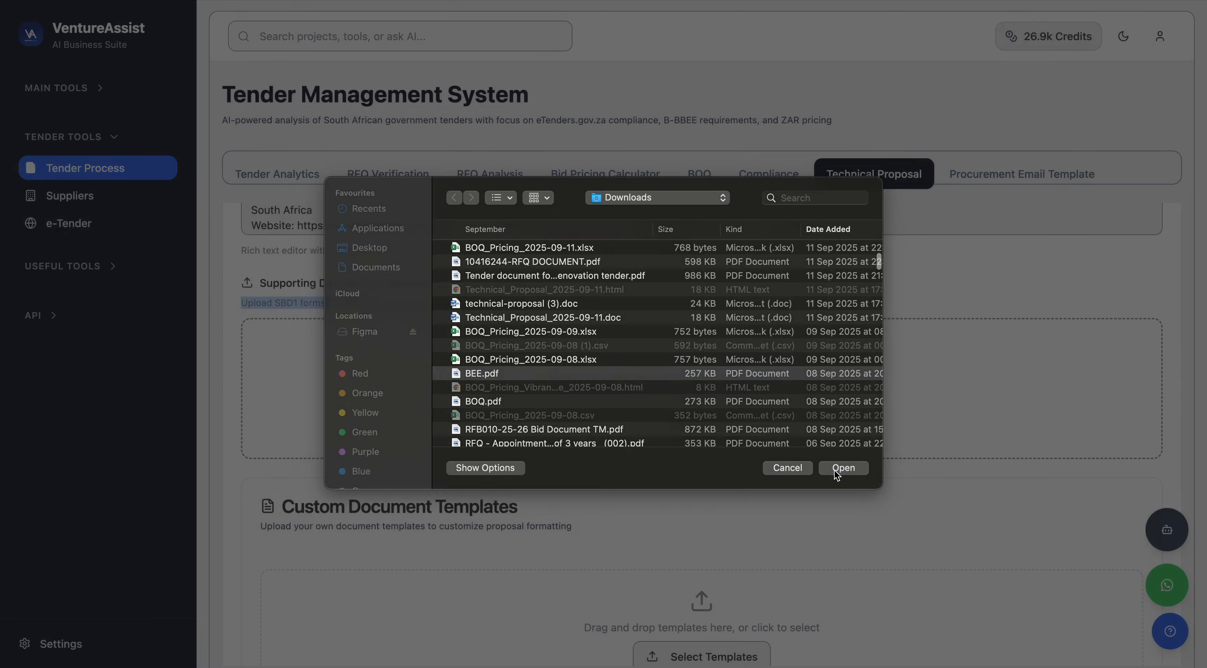
scroll(631, 552, down, 5)
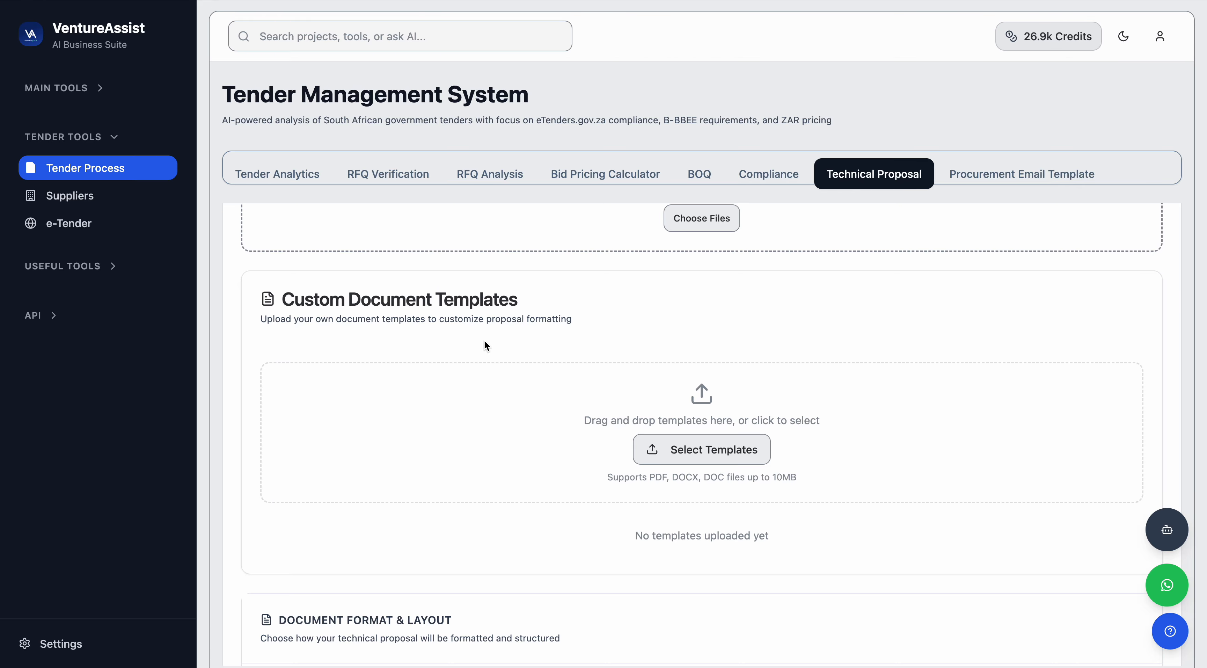
Browse the document format layouts and choose Consulting Standard.
scroll(485, 341, down, 5)
scroll(484, 341, down, 2)
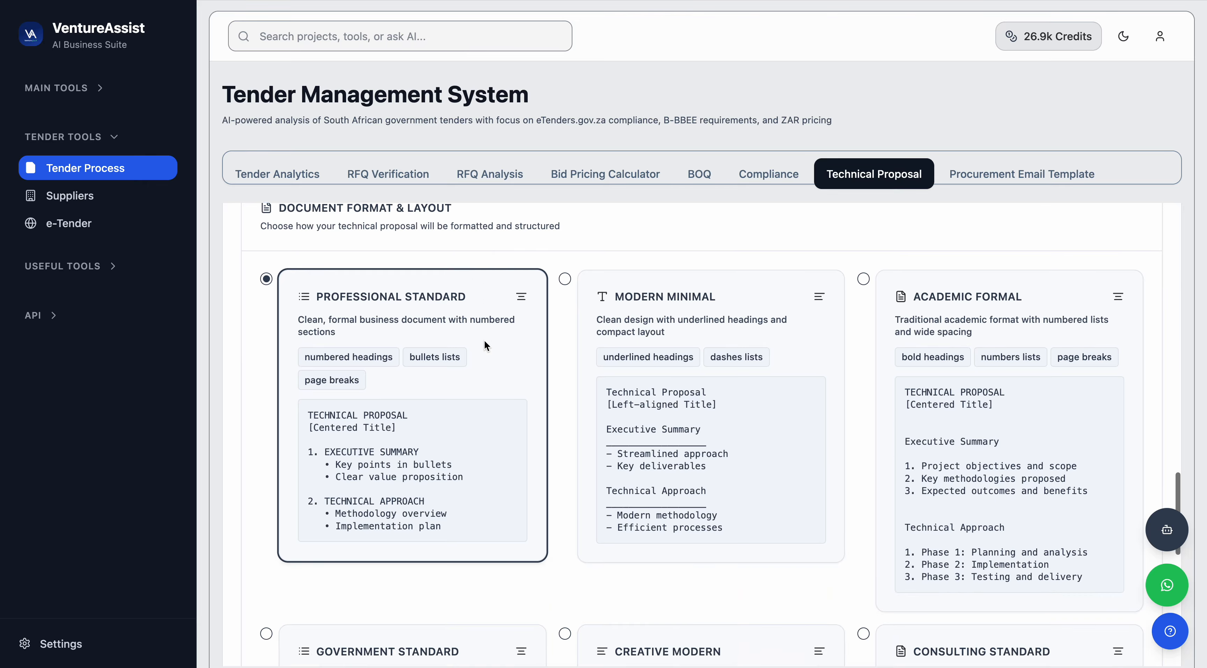
scroll(465, 340, up, 2)
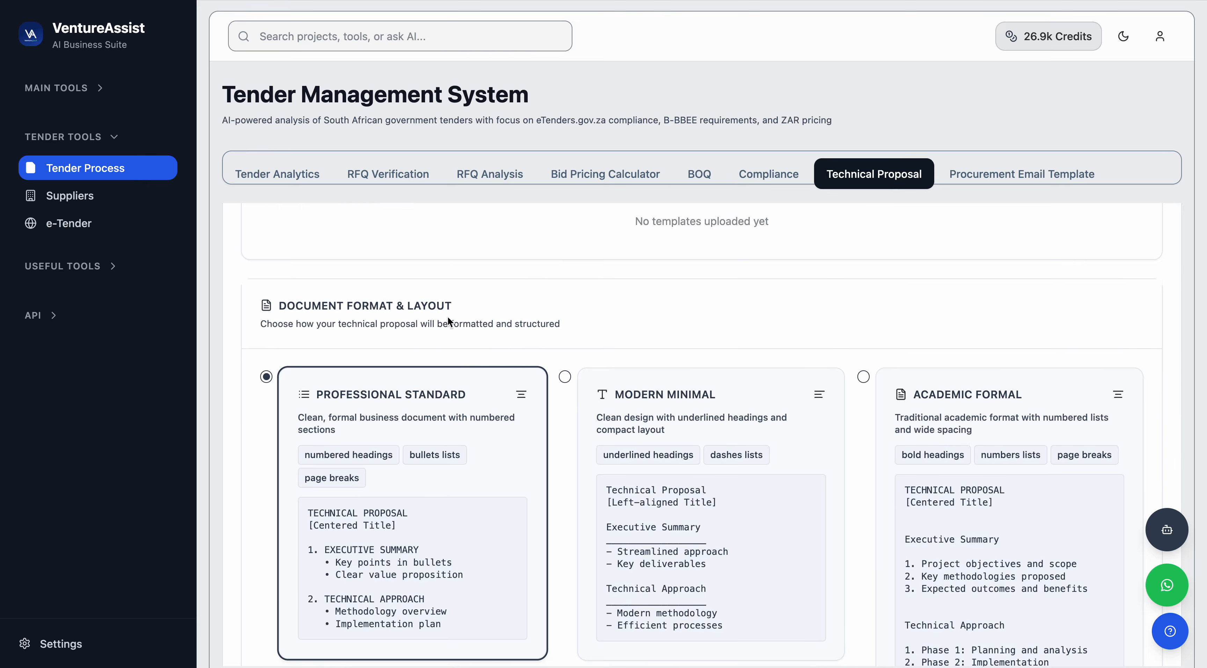
scroll(698, 430, down, 1)
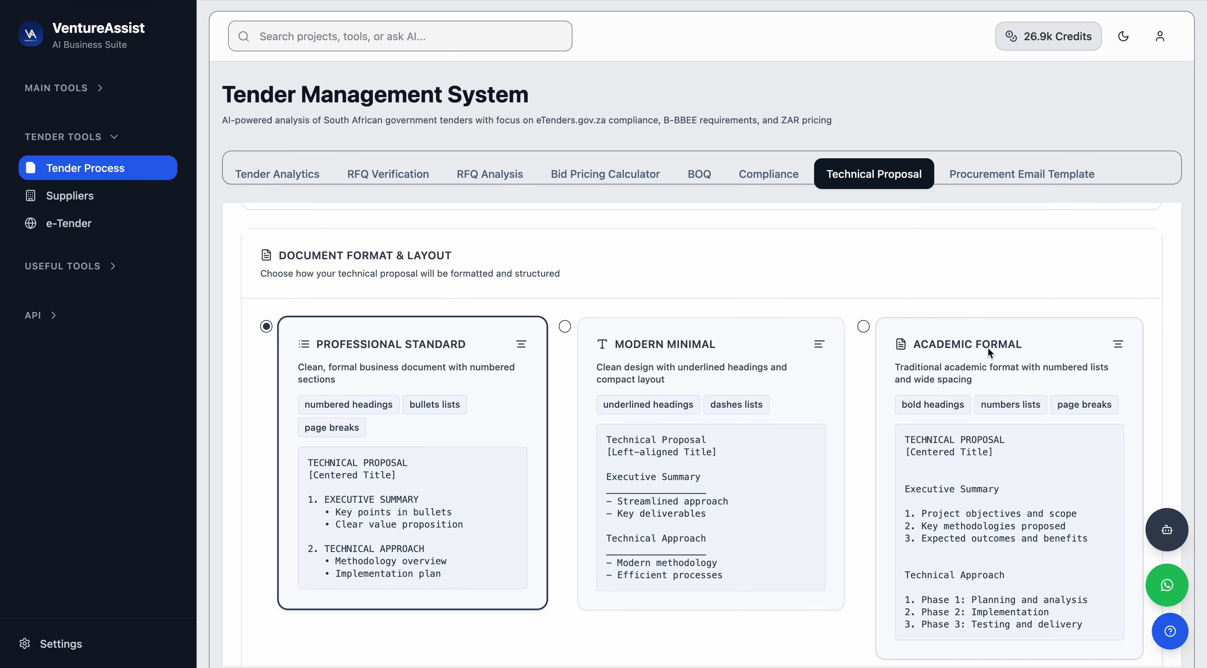
scroll(987, 347, down, 6)
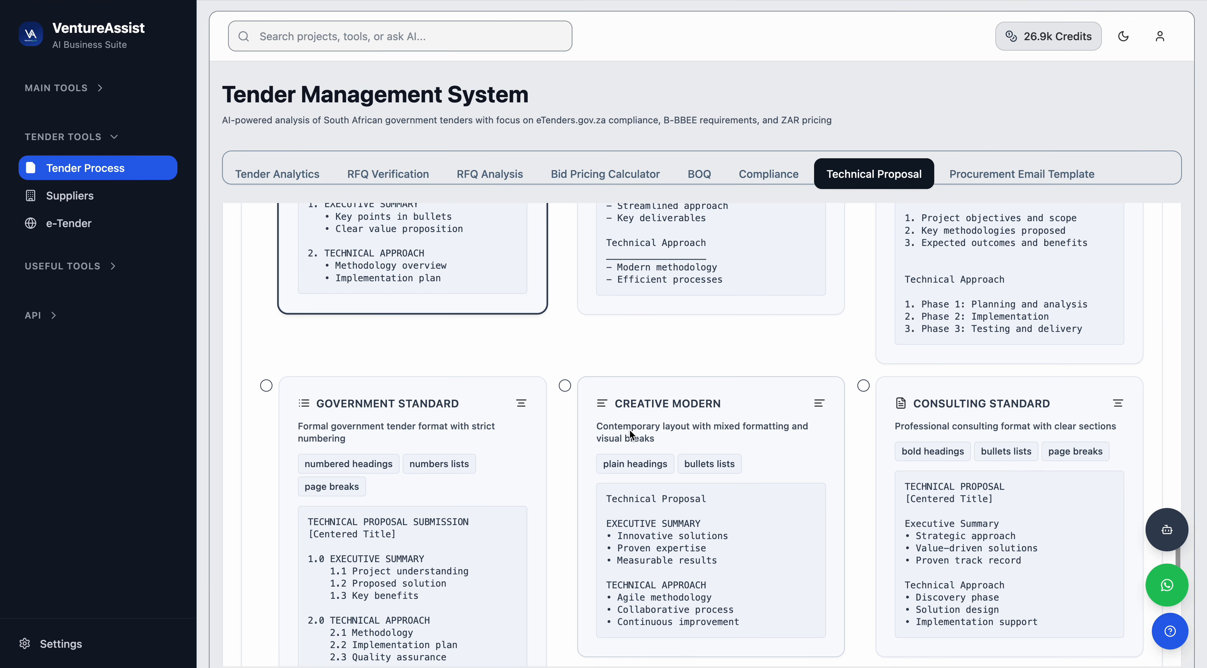
scroll(969, 415, down, 2)
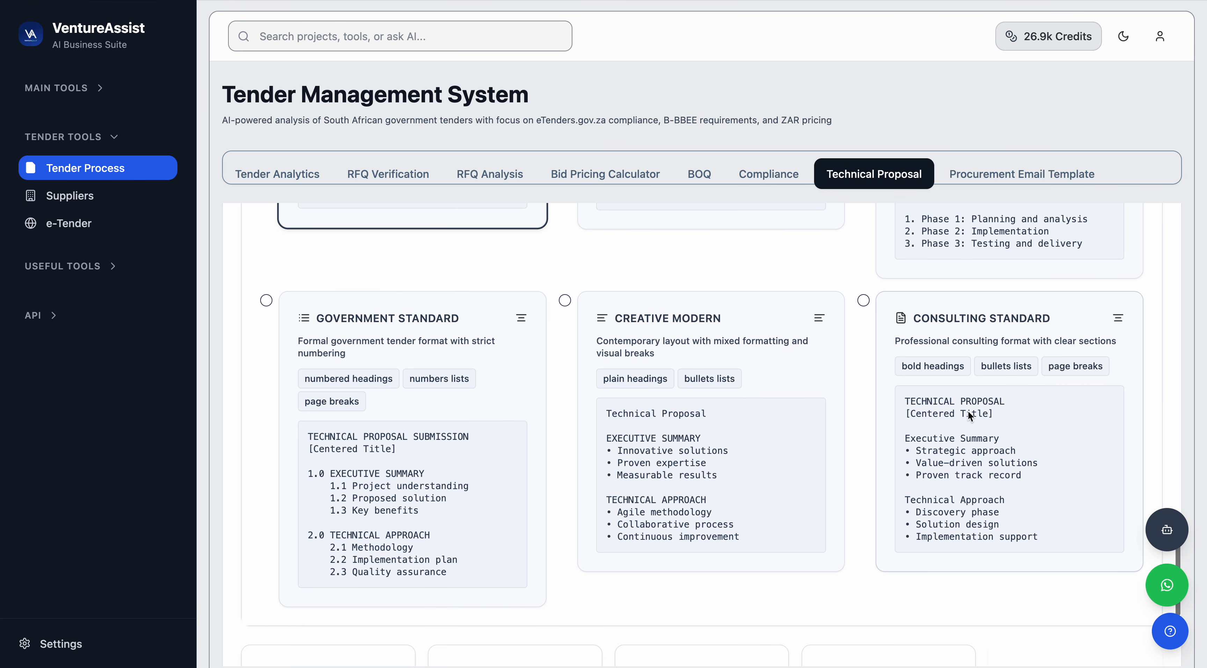
click(864, 299)
Set the proposal font to Arial and the document style to Modern Business.
scroll(880, 479, down, 2)
scroll(880, 474, down, 4)
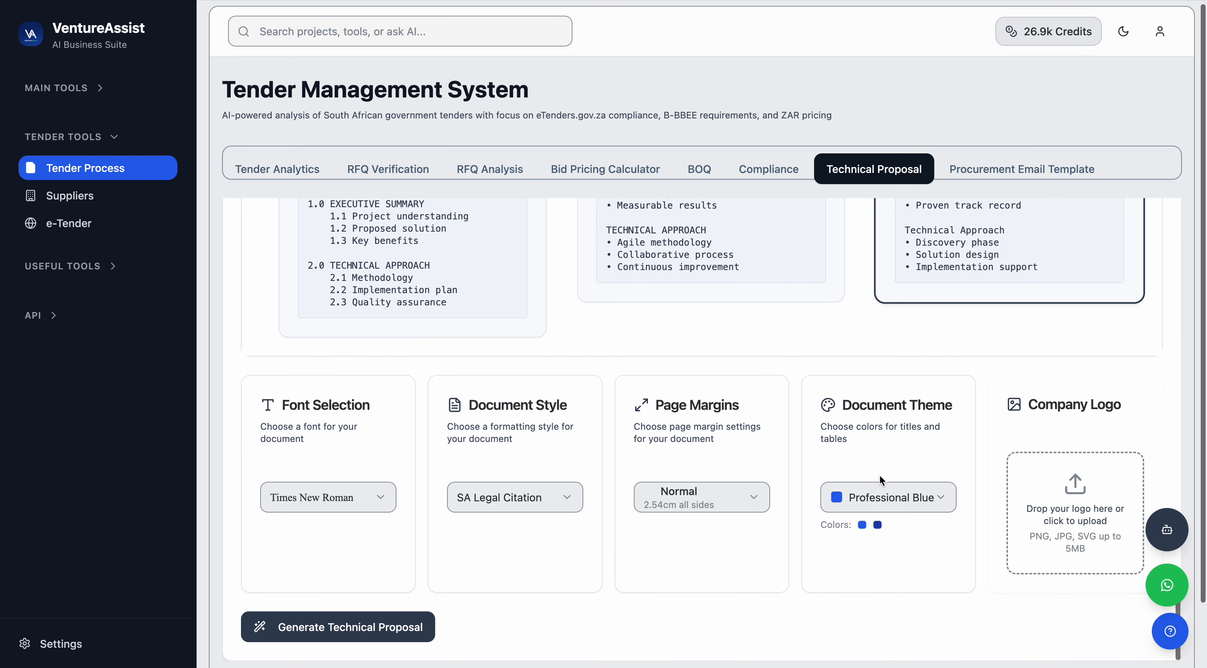
click(349, 499)
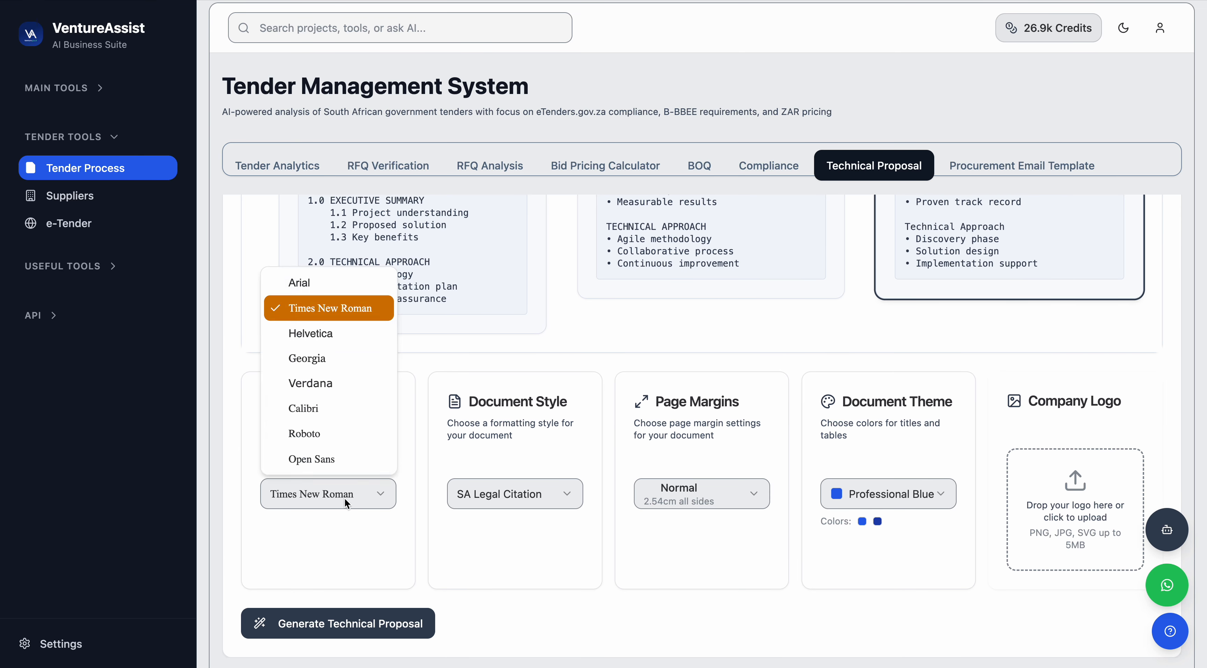
click(315, 283)
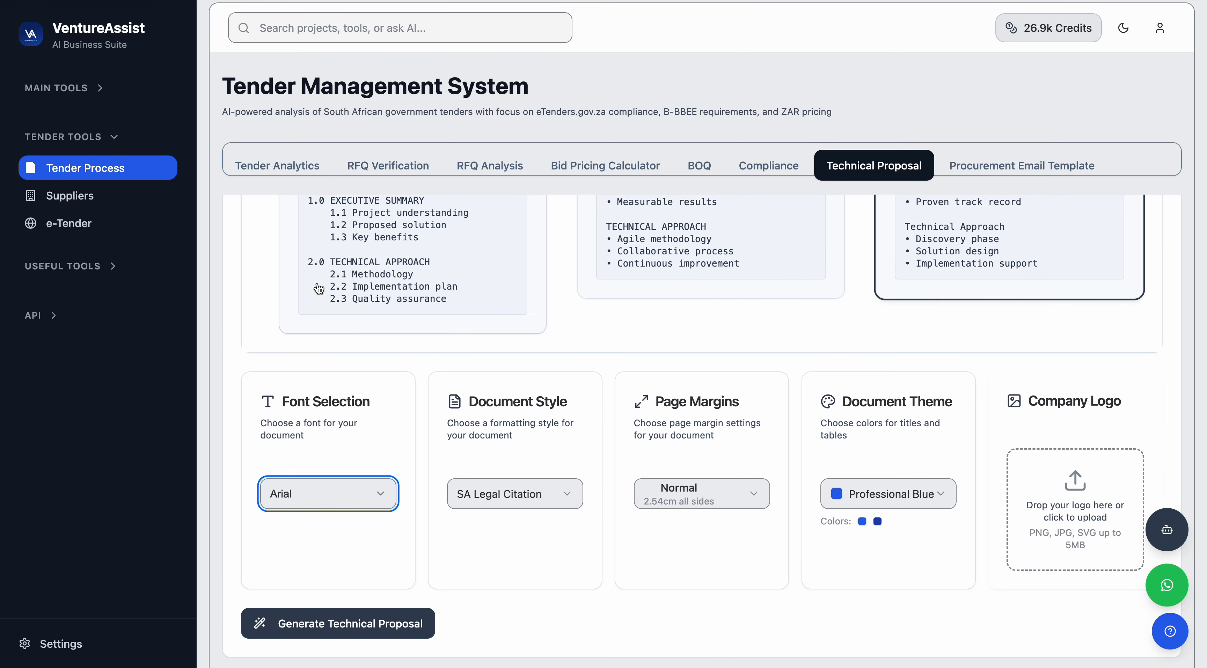
click(534, 487)
click(508, 315)
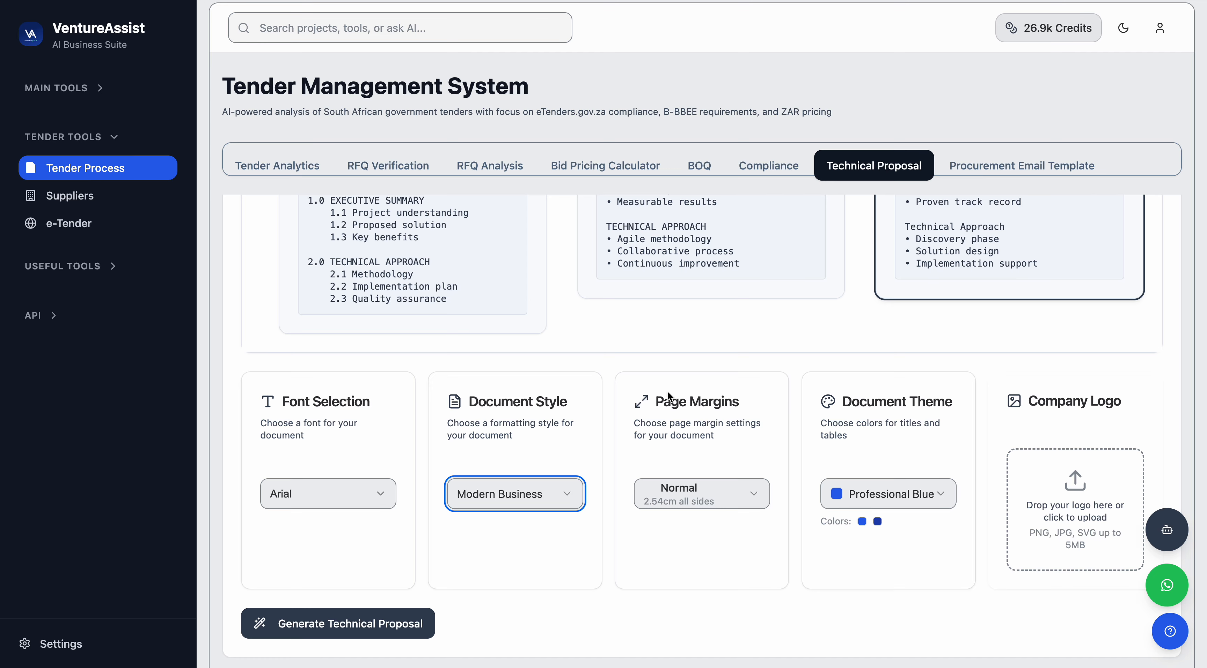
Generate the technical proposal.
scroll(826, 545, down, 2)
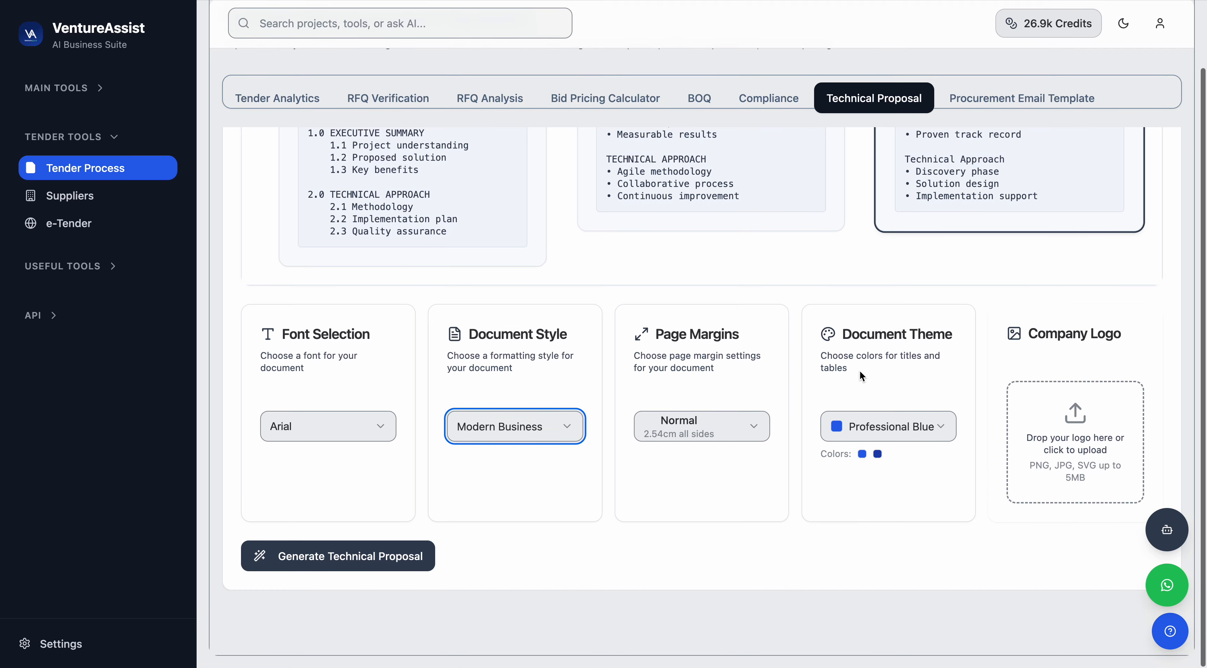
scroll(482, 589, down, 1)
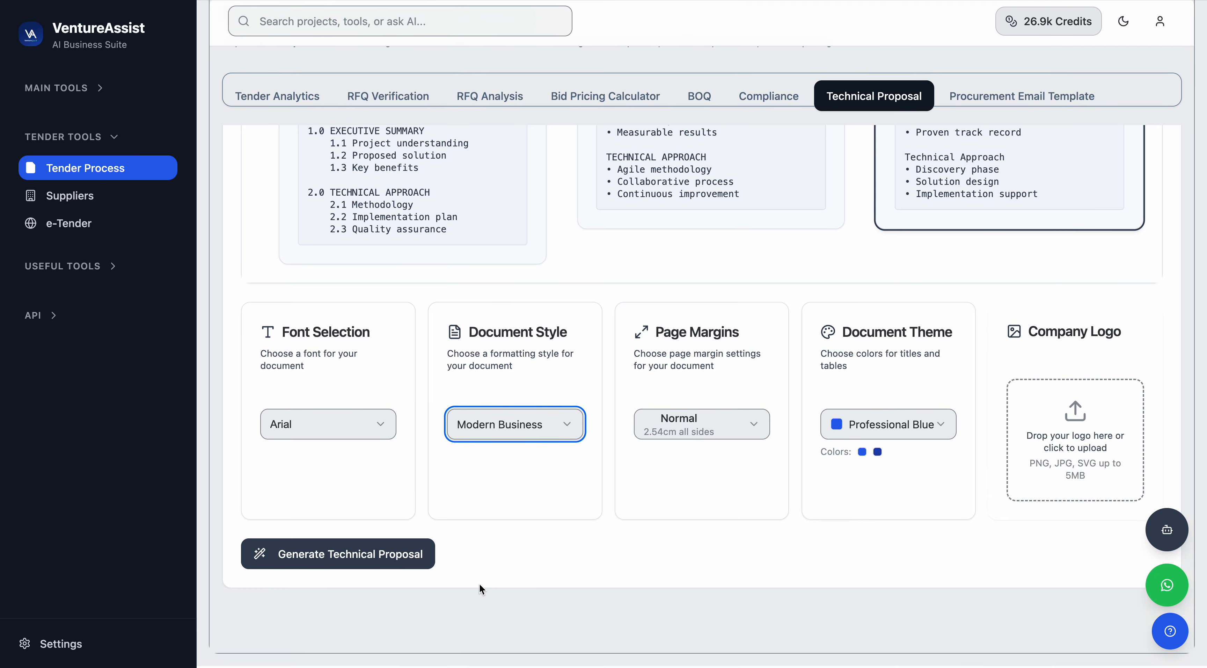
click(347, 561)
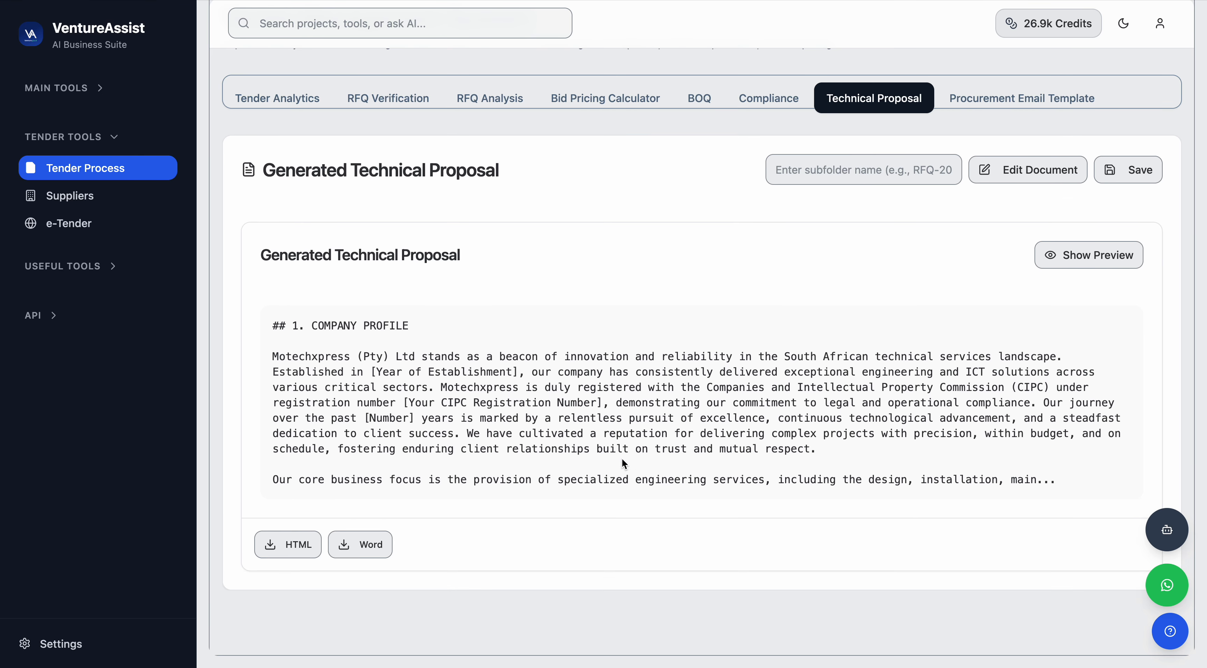
Show the formatted preview of the generated technical proposal.
scroll(486, 482, up, 3)
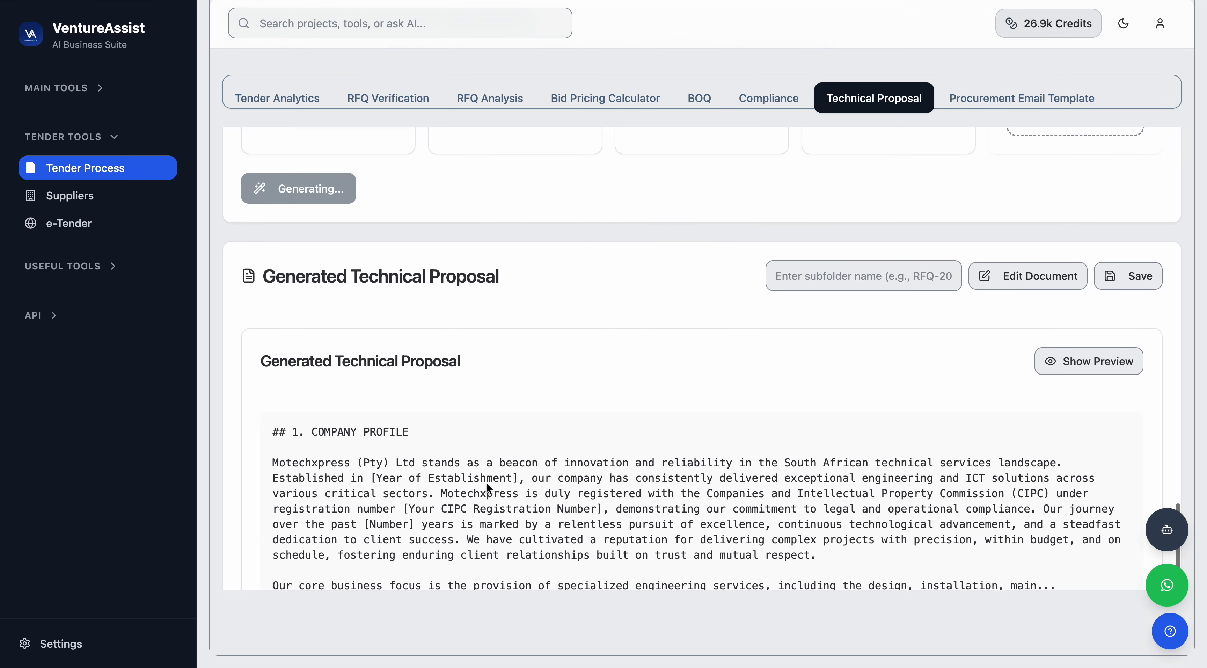
scroll(858, 324, down, 2)
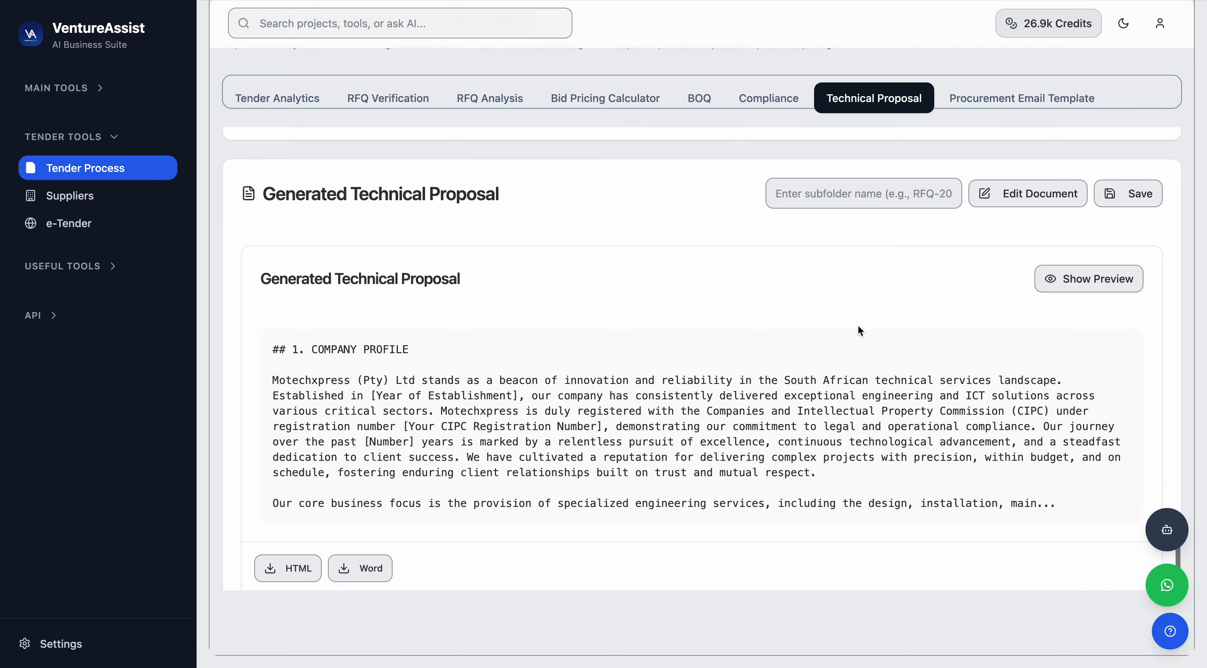
scroll(858, 329, up, 3)
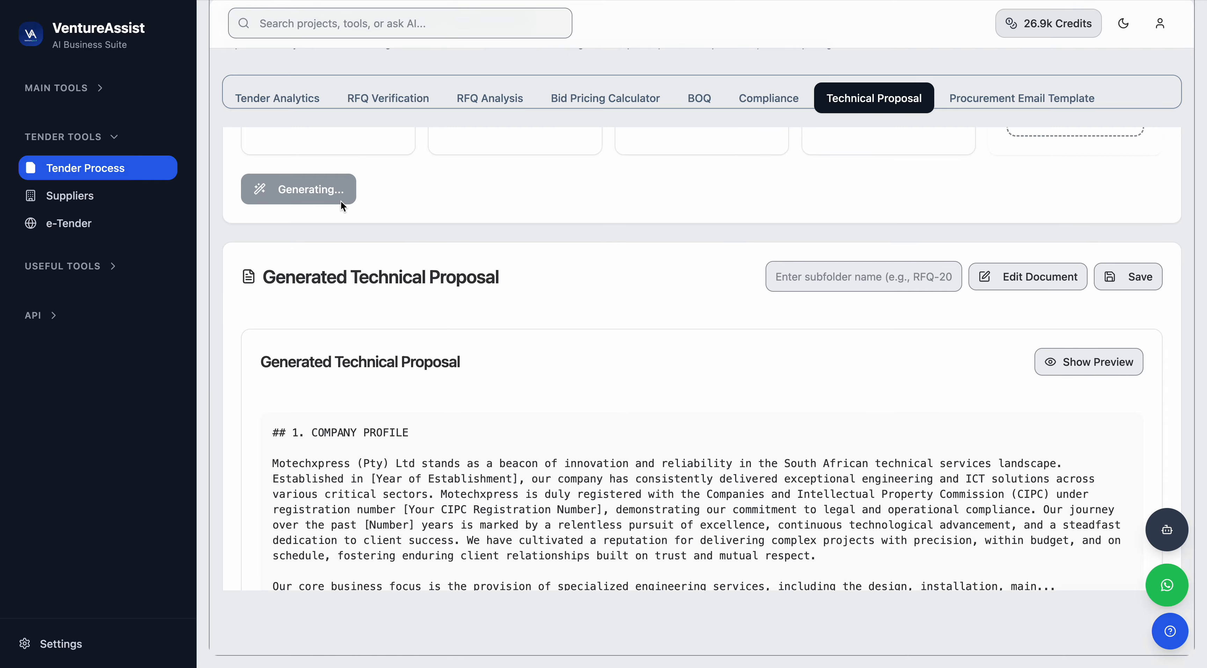
scroll(620, 309, down, 1)
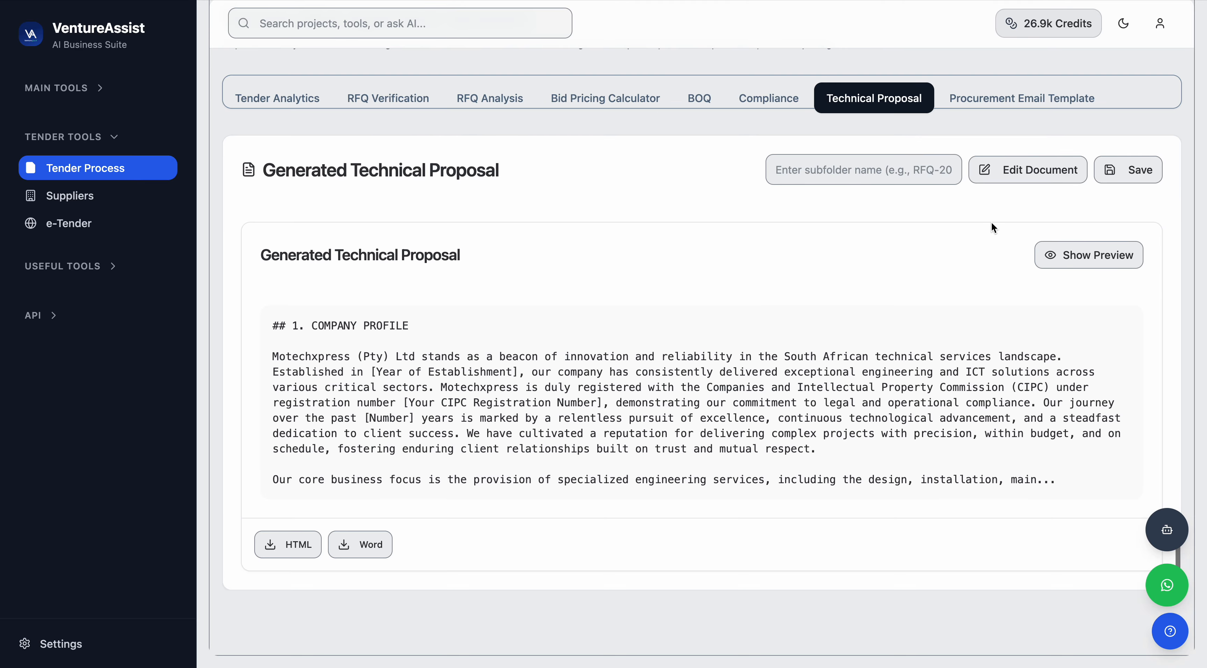
click(1047, 253)
scroll(755, 277, down, 3)
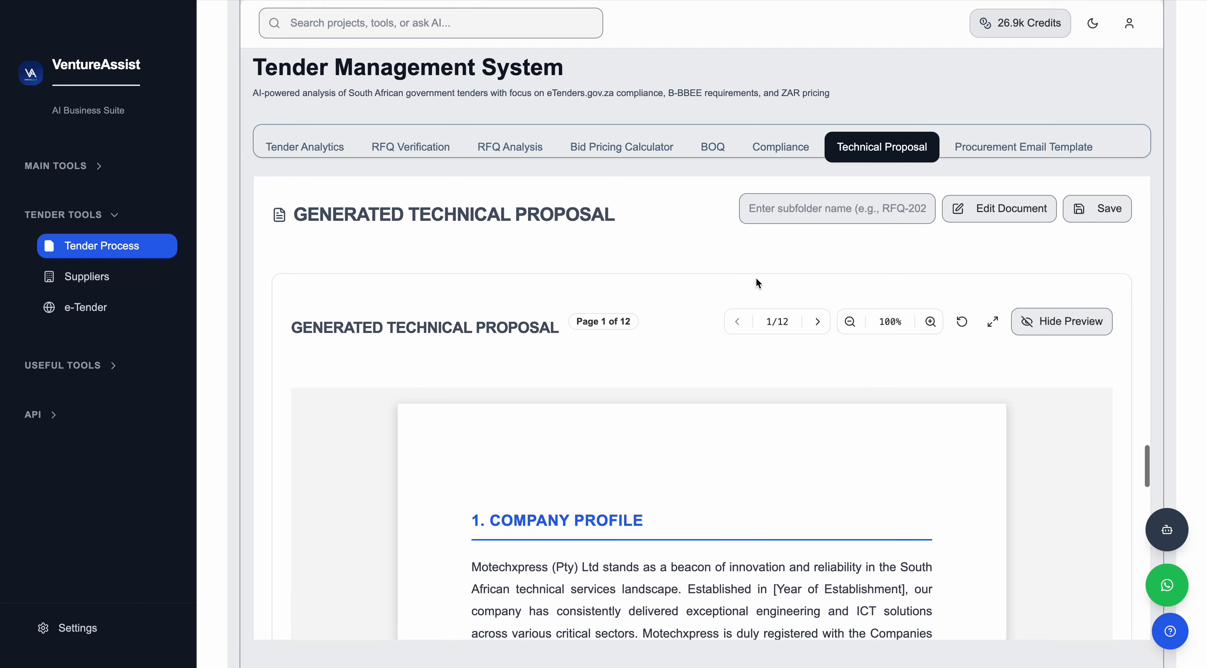
scroll(756, 277, up, 3)
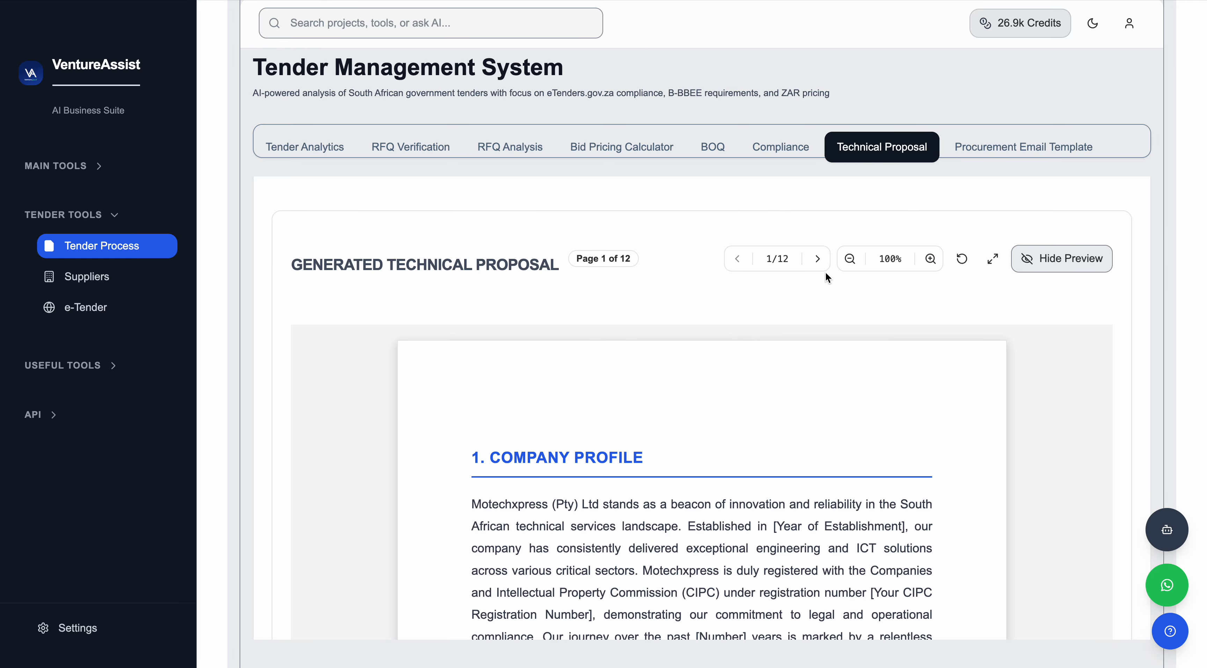
Page through the proposal preview to review its sections.
click(812, 259)
click(812, 261)
click(812, 262)
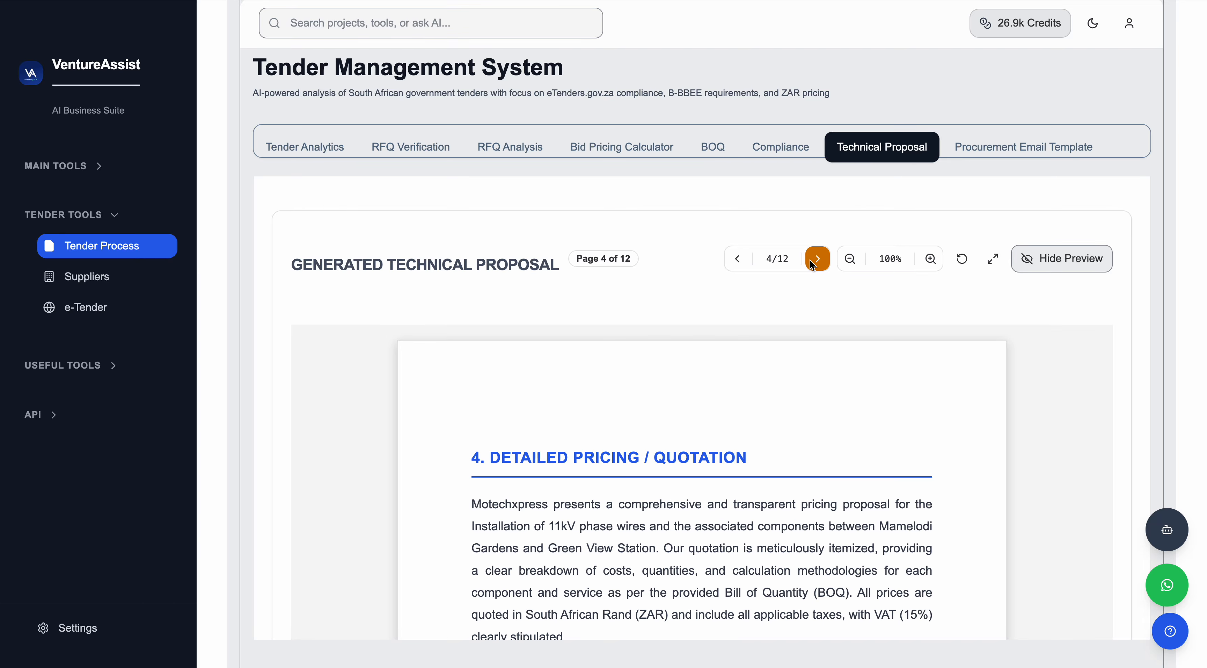
click(812, 262)
scroll(776, 311, up, 3)
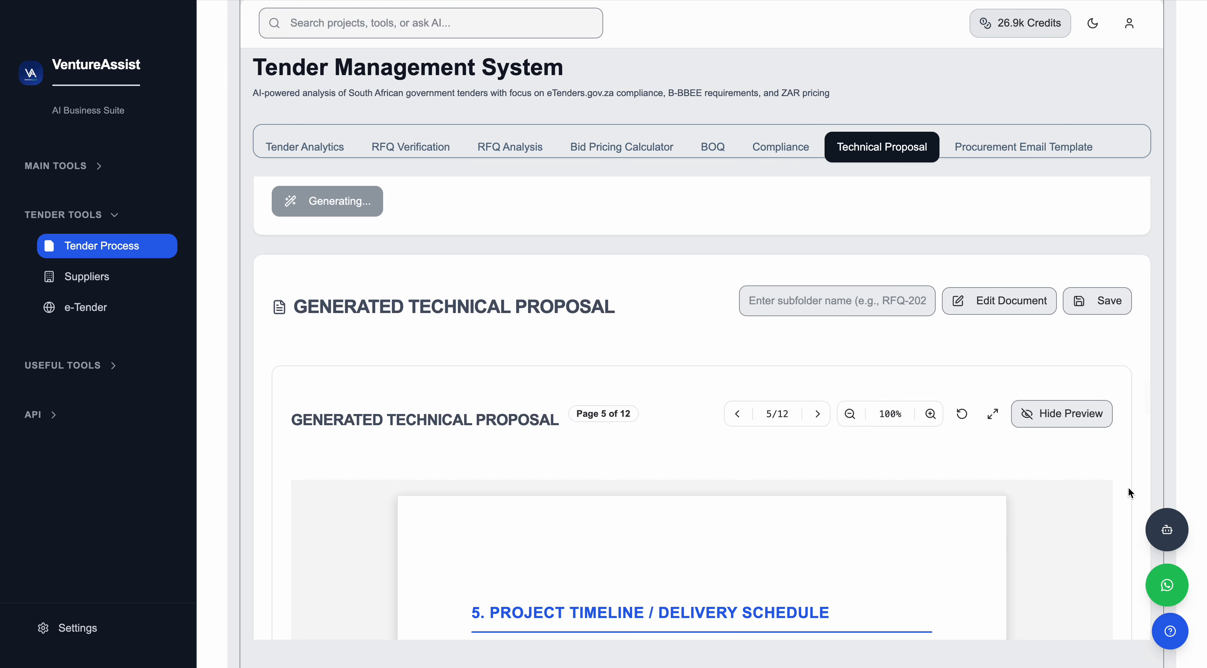
scroll(1129, 377, down, 15)
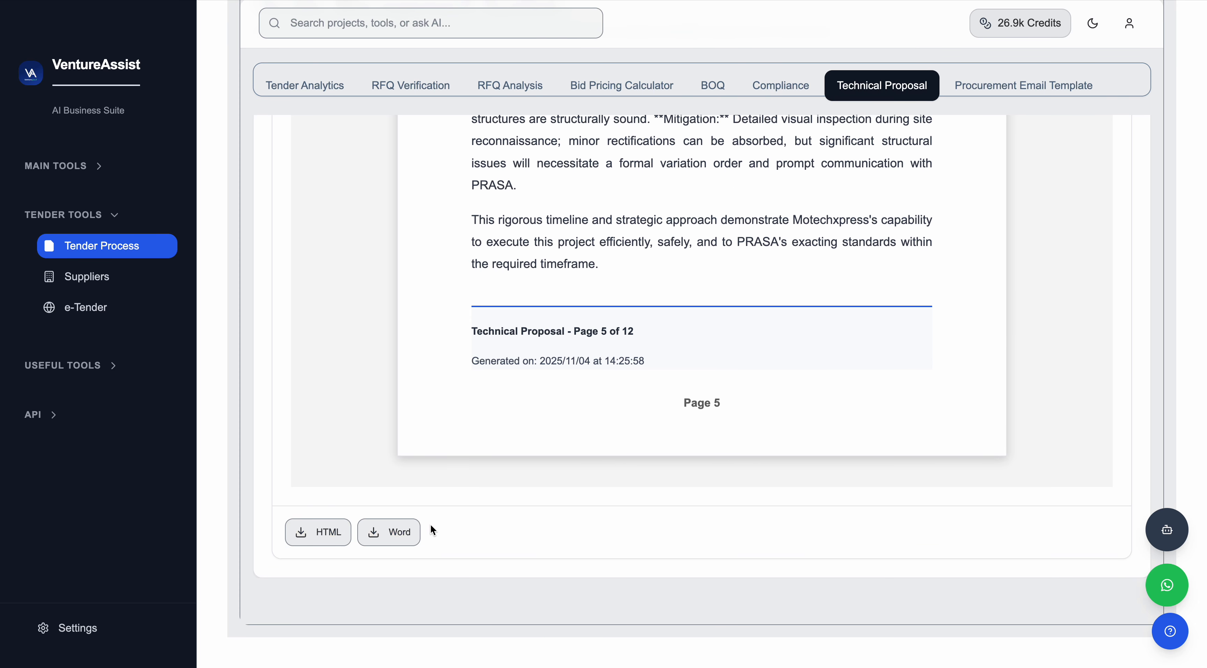
scroll(1133, 383, up, 20)
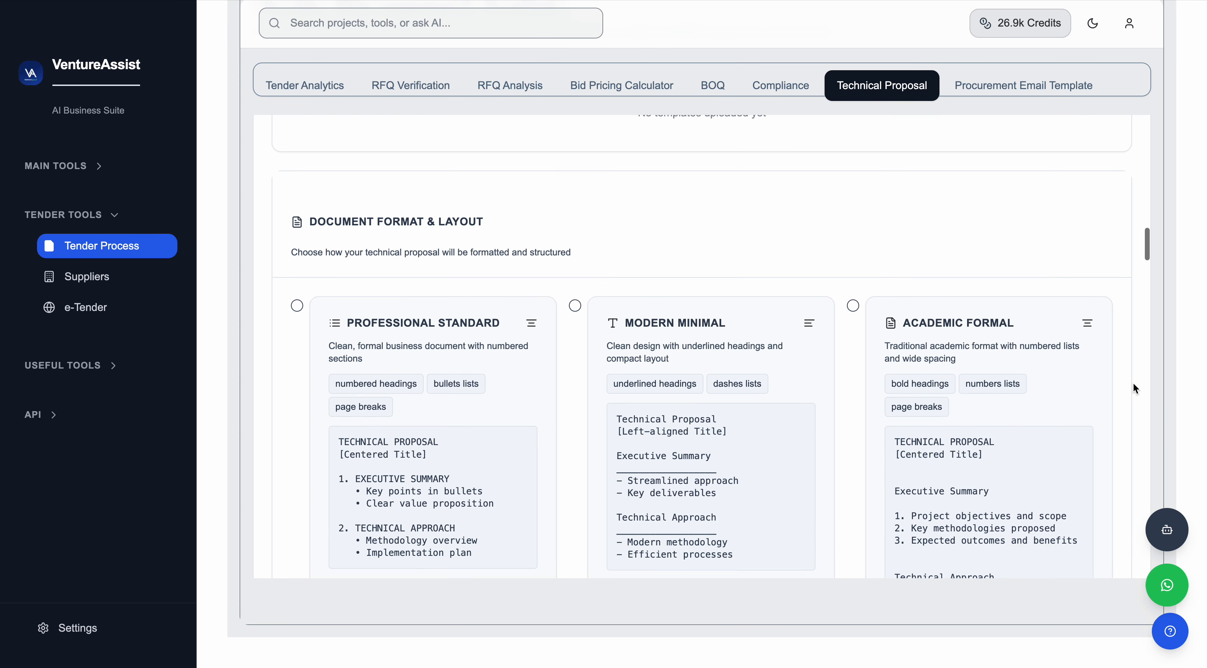
scroll(1133, 382, down, 8)
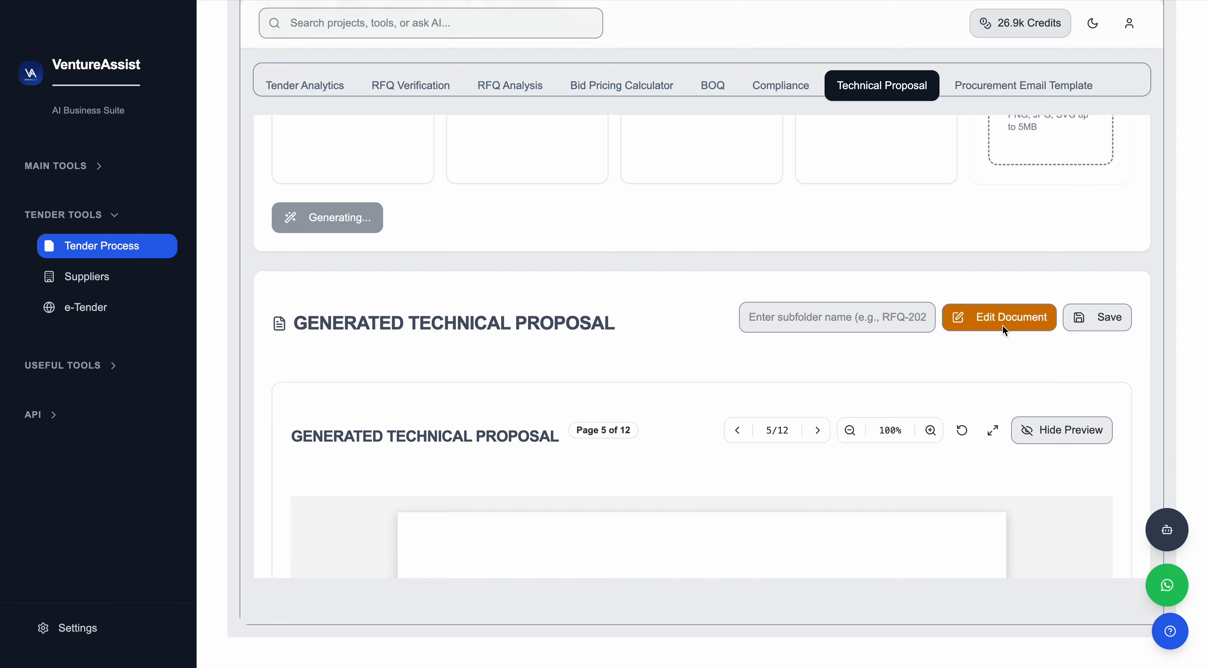
Open the proposal in the document editor and test typing characters into the 1. COMPANY PROFILE heading, removing them again.
click(1003, 324)
scroll(684, 281, down, 12)
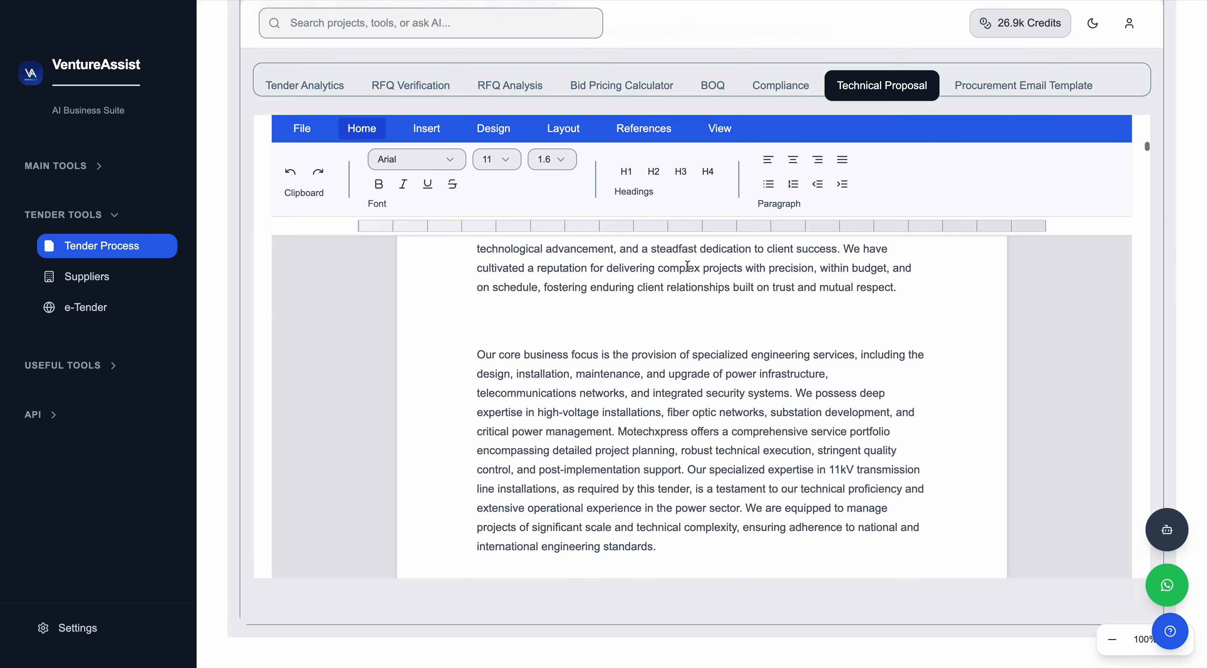
scroll(674, 309, up, 2)
scroll(671, 305, up, 7)
scroll(671, 303, down, 2)
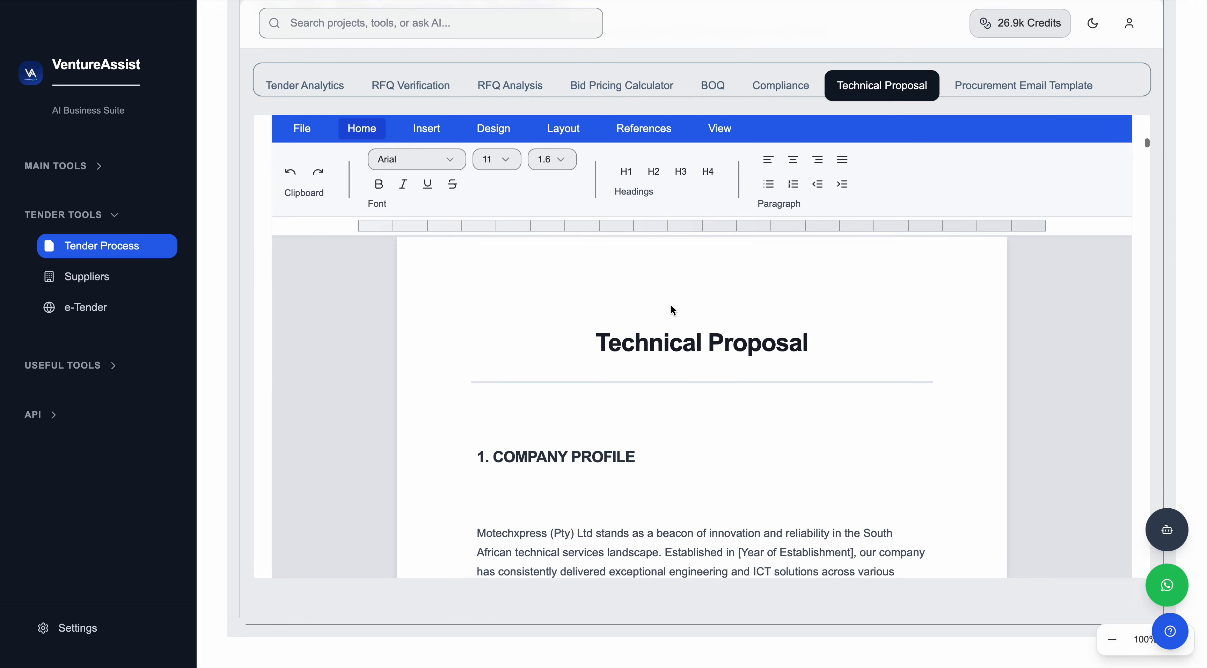
click(512, 450)
key(BackSpace)
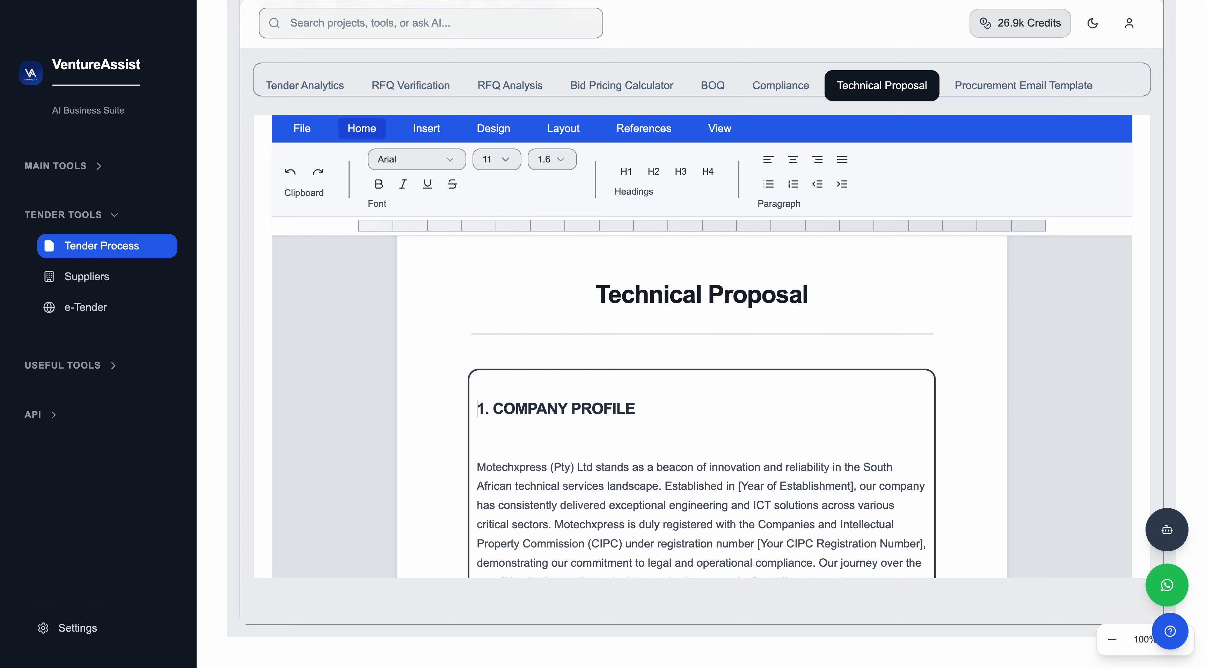
click(636, 406)
text(t)
key(Home)
text(e)
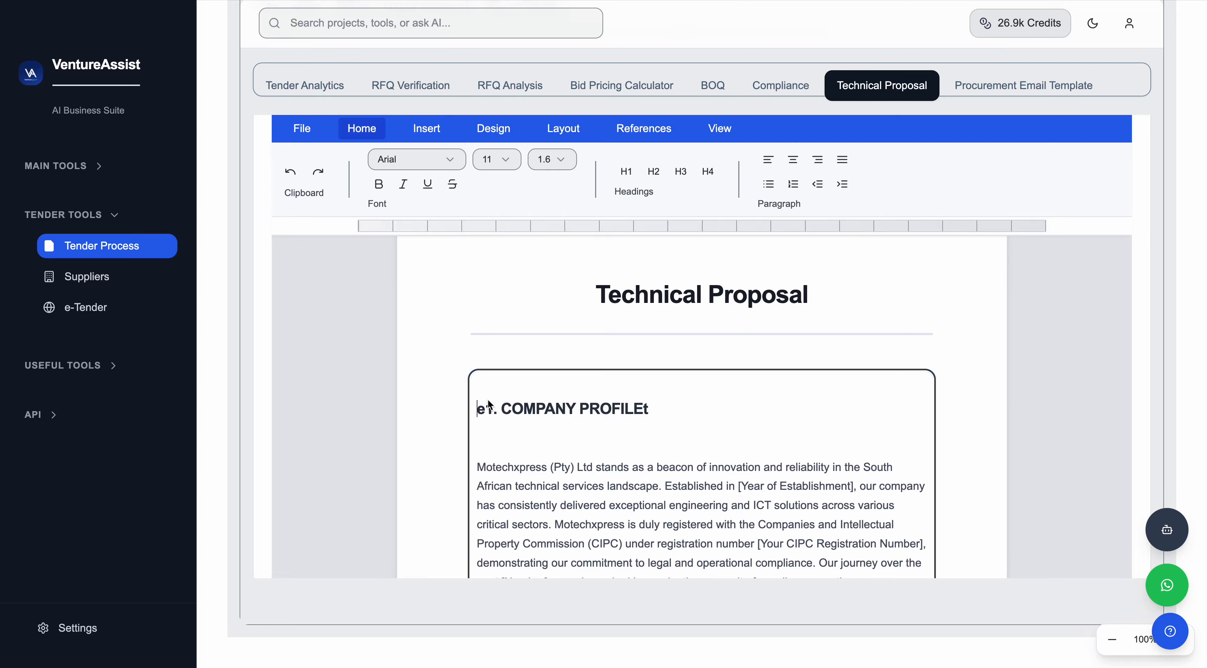
key(Delete)
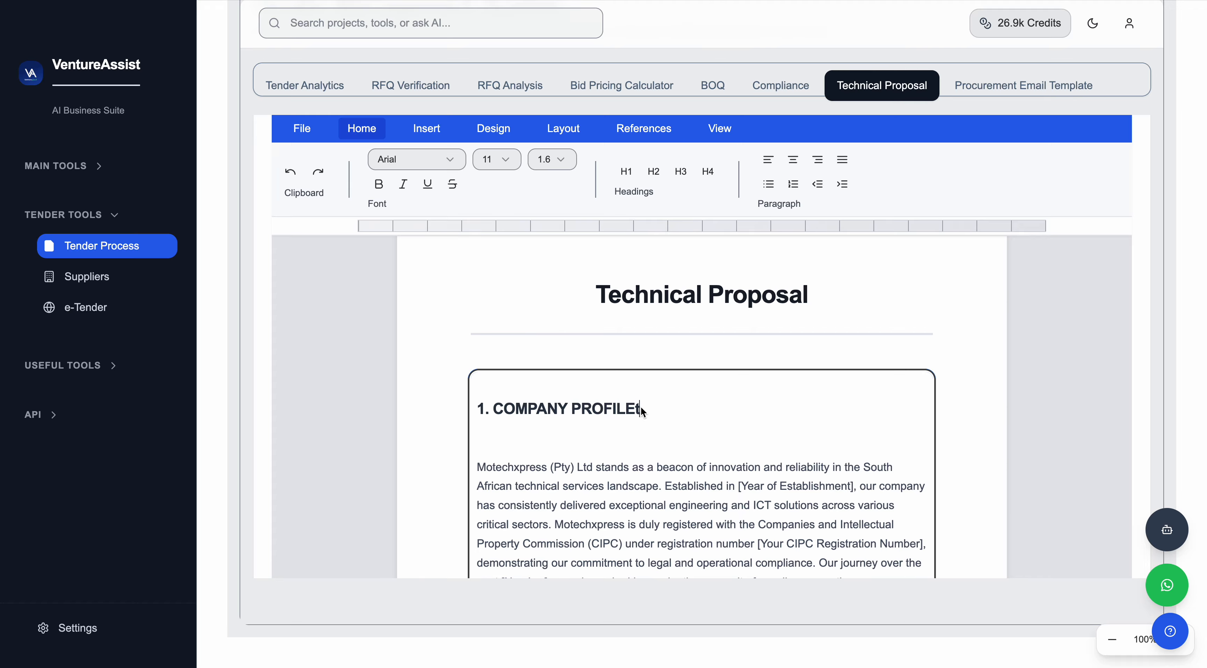
key(BackSpace)
Scroll through the proposal in the editor to review its sections.
scroll(581, 346, down, 10)
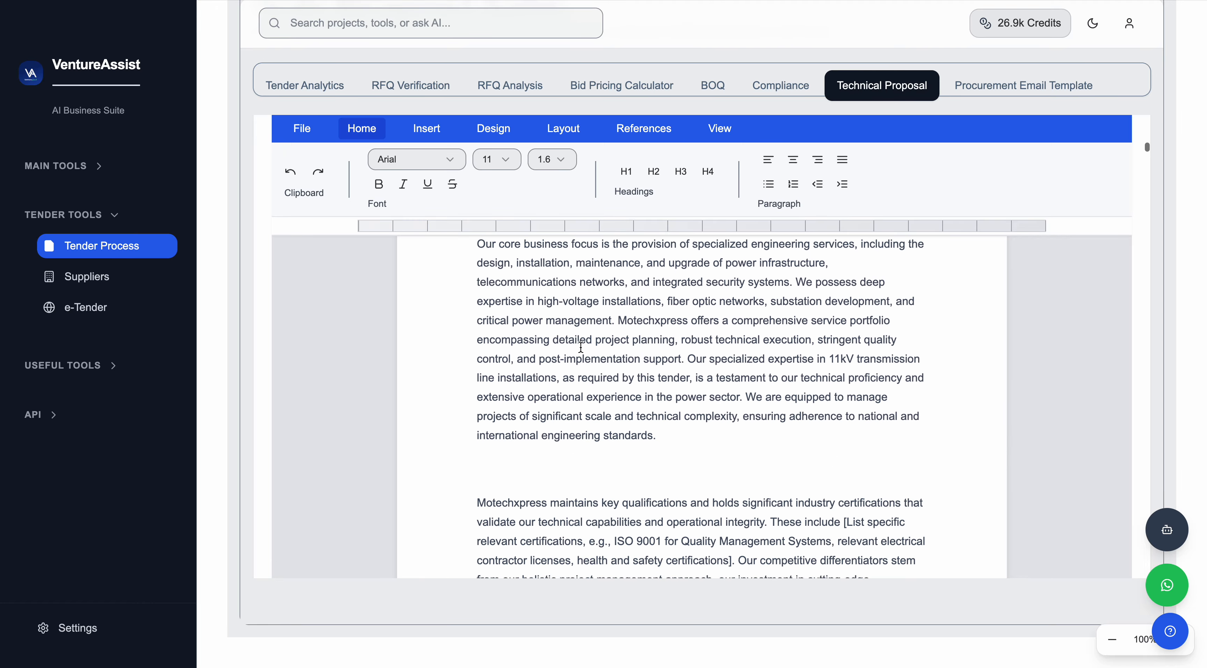
scroll(581, 346, down, 15)
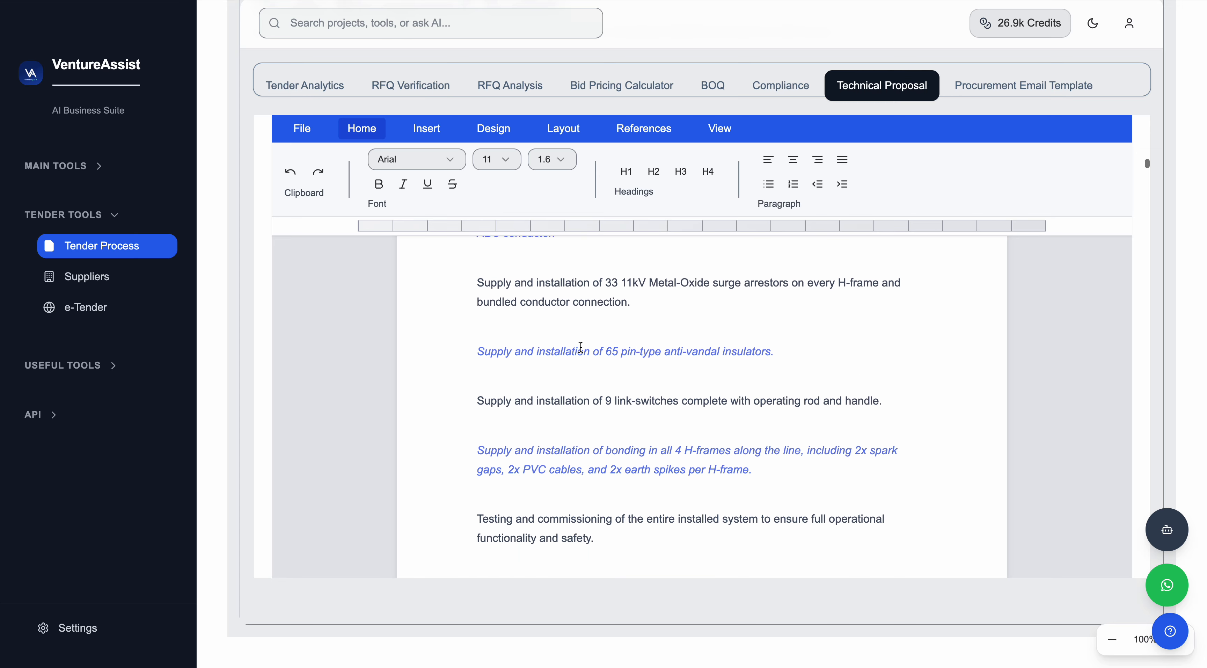
scroll(581, 347, down, 15)
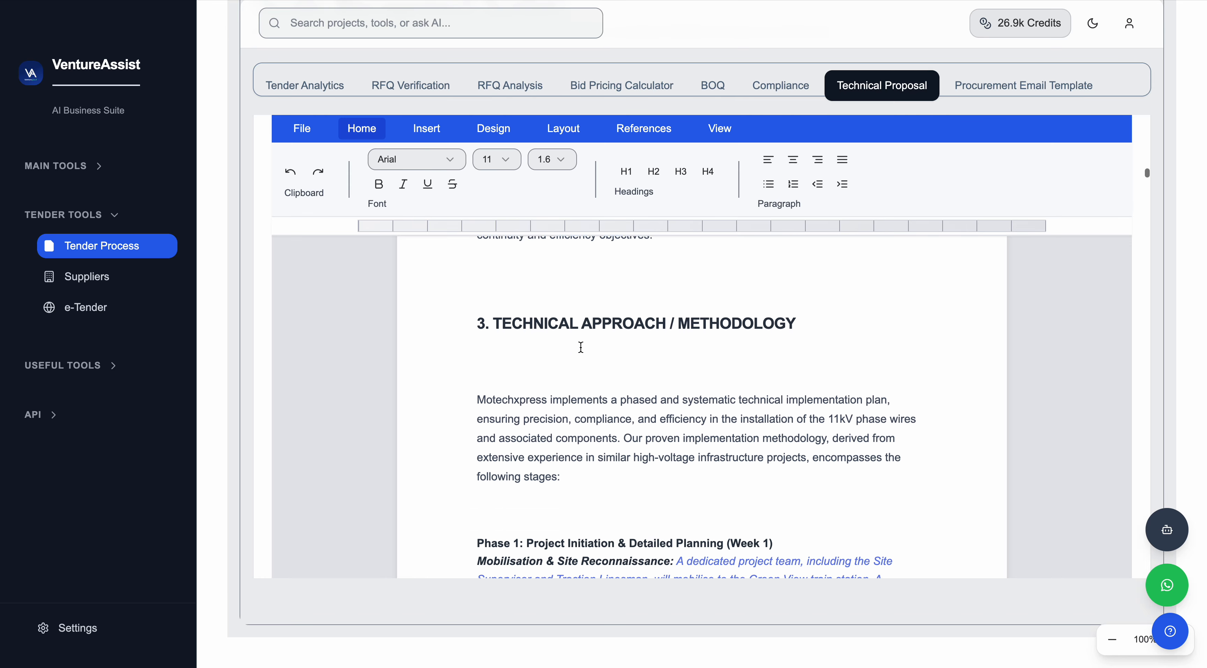
scroll(582, 347, down, 15)
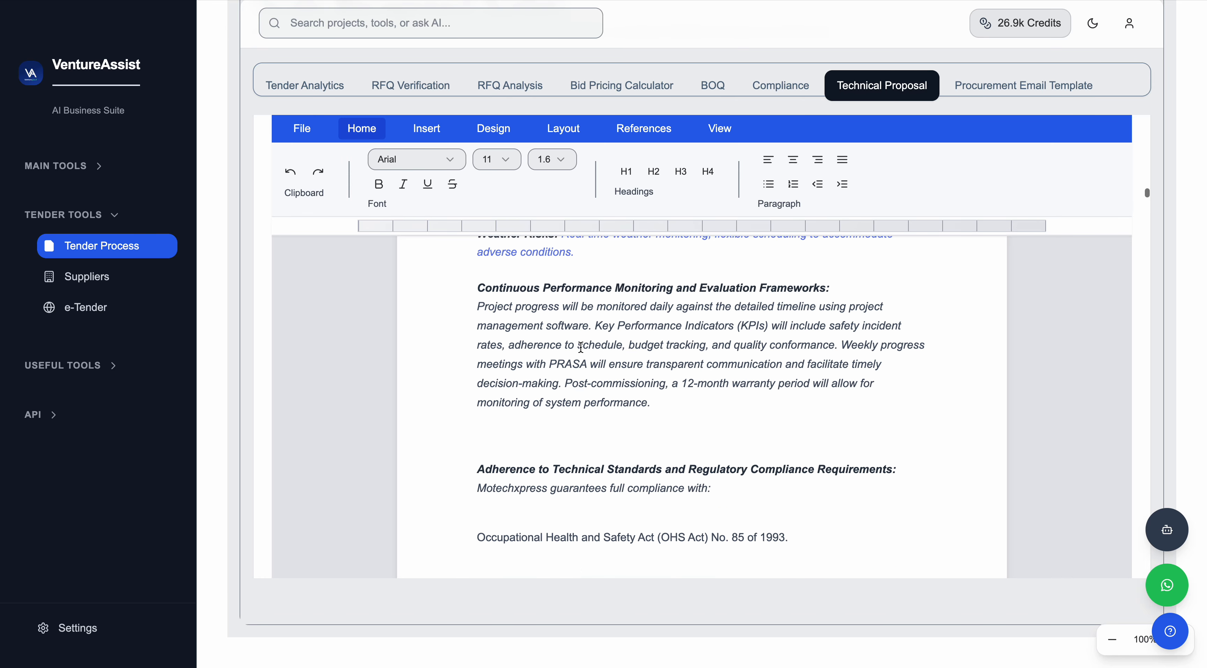
scroll(582, 347, down, 15)
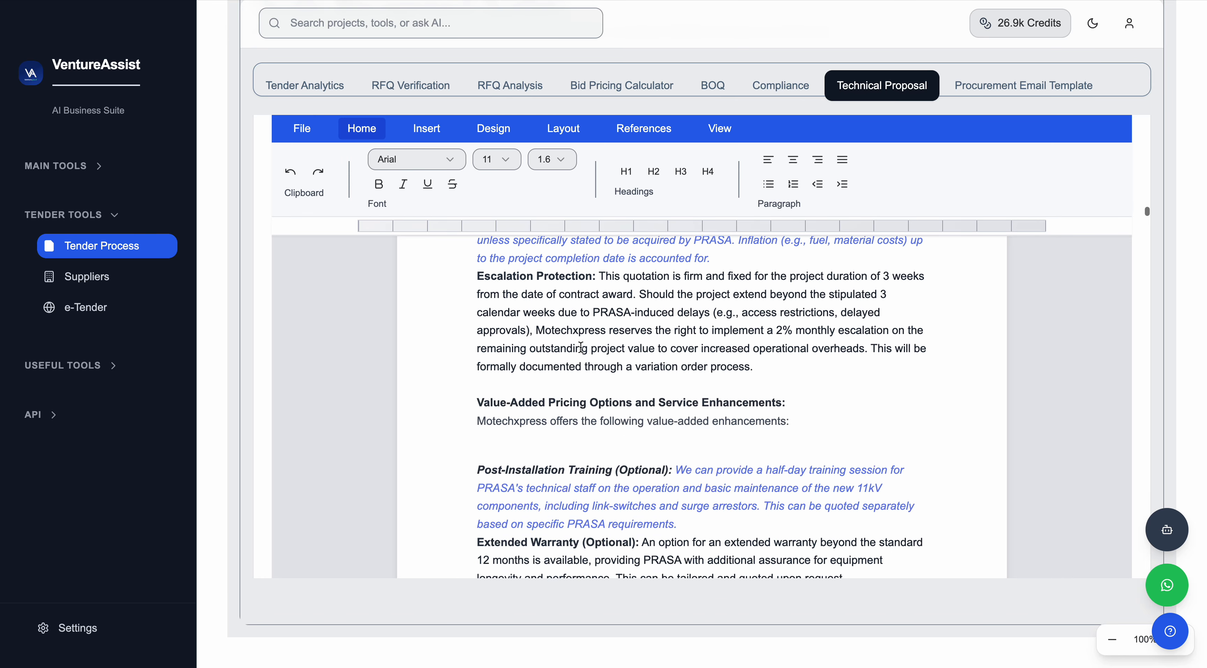
scroll(582, 347, down, 15)
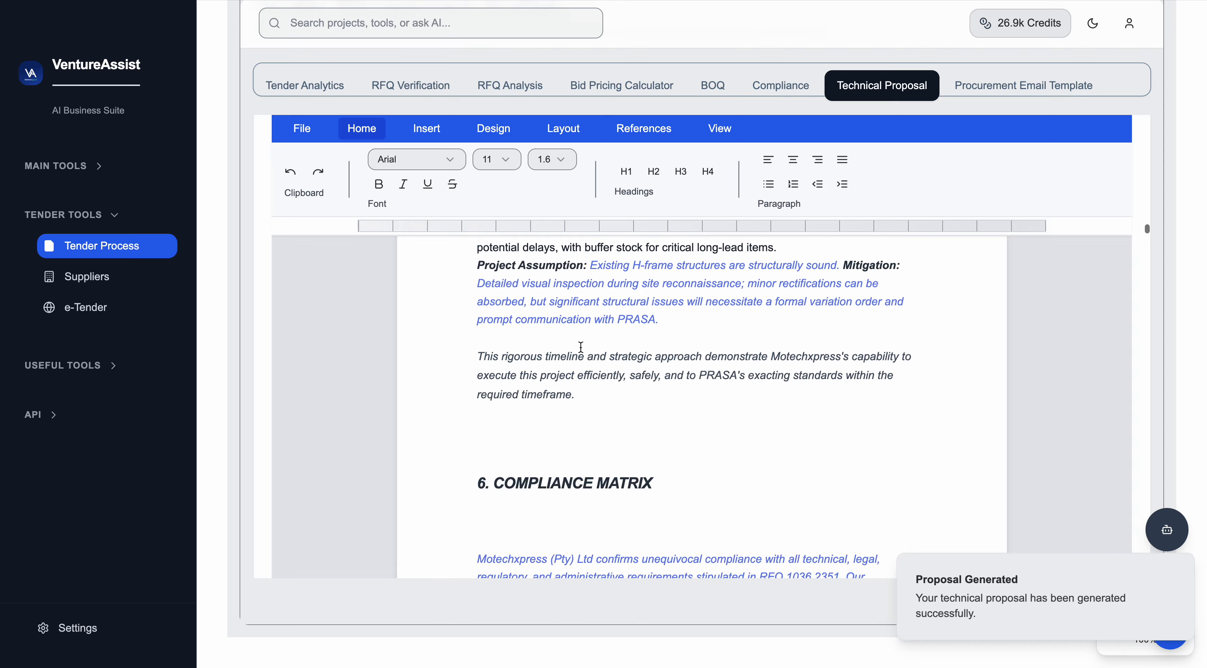
scroll(581, 347, up, 20)
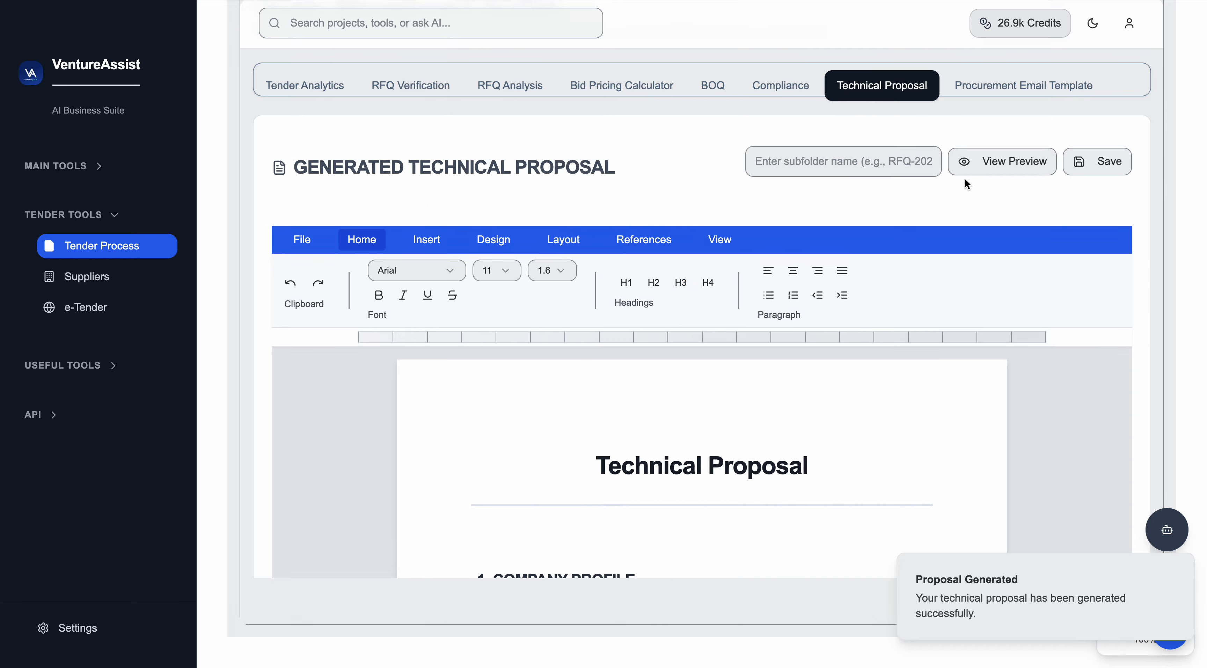
Leave the editor and toggle the proposal's formatted preview on and off.
click(996, 166)
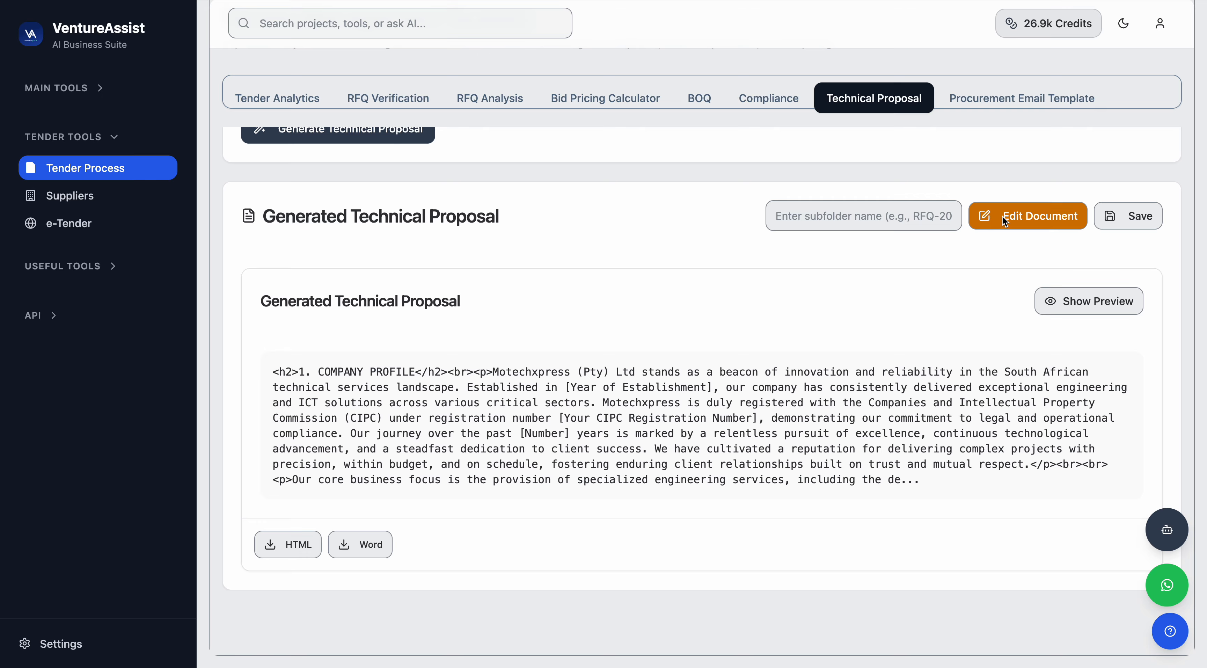
click(1065, 300)
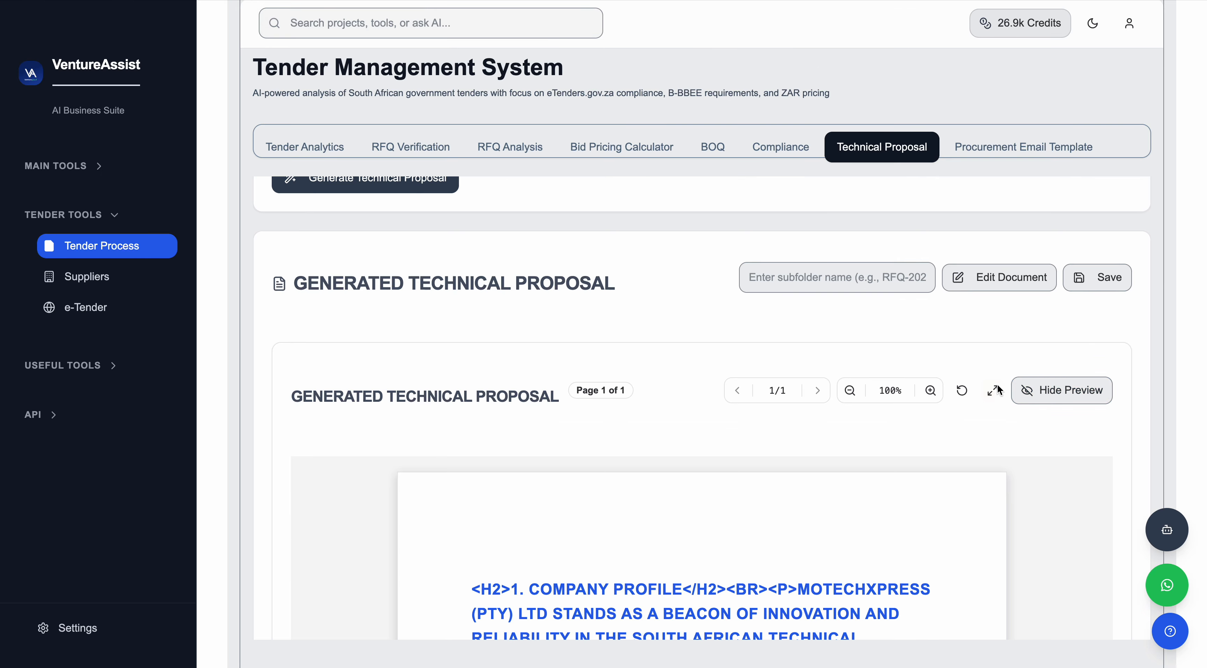
click(1026, 390)
scroll(856, 319, up, 10)
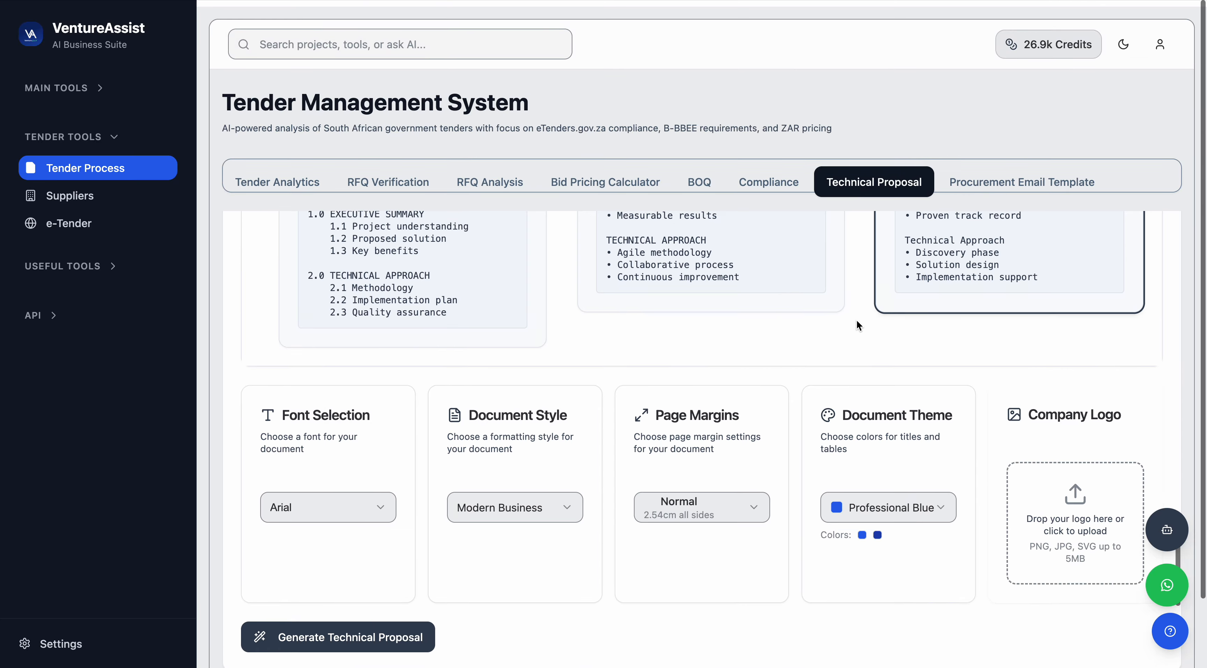
Open the Procurement Email Template tab and review the connected GoDaddy email account.
click(999, 169)
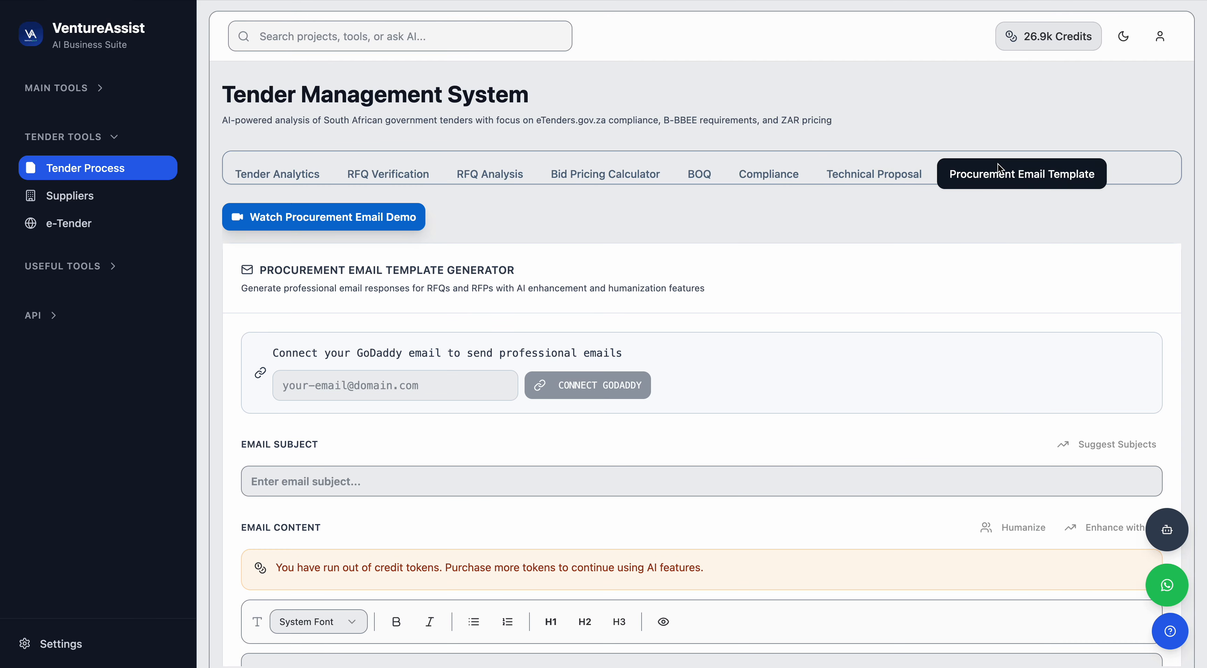
scroll(670, 281, down, 3)
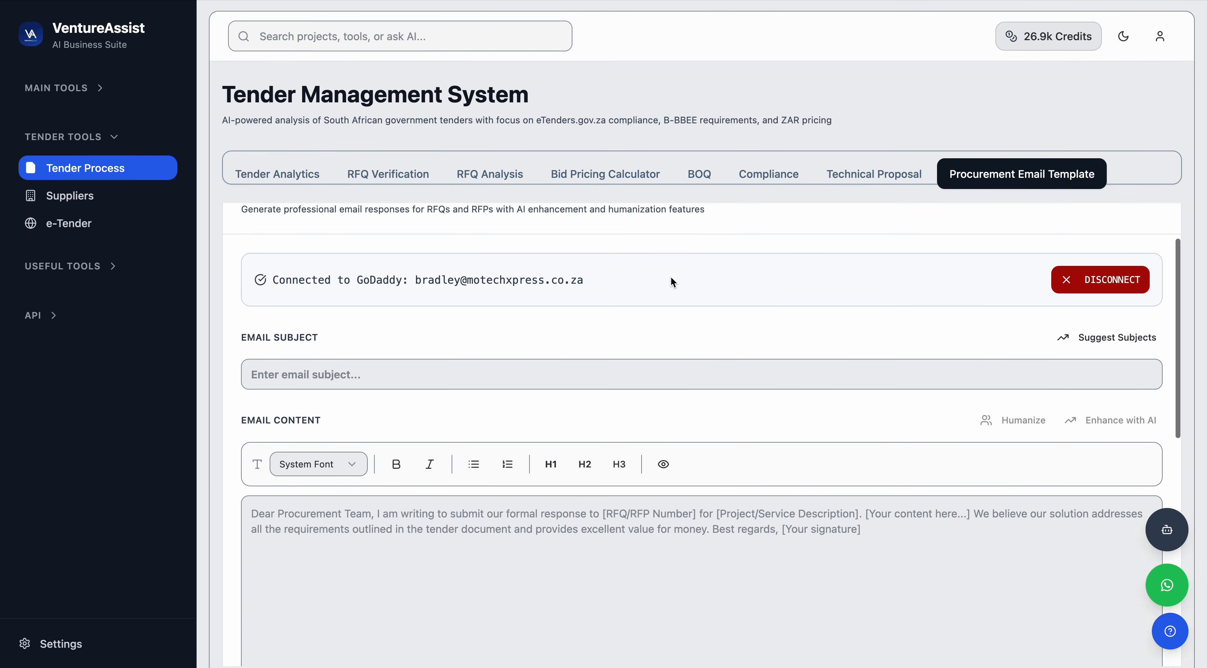
scroll(673, 282, up, 3)
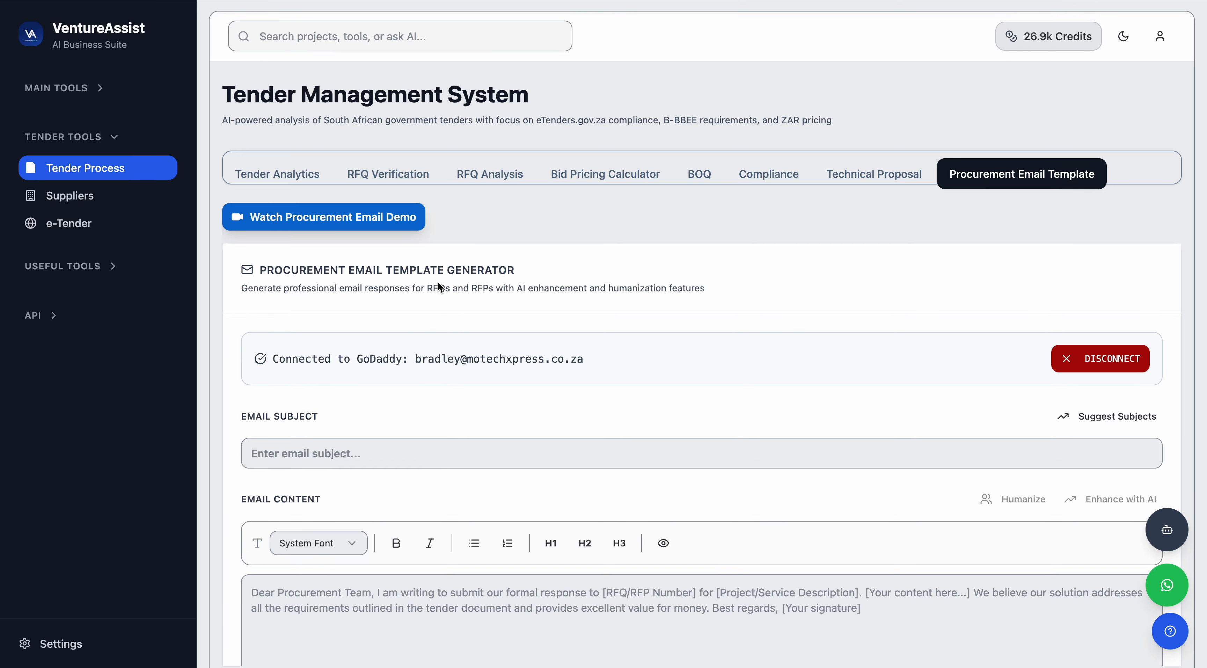
drag(261, 271, 306, 272)
scroll(470, 355, down, 1)
drag(273, 325, 586, 326)
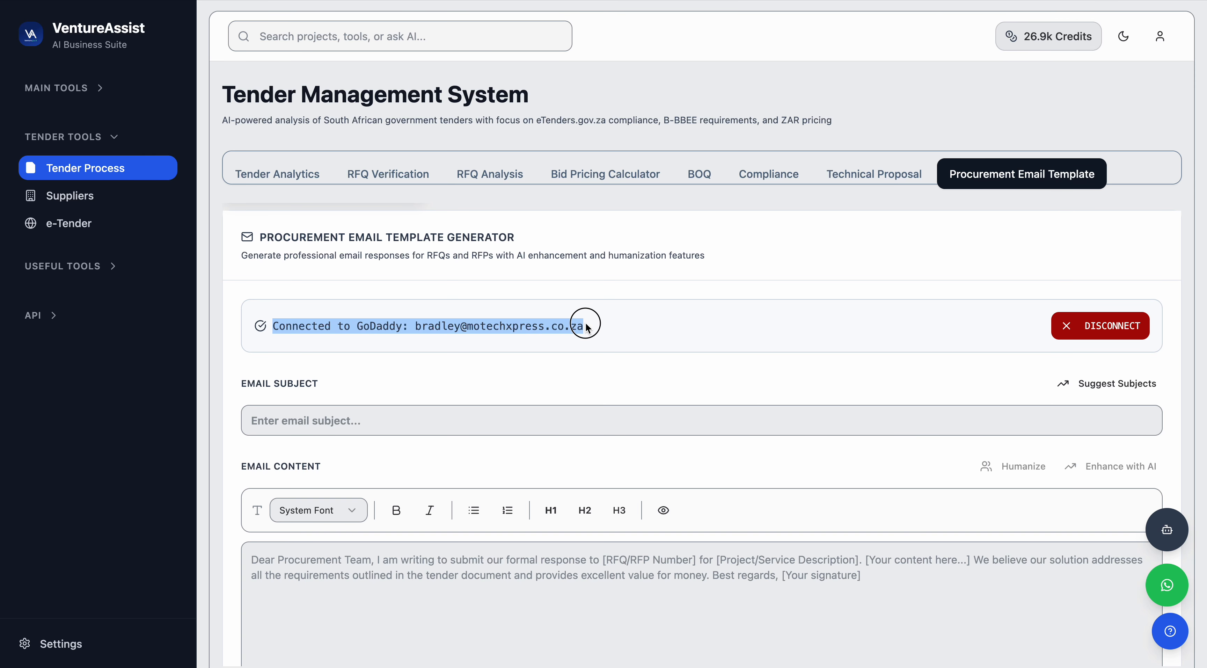
scroll(482, 378, down, 3)
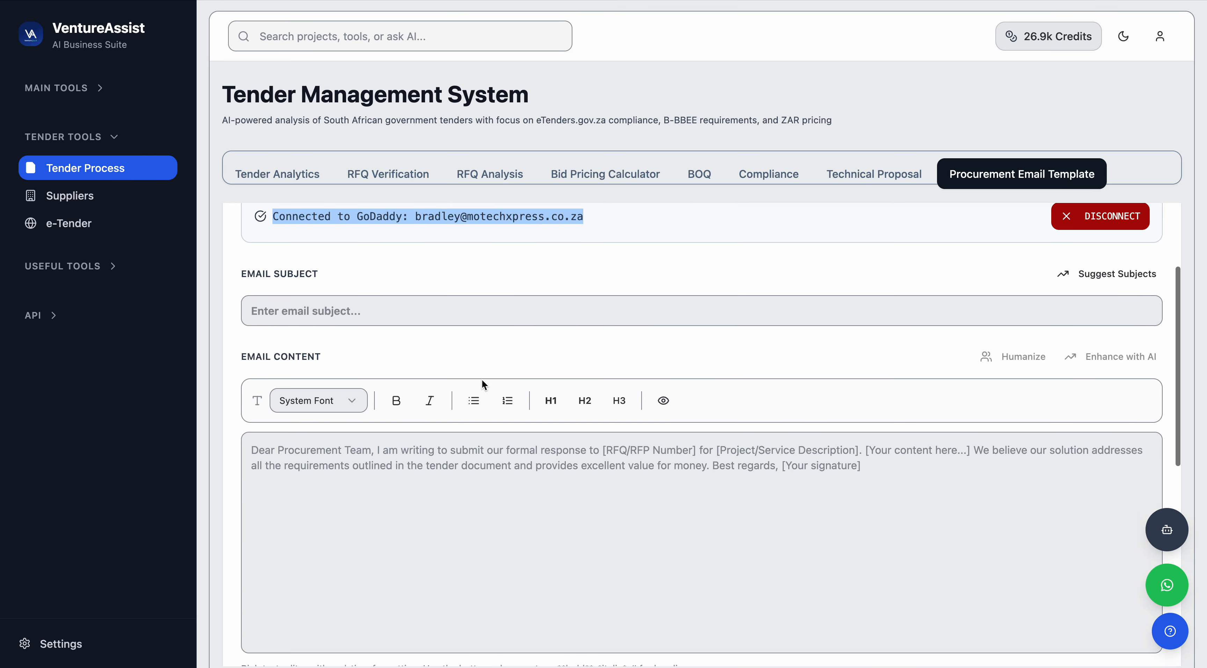
Generate AI subject suggestions and apply the "RE: {rfq_number} - {company_name} Submission for Your Consideration" subject.
click(349, 313)
click(1088, 279)
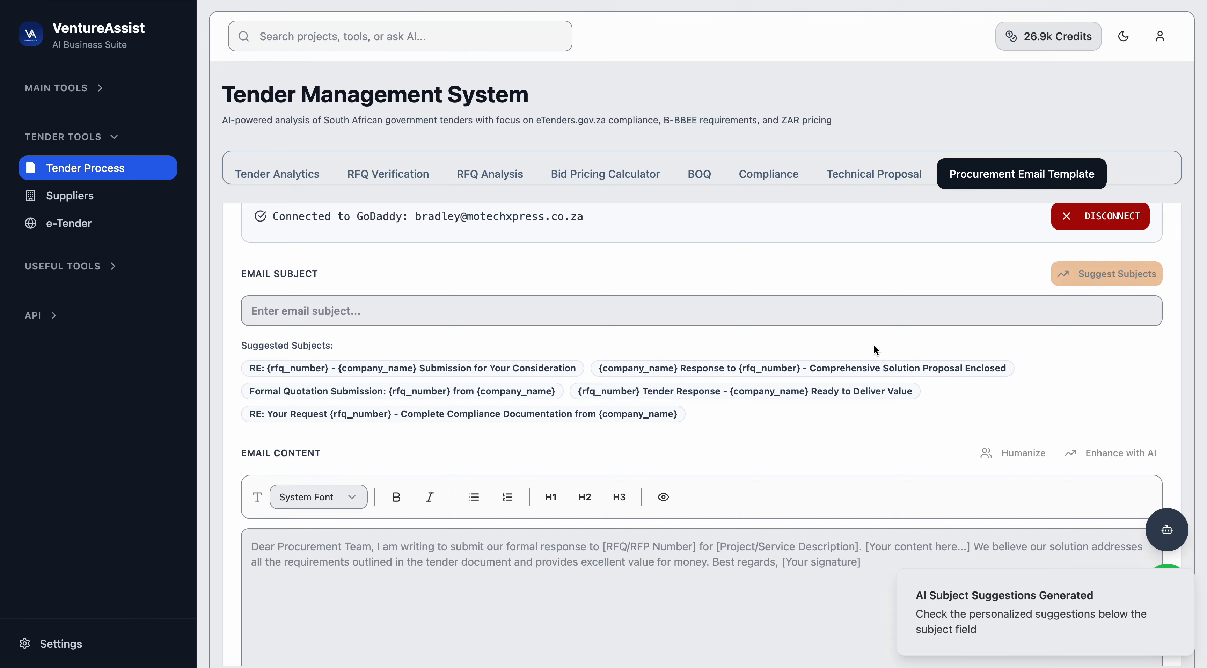
click(505, 370)
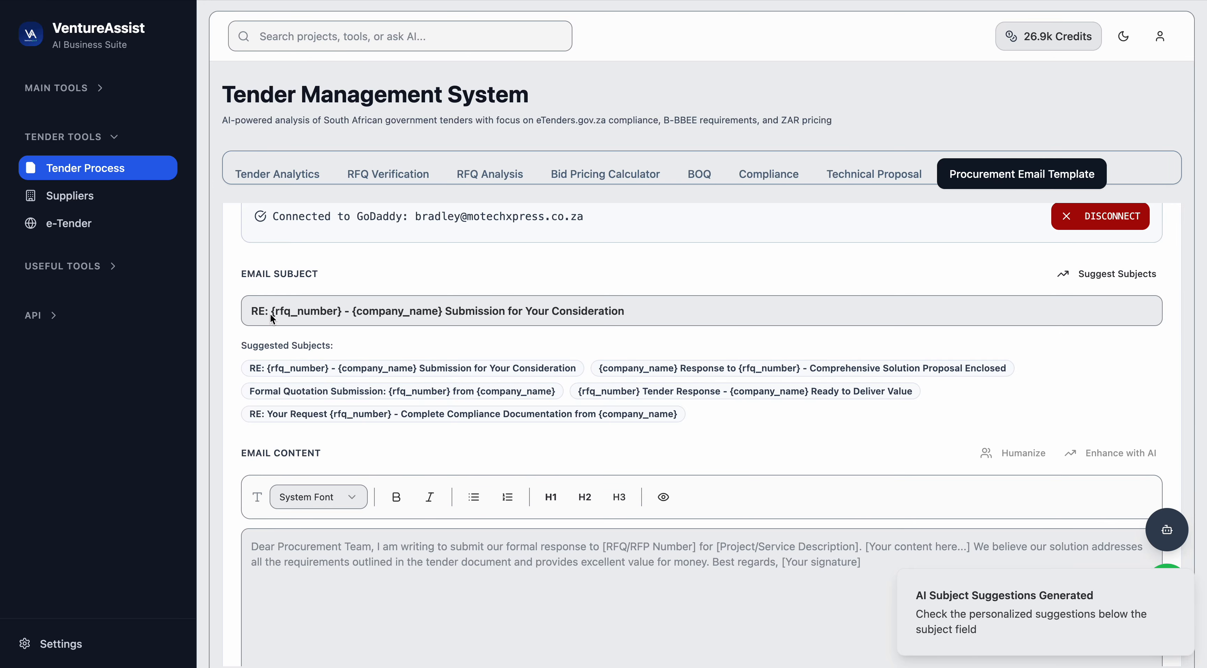
Replace the {rfq_number} placeholder in the email subject with 11056453.
drag(272, 313, 342, 313)
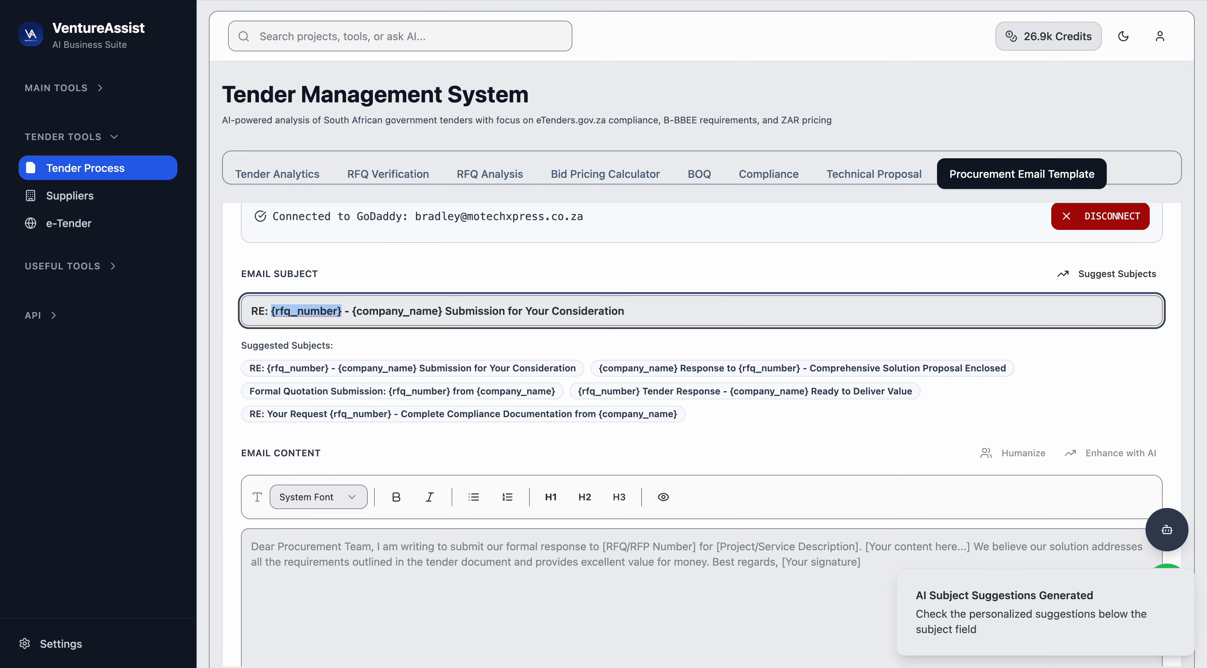
text(11056453)
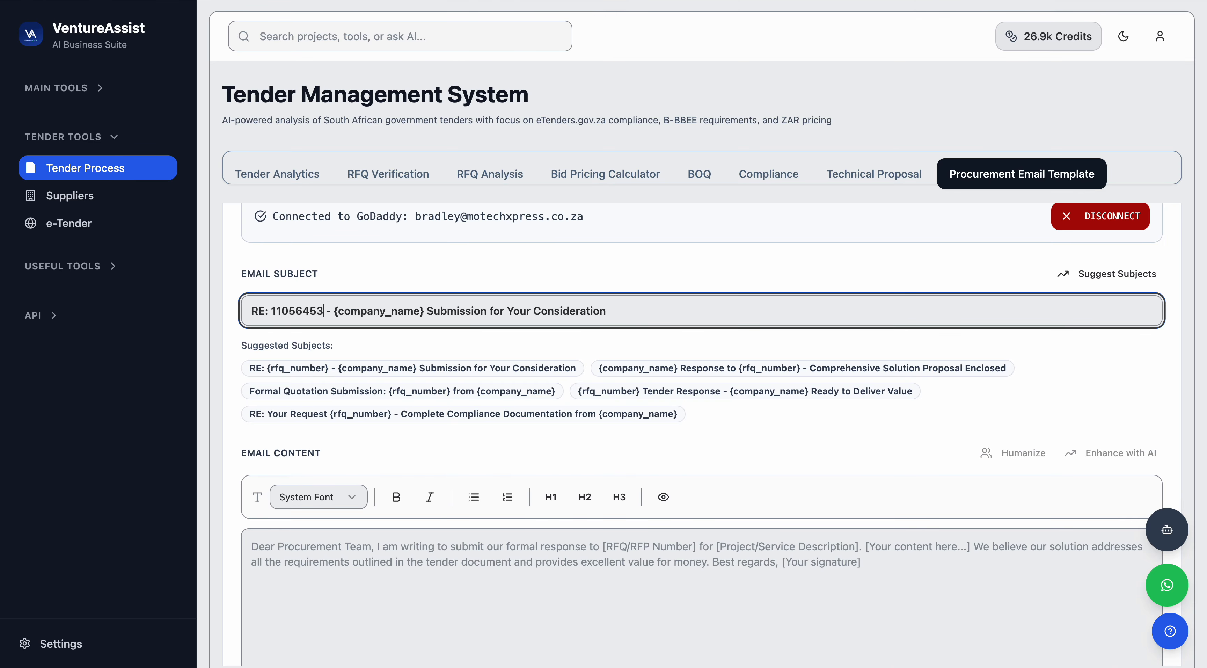
text(6)
Complete the RFQ number as 110564536 and replace {company_name} with VentureAssist in the email subject.
drag(341, 311, 431, 314)
text(VentureAs)
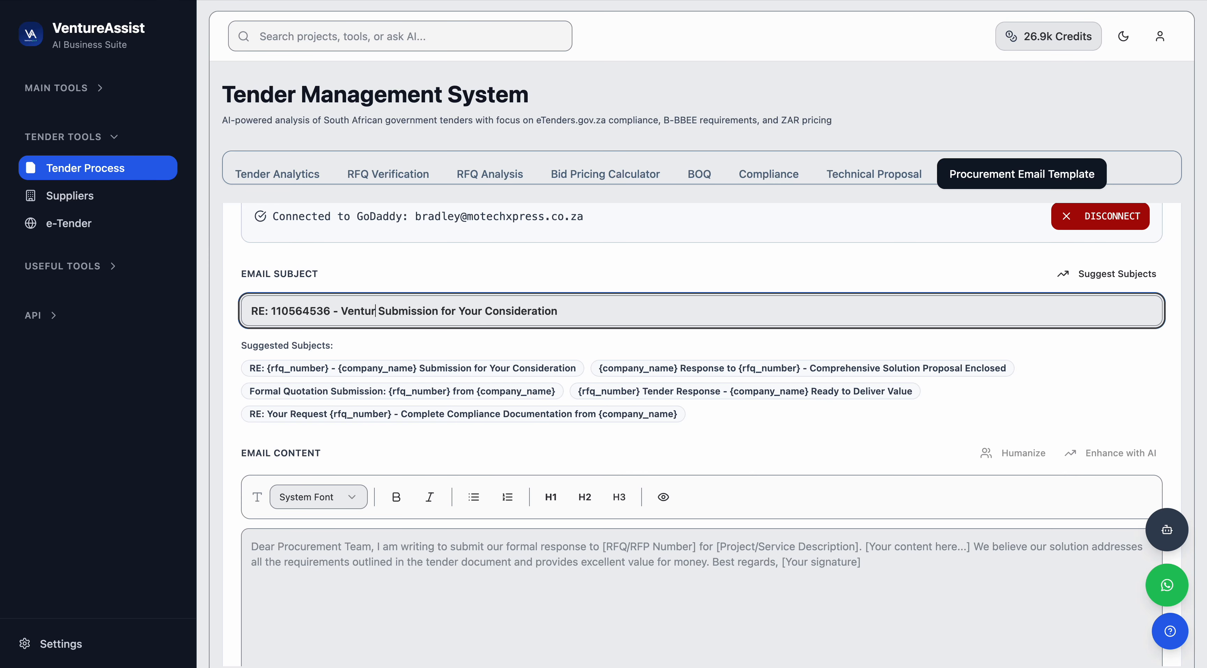
text(sist)
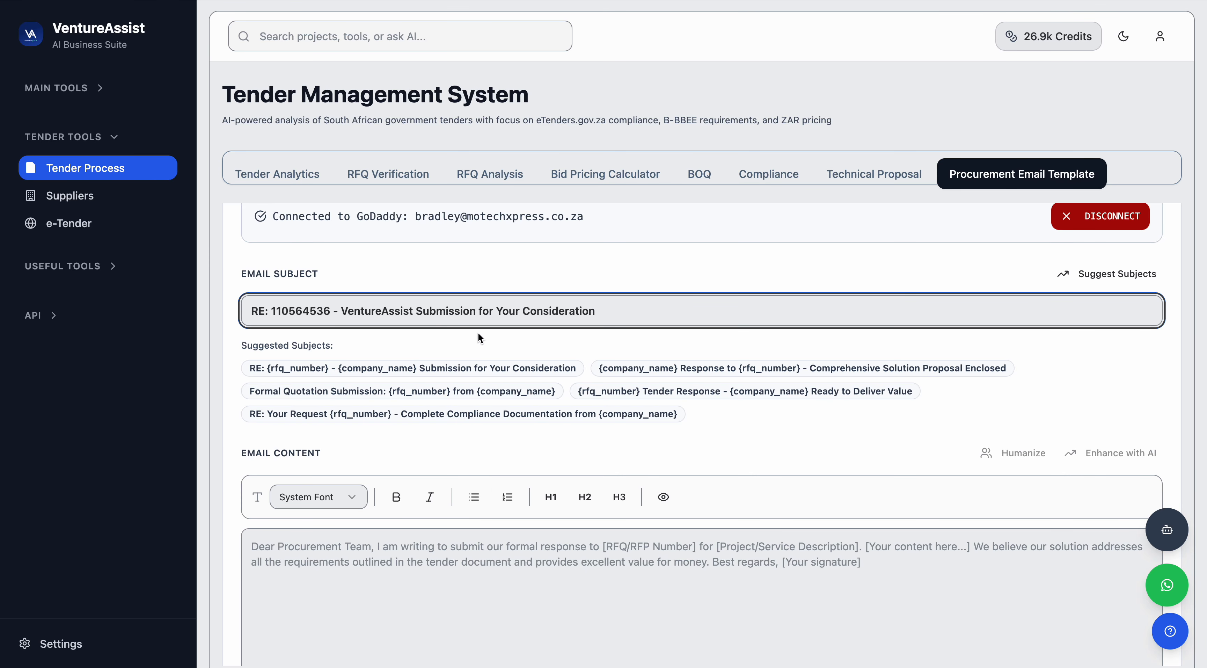
Write the email body: "Dear procurement team, we as Motechxpress pty ltd are pleased to bid for this tender".
scroll(446, 377, down, 3)
click(396, 380)
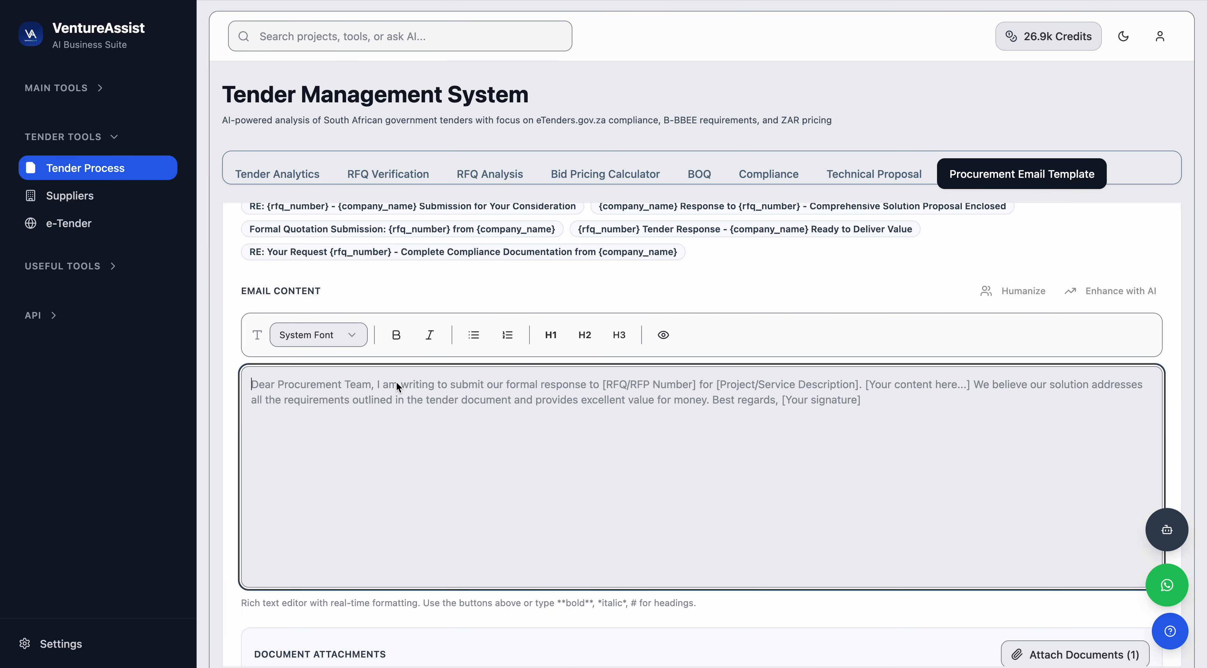
text(Dear procur)
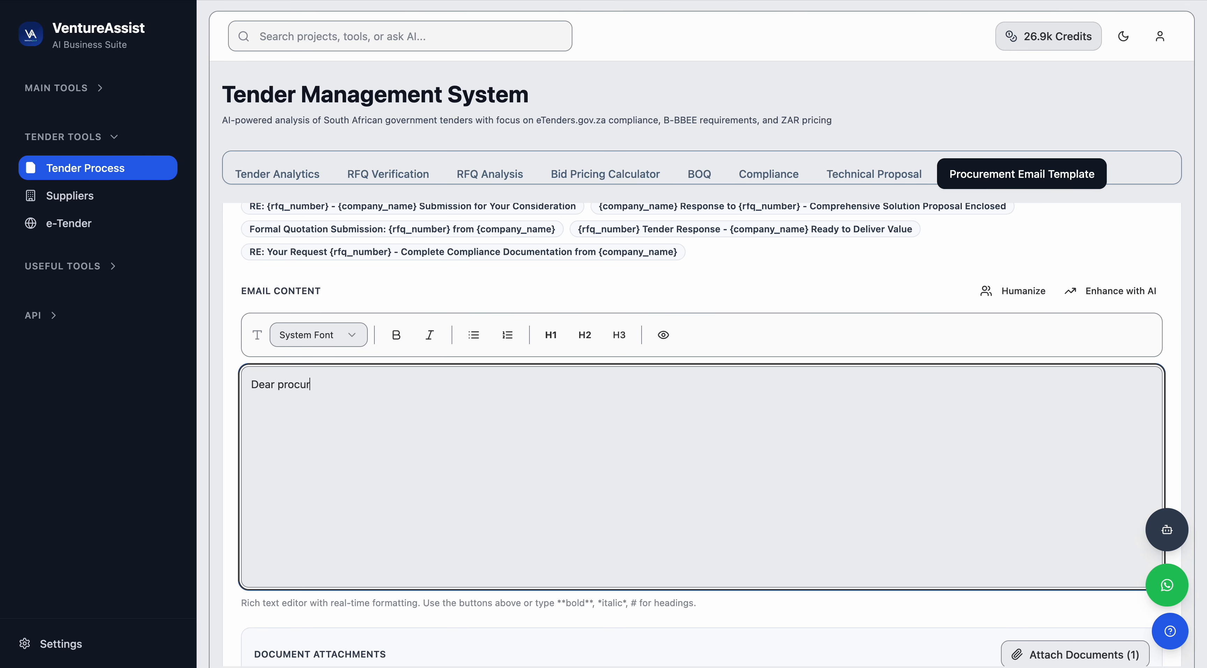
text(ement team, we as Motechxpr)
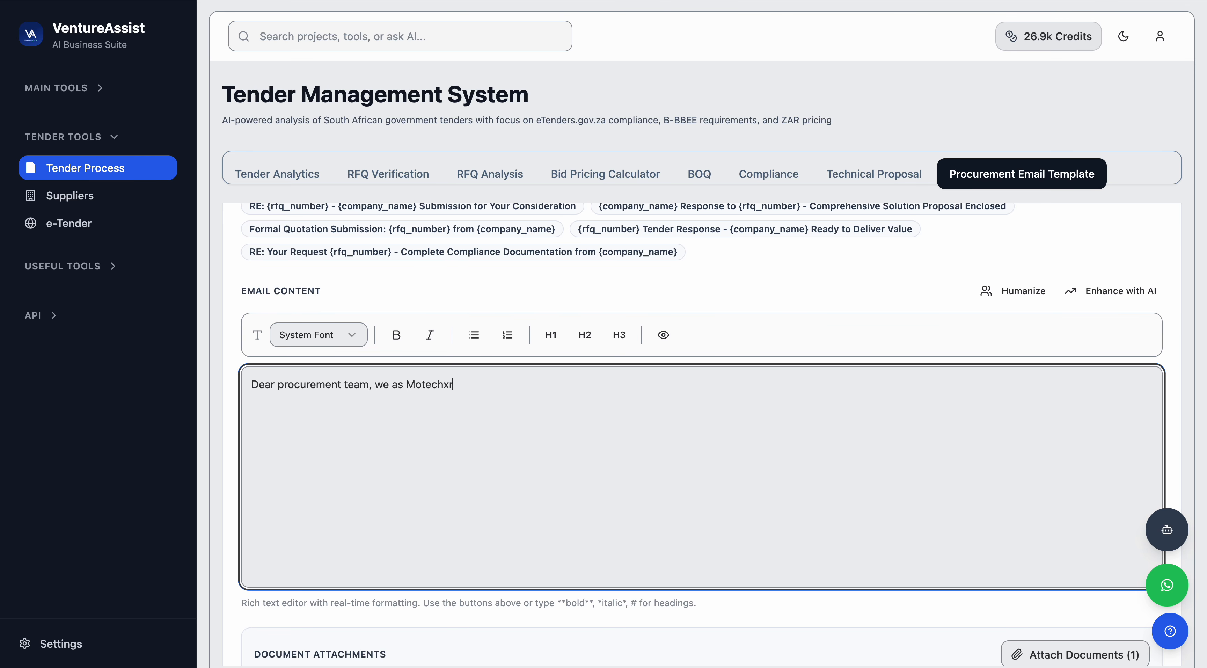
text(ess pty ltd are pleas)
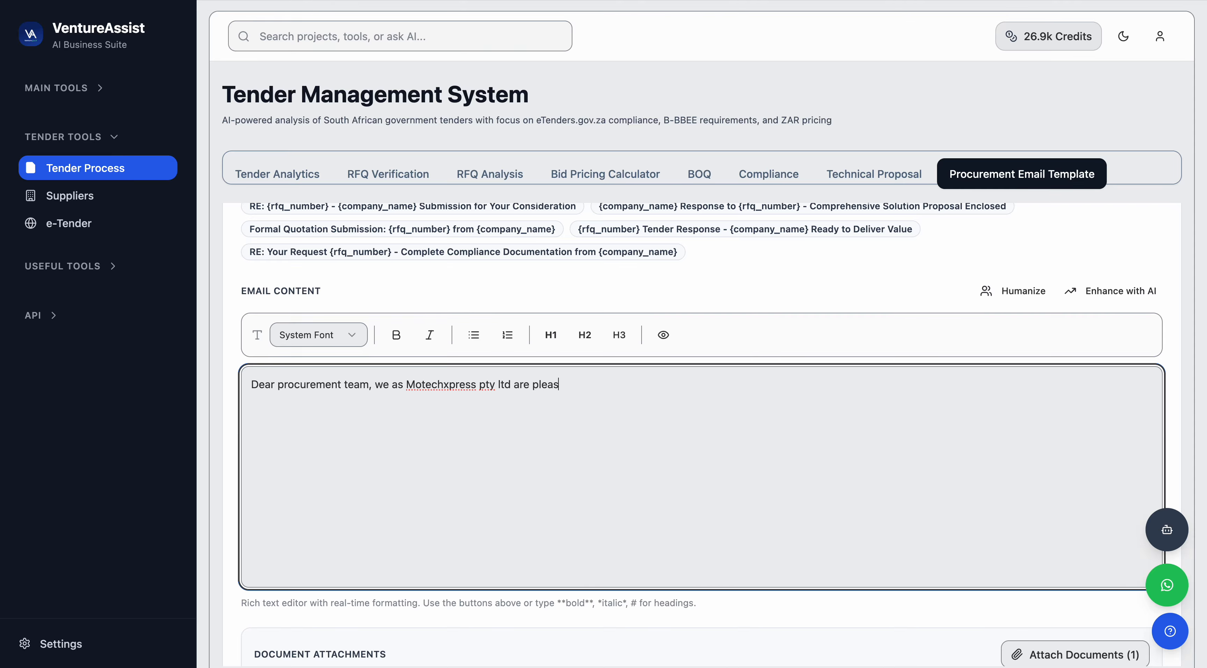
text(ed to bid for this tender)
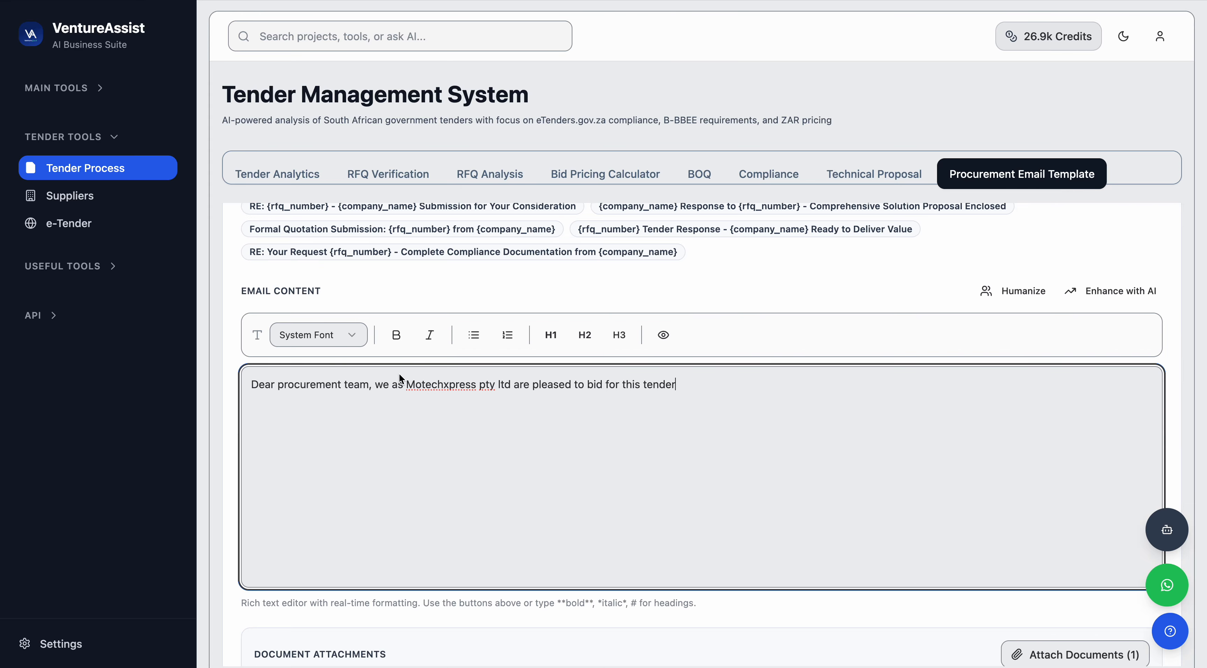
Enhance the email body with AI and complete the generated text.
scroll(590, 324, down, 3)
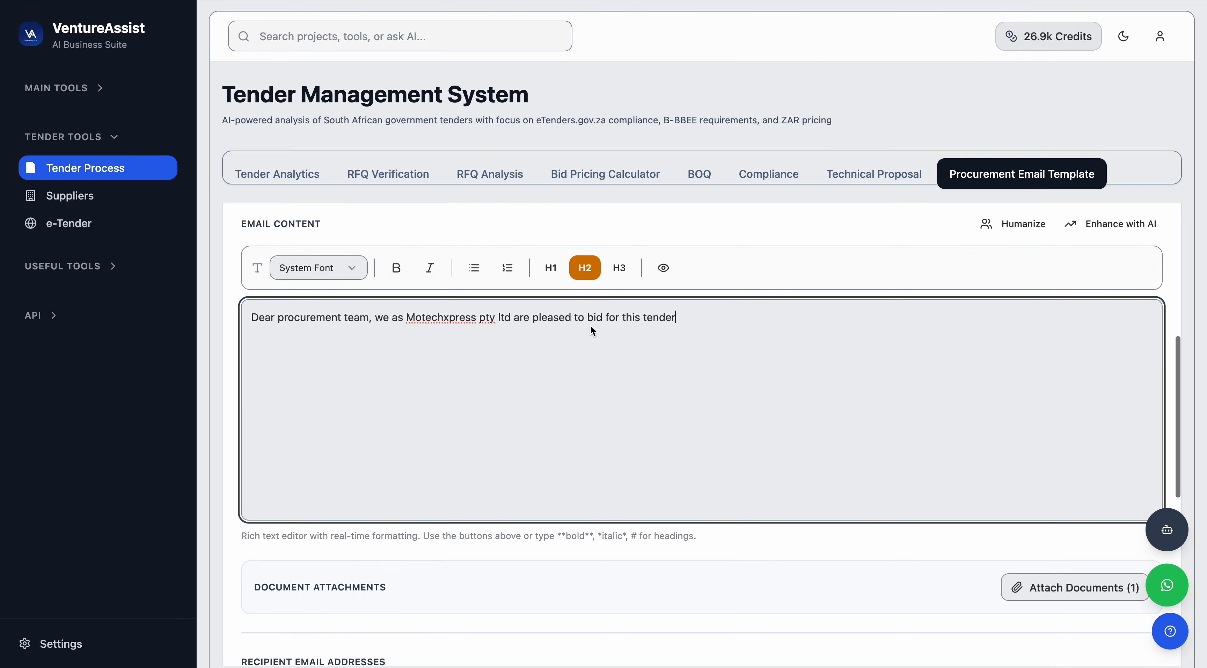
scroll(623, 383, up, 1)
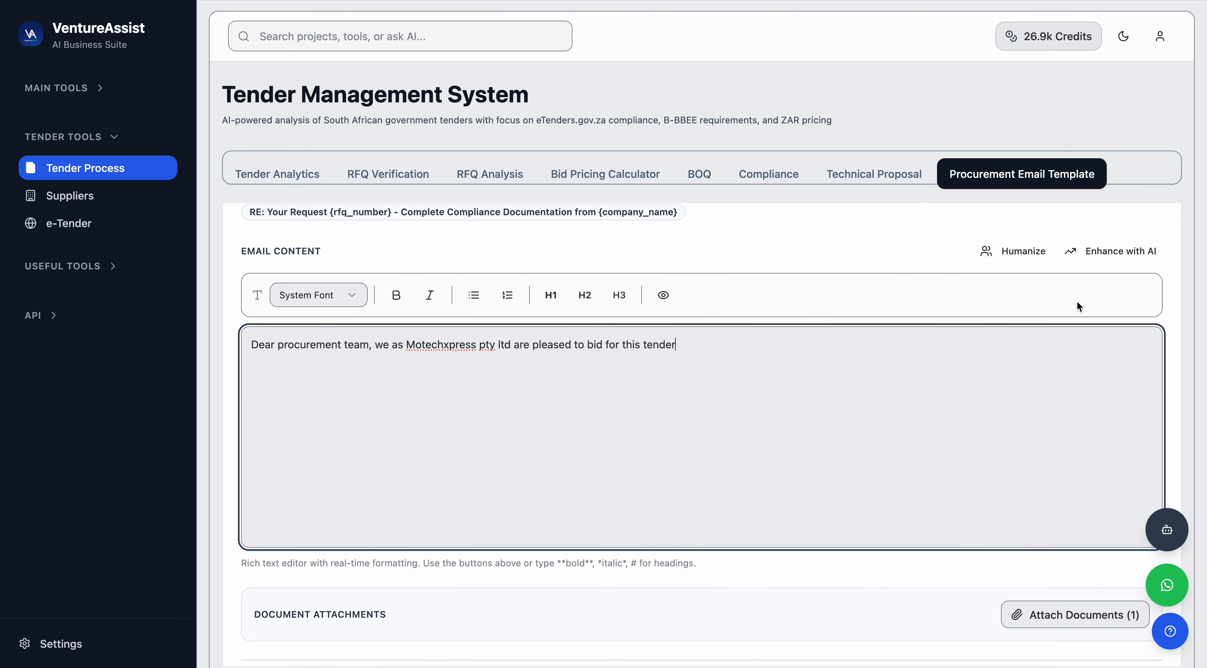
click(1104, 262)
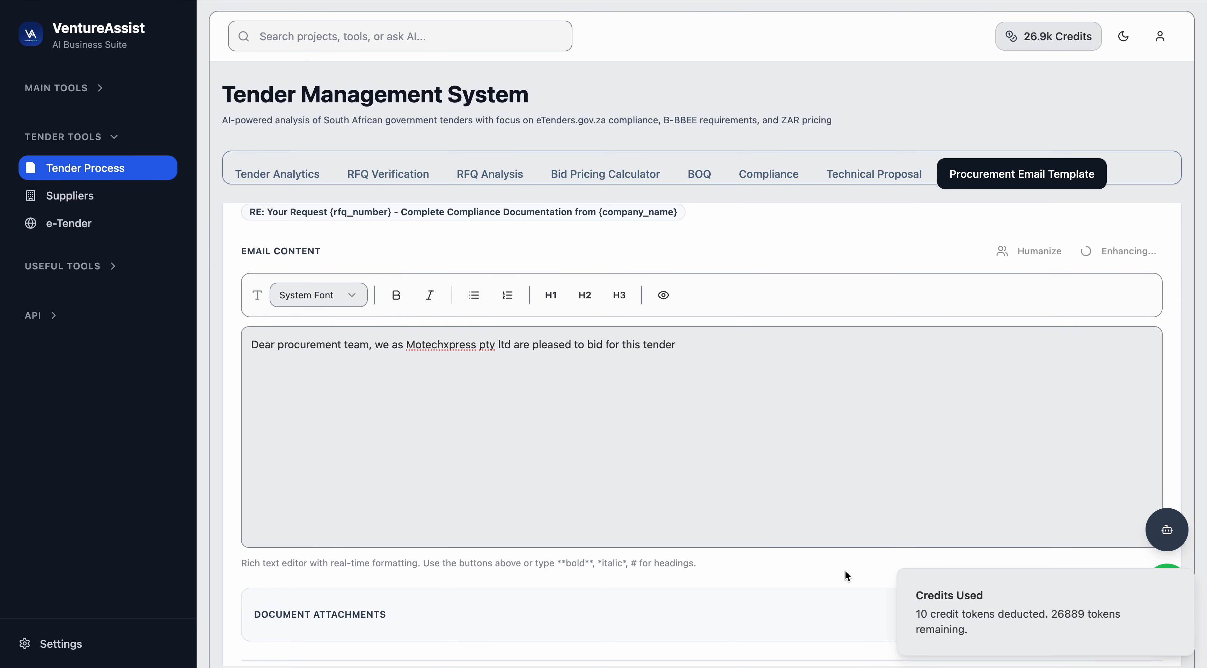
scroll(845, 570, down, 2)
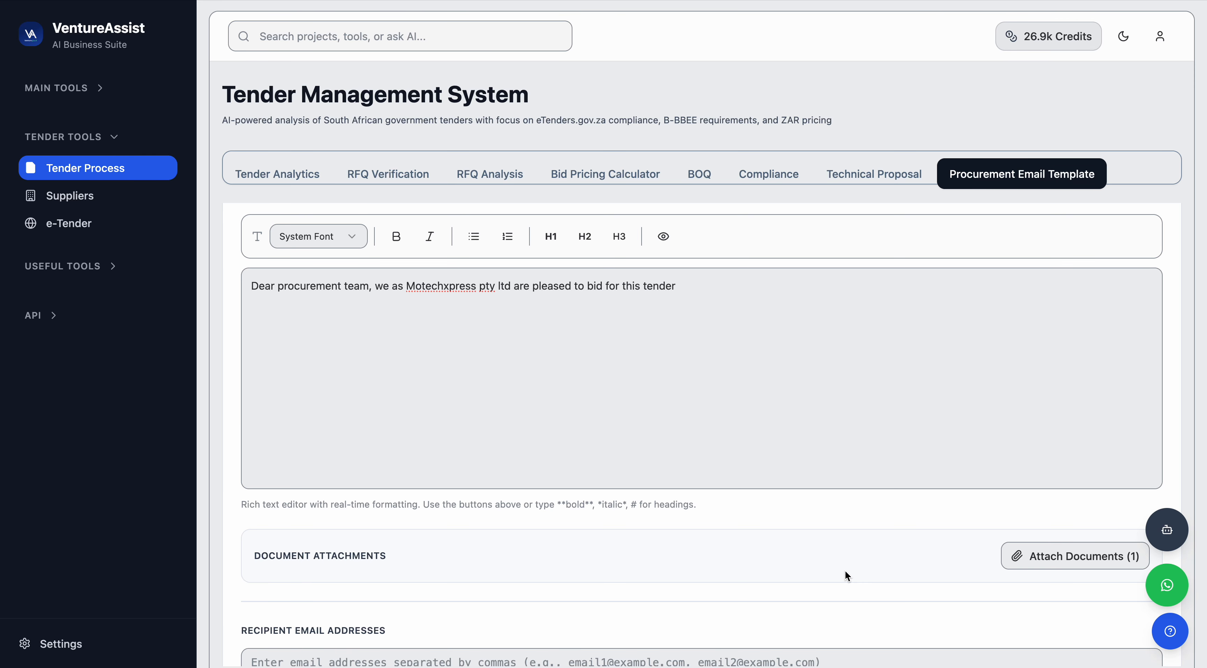
scroll(846, 572, up, 2)
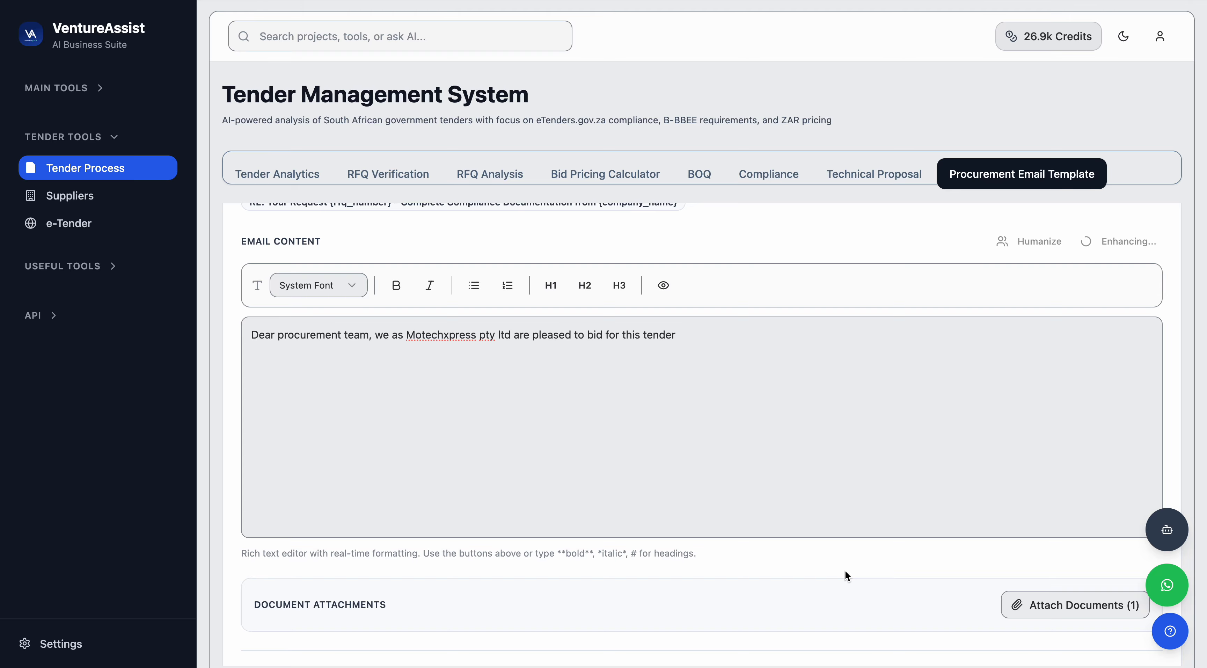
scroll(846, 570, down, 3)
scroll(845, 571, up, 3)
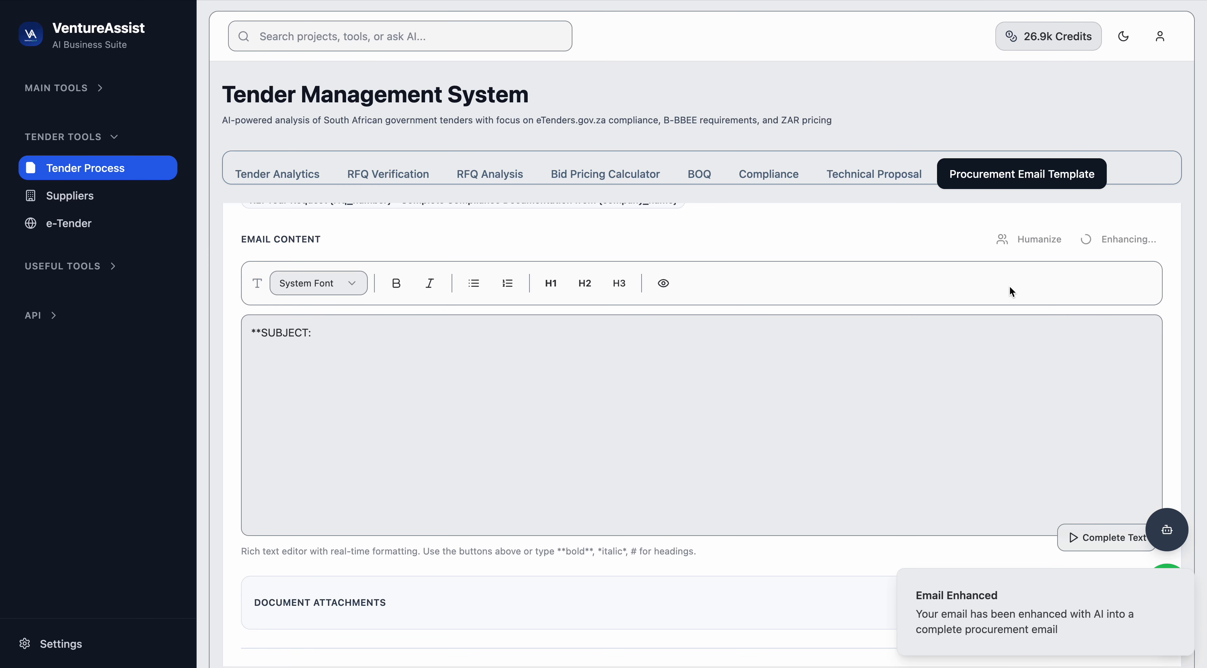
scroll(1009, 285, down, 3)
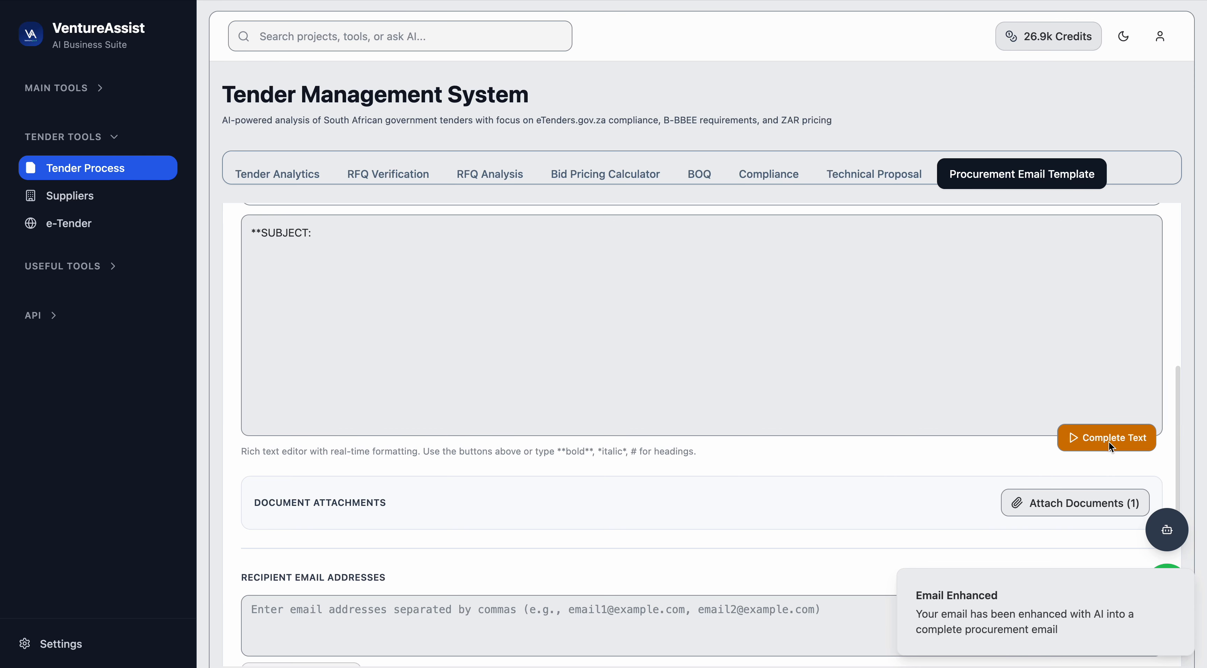
click(1109, 442)
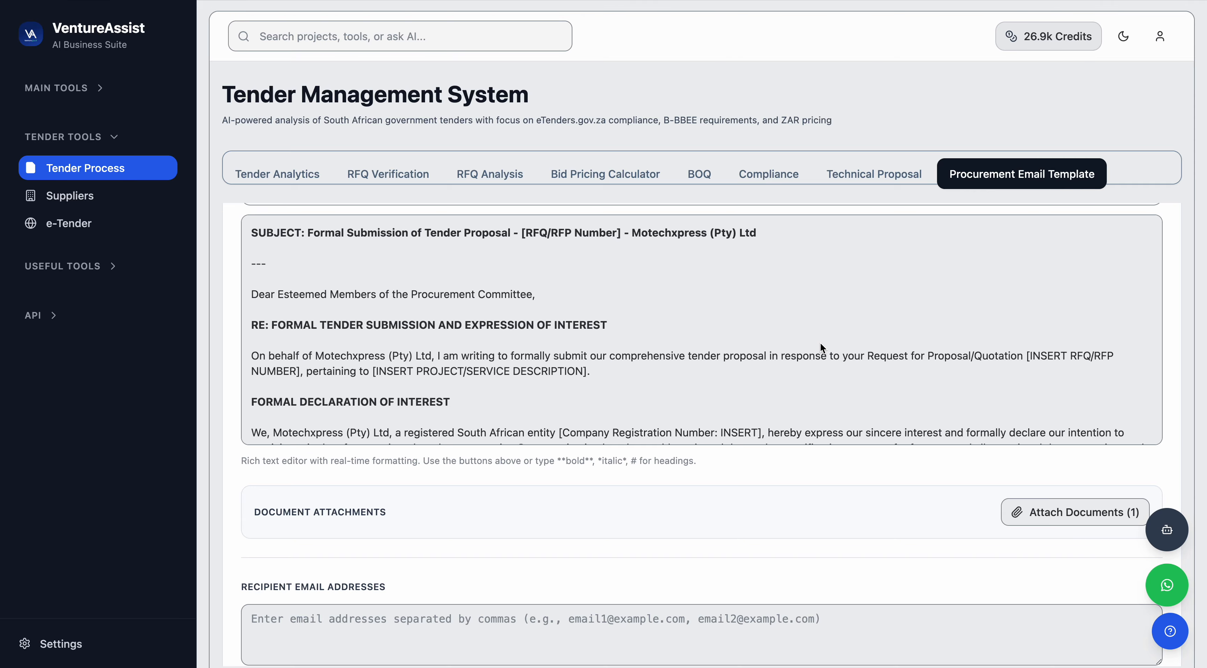
Review the enhanced email content and the email preview.
scroll(789, 369, down, 12)
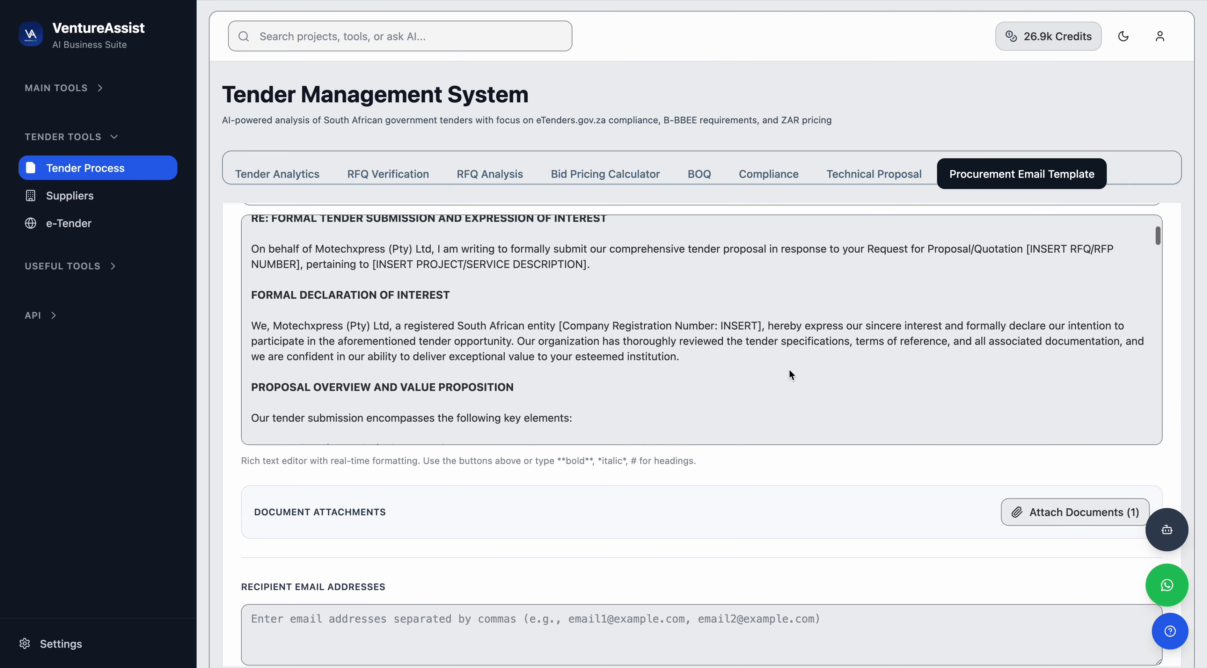
scroll(789, 368, down, 10)
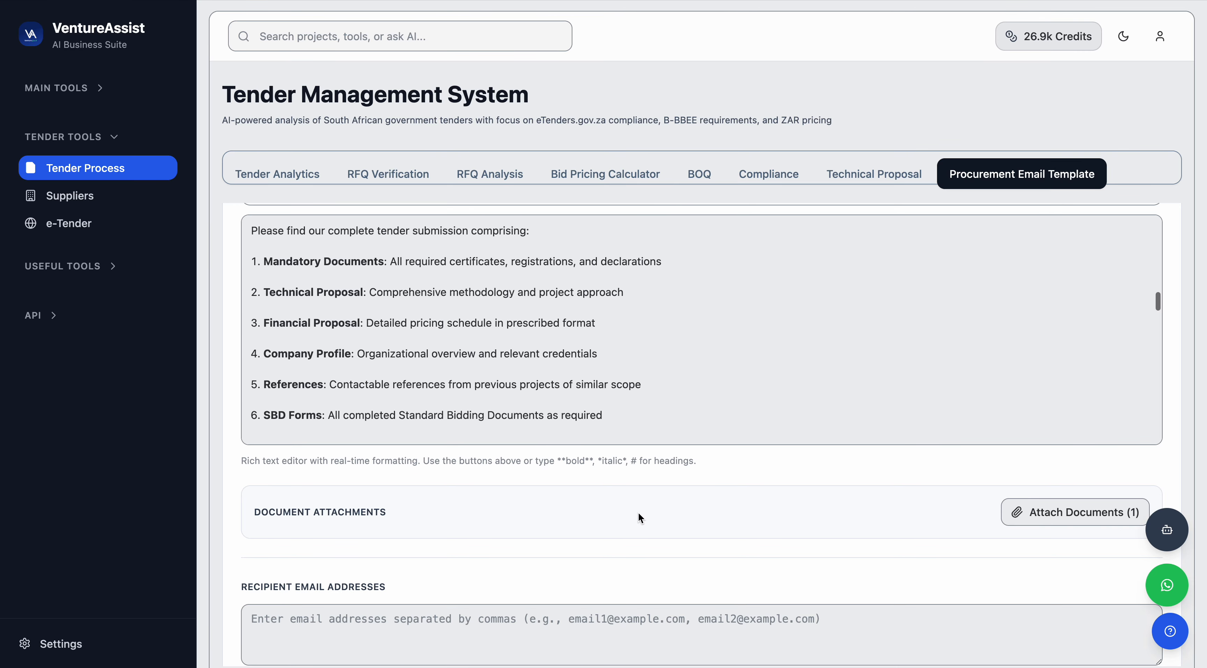
scroll(639, 512, down, 8)
scroll(639, 513, down, 20)
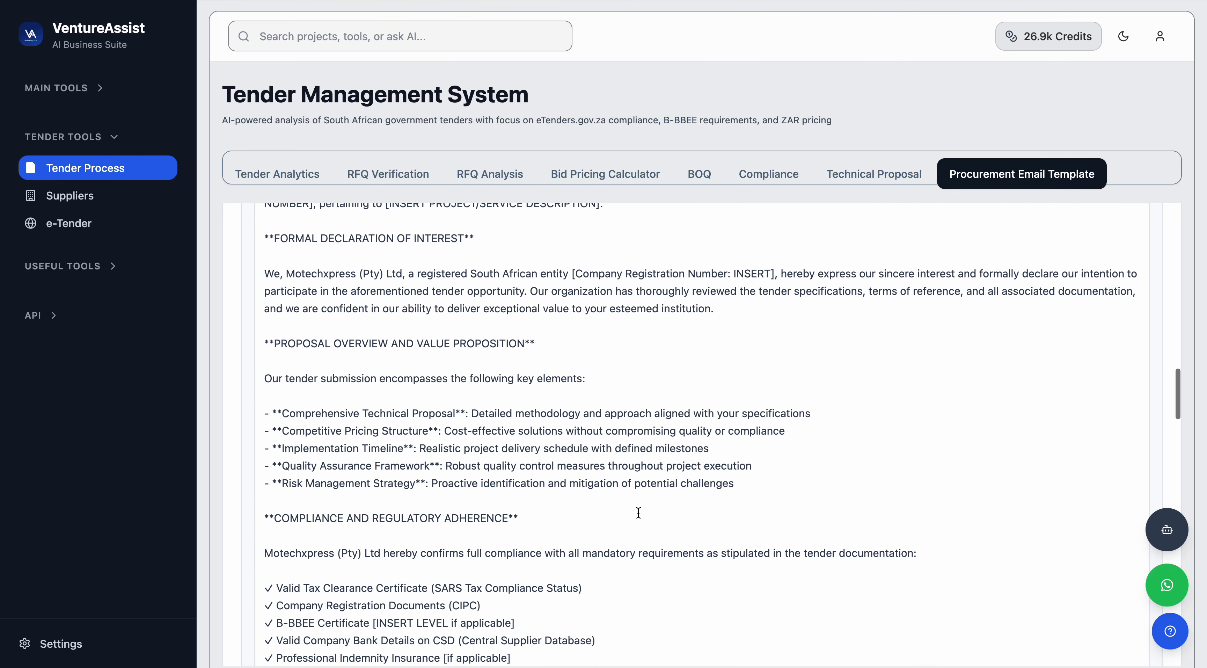
scroll(638, 512, up, 20)
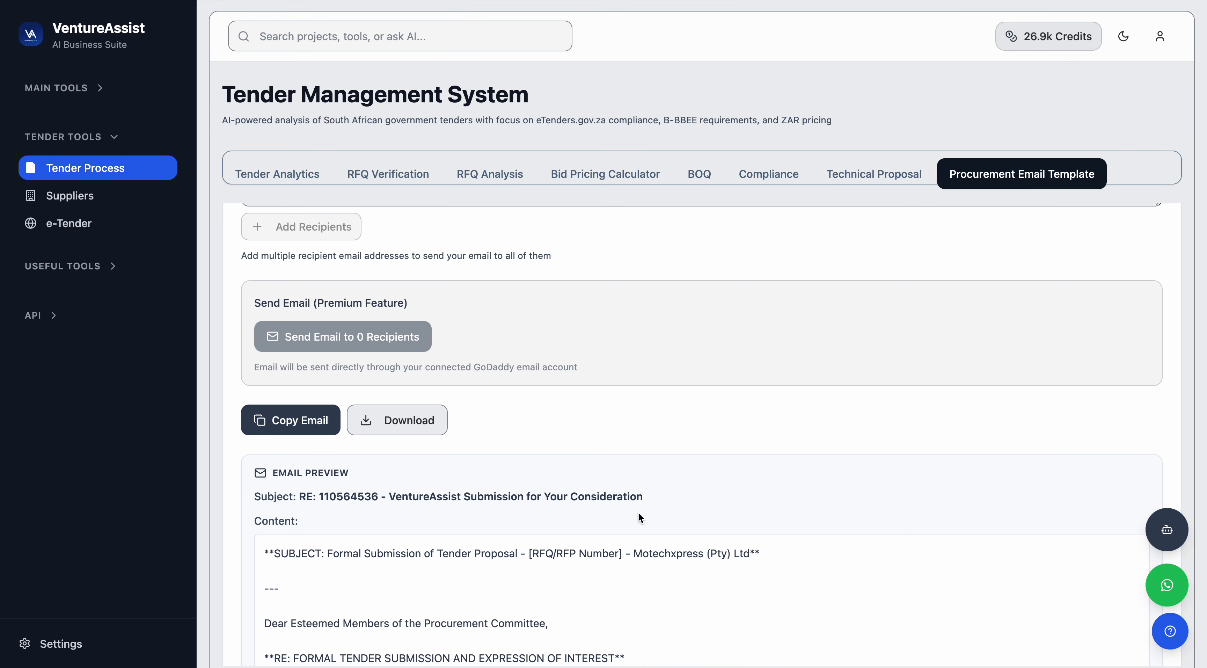
scroll(638, 512, up, 4)
Add the company's email address as a recipient and send the email.
click(423, 384)
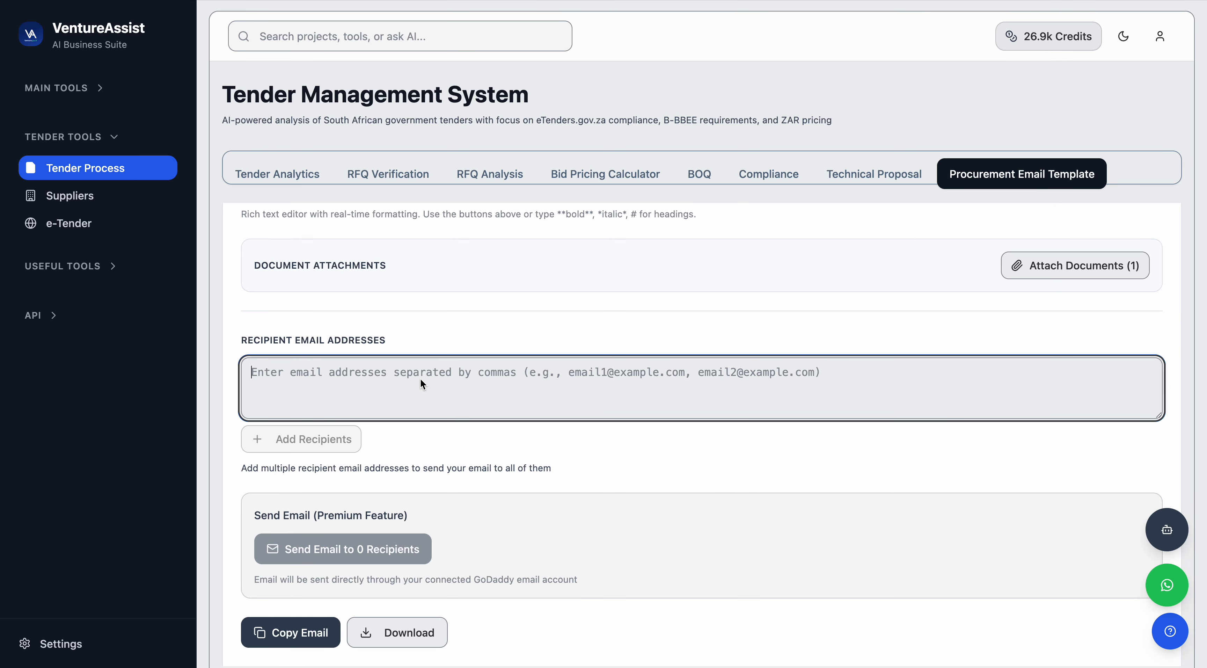
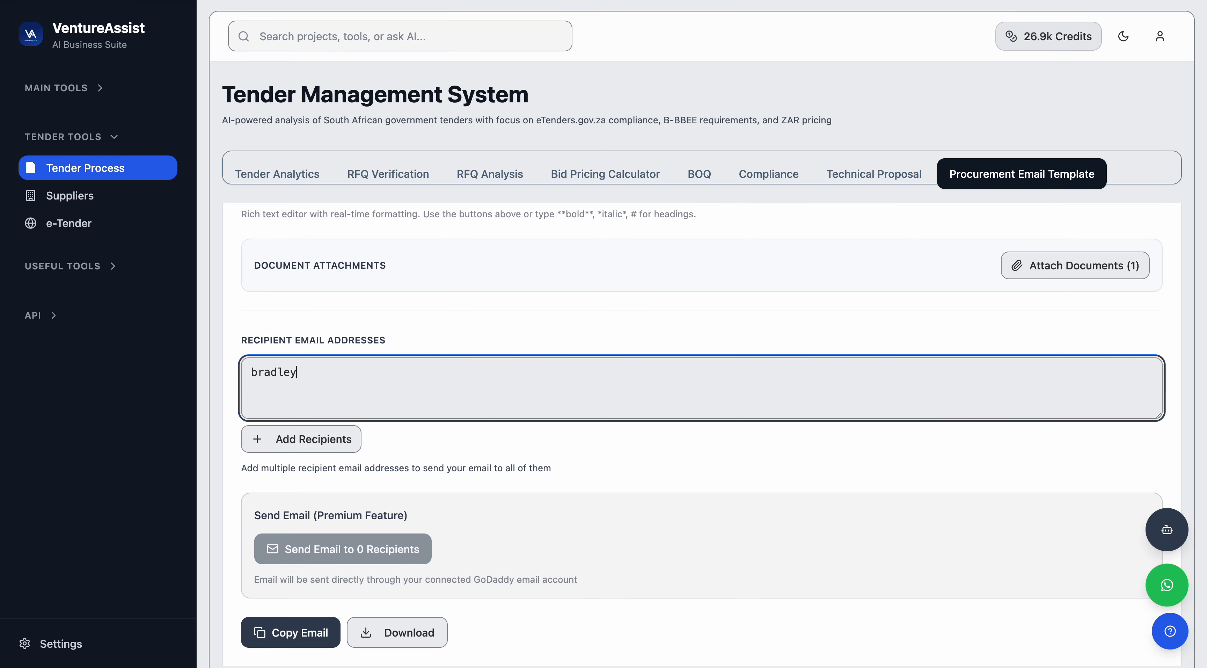
click(319, 440)
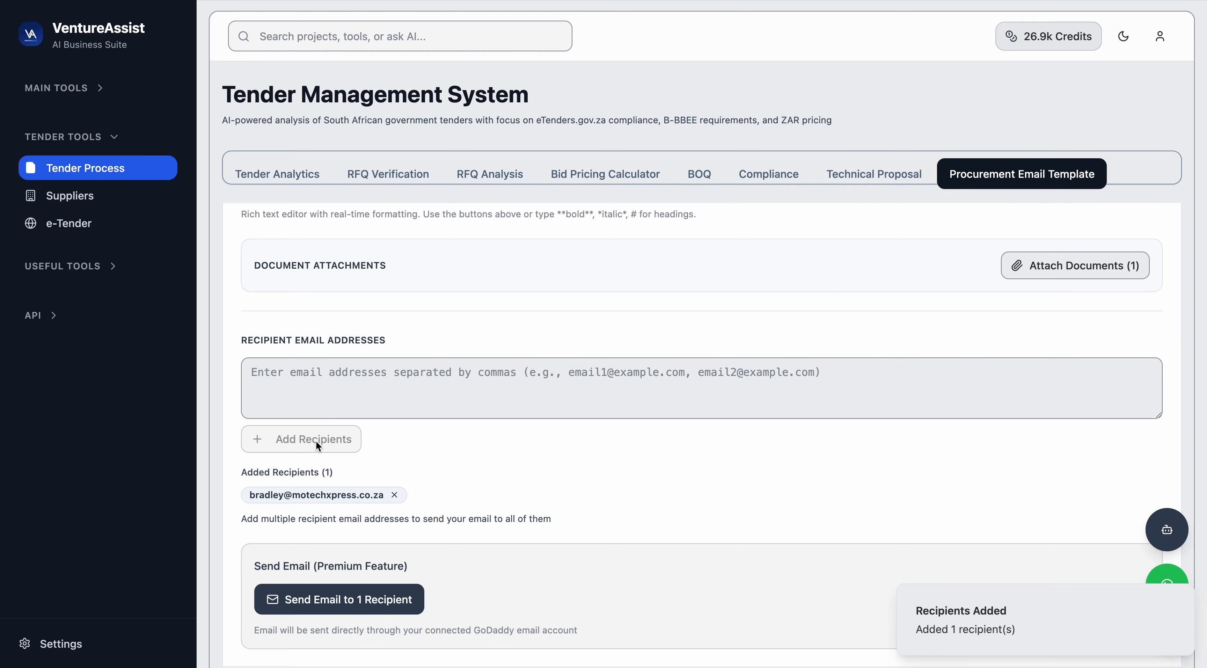
scroll(443, 443, down, 3)
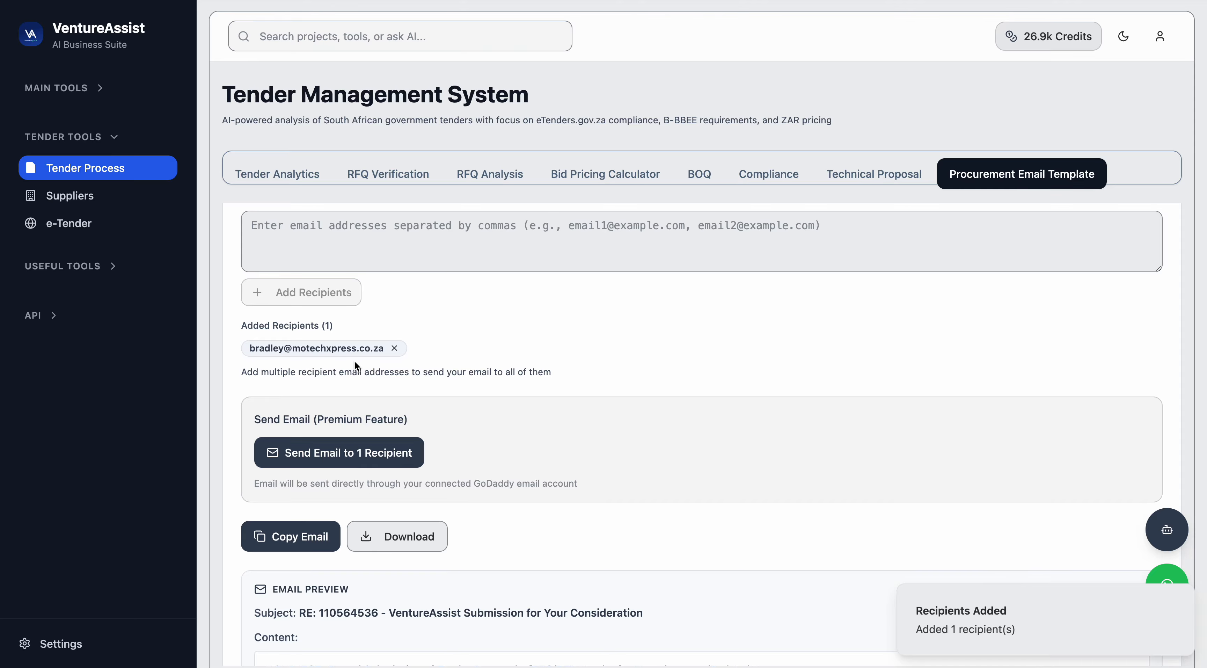
click(315, 450)
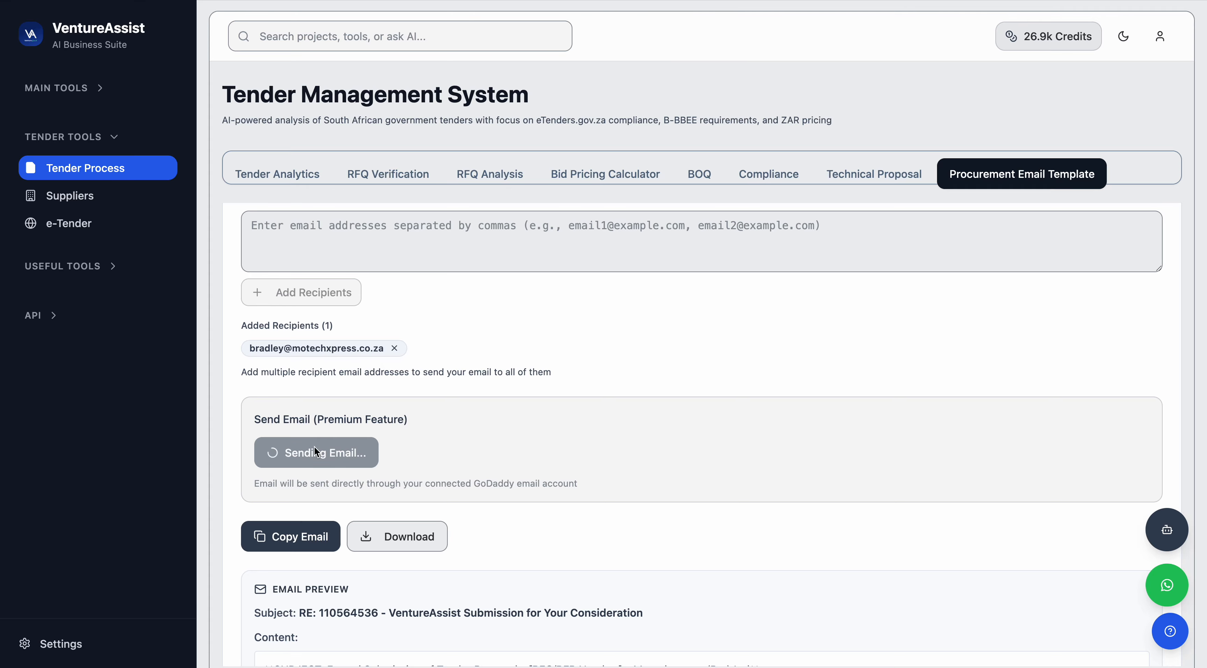